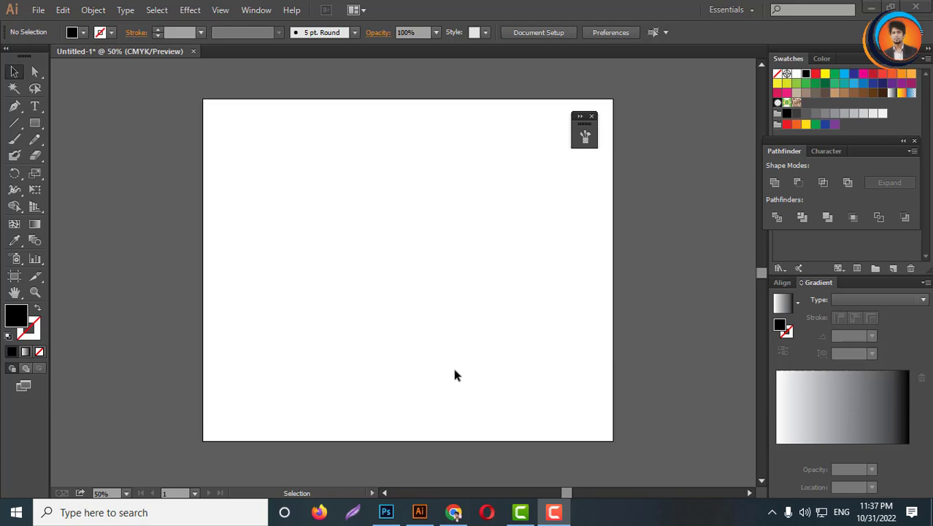
# - Create a point text object reading "H Creative Design" on the artboard with the Type tool
pyautogui.click(35, 107)
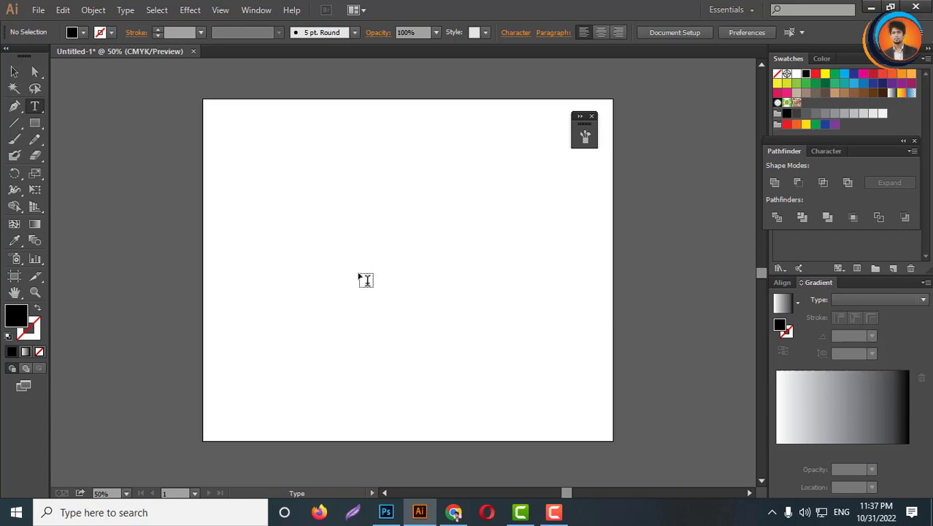
pyautogui.hotkey('ctrl', '1')
pyautogui.click(357, 279)
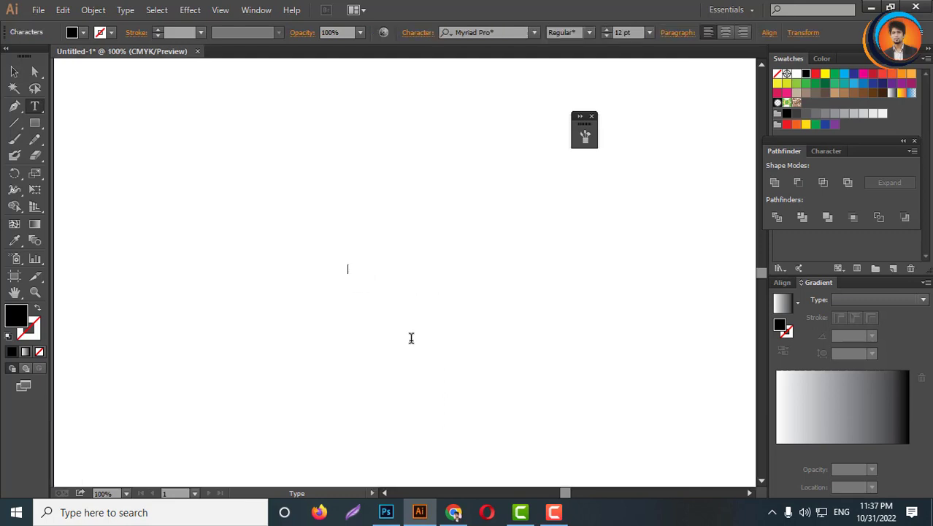
pyautogui.write('HG')
pyautogui.press('BackSpace')
pyautogui.write('Creative Design')
pyautogui.click(14, 71)
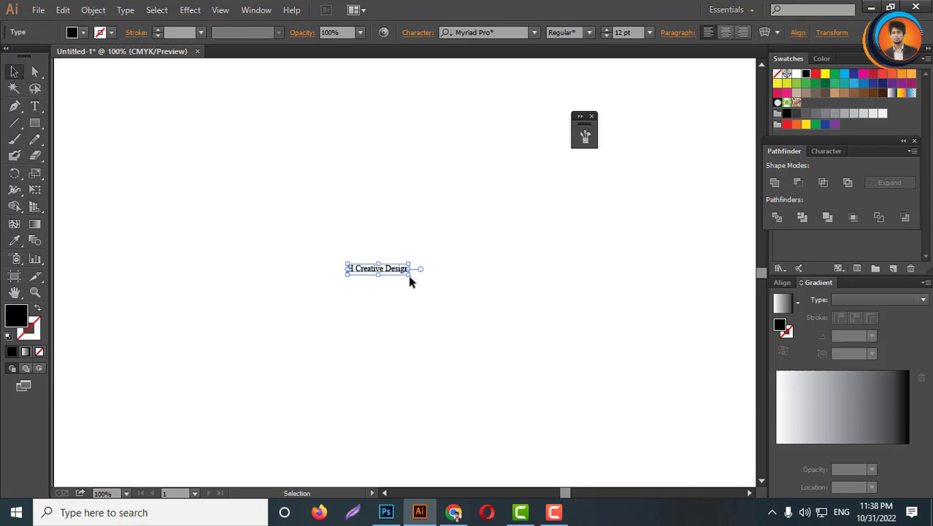
# - Scale the text object up to about 107 pt by its bounding box, then deselect it
pyautogui.moveTo(408, 277); pyautogui.dragTo(650, 409)
pyautogui.hotkey('ctrl', '-')
pyautogui.hotkey('ctrl', '-')
pyautogui.hotkey('ctrl', '-')
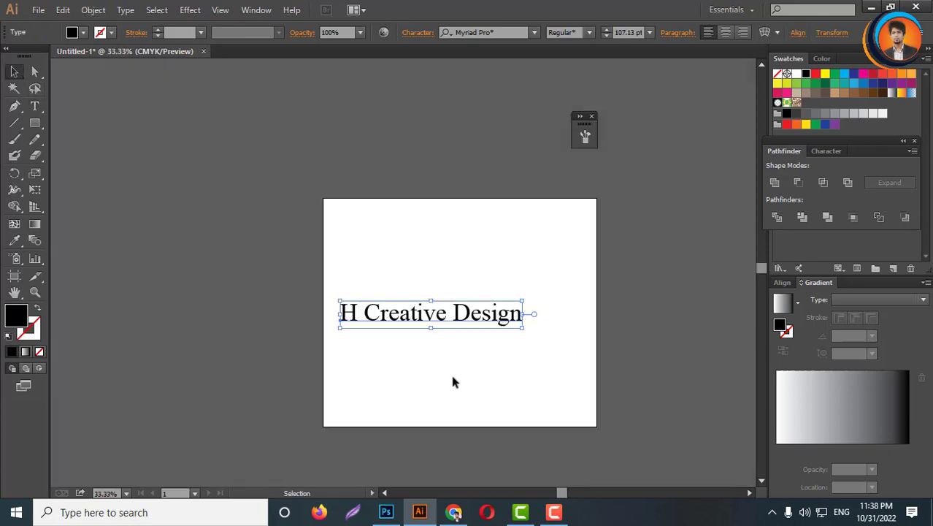
pyautogui.hotkey('ctrl', '+')
pyautogui.hotkey('ctrl', '+')
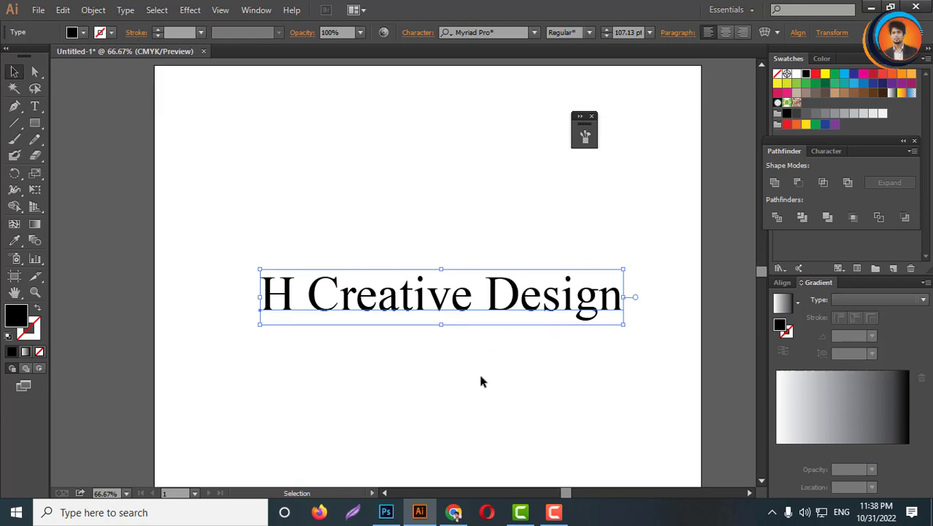
pyautogui.click(479, 371)
pyautogui.hotkey('ctrl', '-')
pyautogui.hotkey('ctrl', '-')
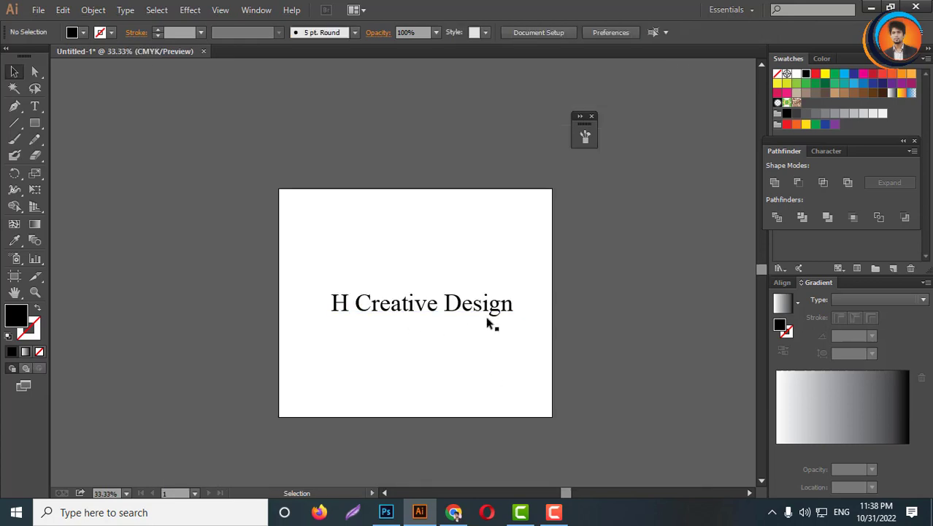
pyautogui.hotkey('ctrl', '+')
pyautogui.hotkey('ctrl', '+')
pyautogui.hotkey('ctrl', '-')
pyautogui.hotkey('ctrl', '-')
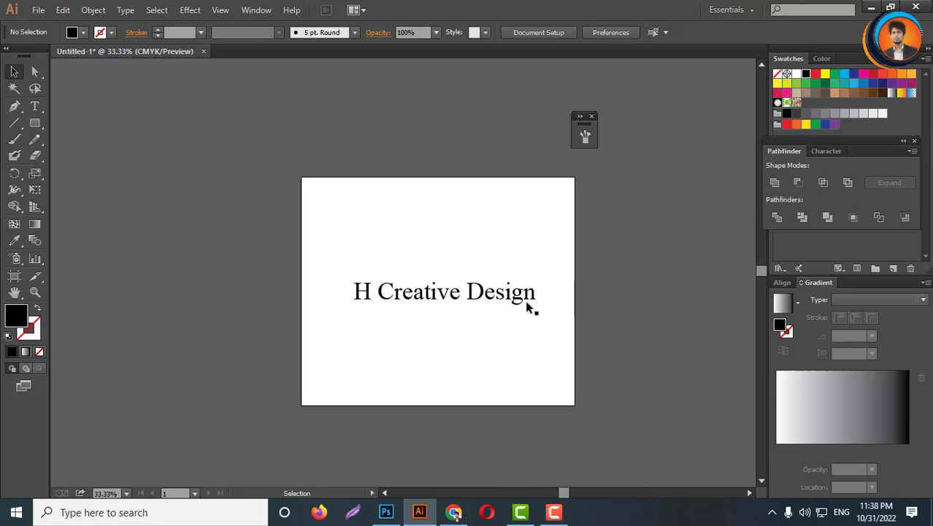
# - Duplicate the text object to a spot left of the artboard
pyautogui.scroll(-1, 501, 298)
pyautogui.moveTo(500, 298); pyautogui.dragTo(286, 309)
pyautogui.scroll(2, 515, 300)
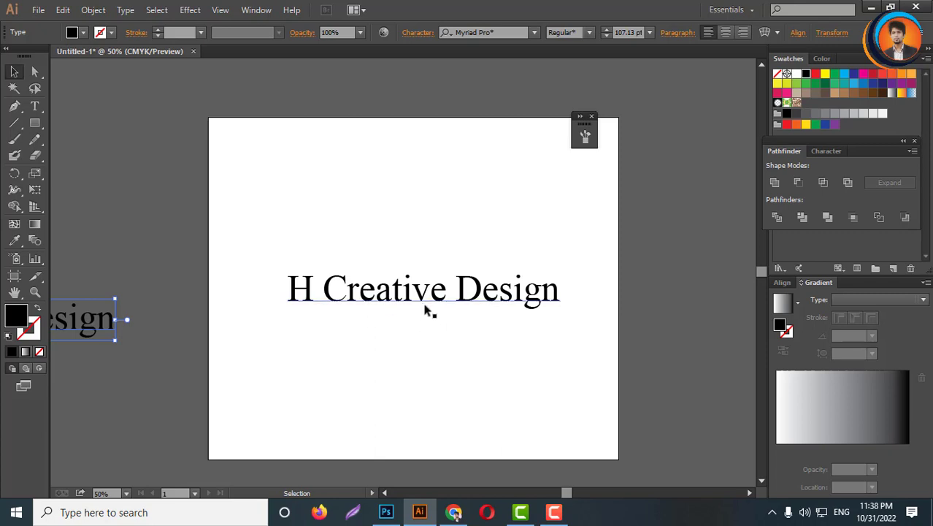
# - Make three copies of the text stacked vertically on the artboard
pyautogui.moveTo(427, 308); pyautogui.dragTo(428, 343)
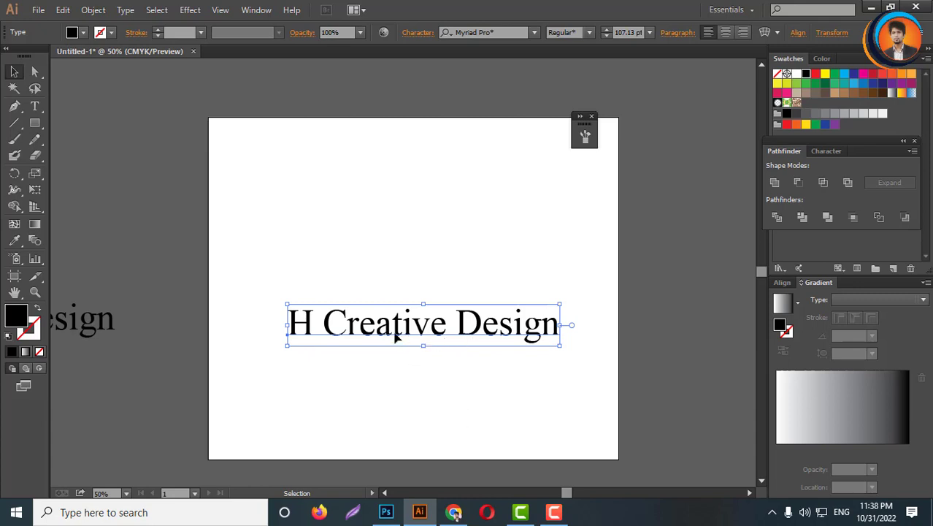
pyautogui.moveTo(405, 334); pyautogui.dragTo(399, 167)
pyautogui.moveTo(398, 243); pyautogui.dragTo(398, 264)
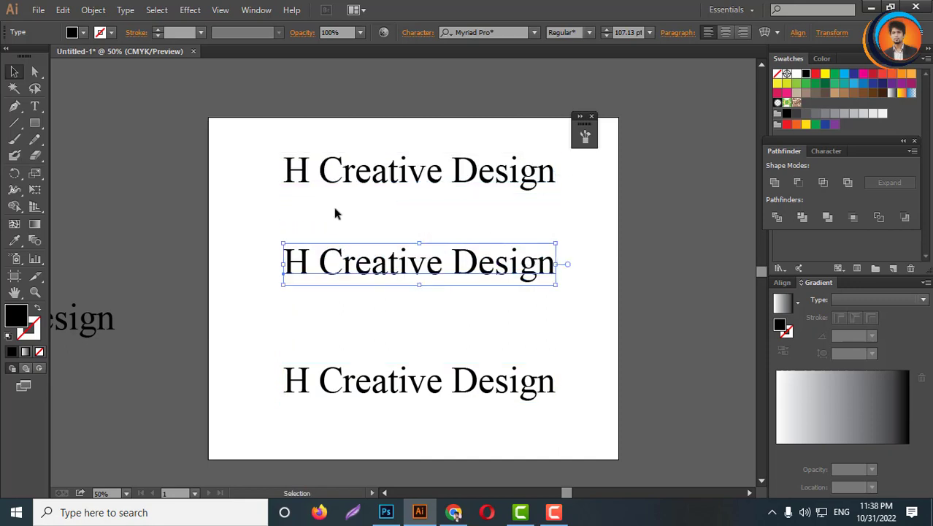
# - Delete "Creative Design" from the top copy so only "H" remains
pyautogui.doubleClick(311, 173)
pyautogui.moveTo(309, 171); pyautogui.dragTo(612, 188)
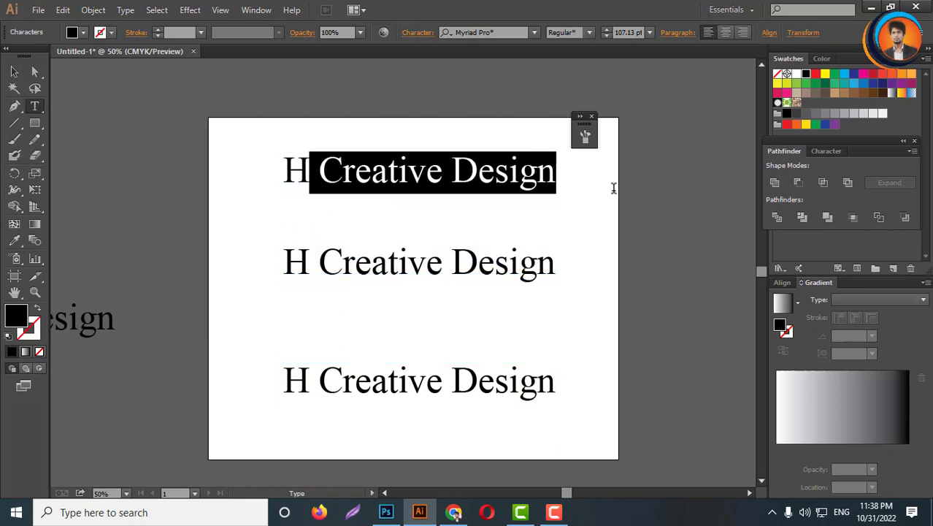
pyautogui.press('BackSpace')
# - Delete "H" and "Design" from the middle copy so only "Creative" remains
pyautogui.moveTo(317, 262); pyautogui.dragTo(281, 302)
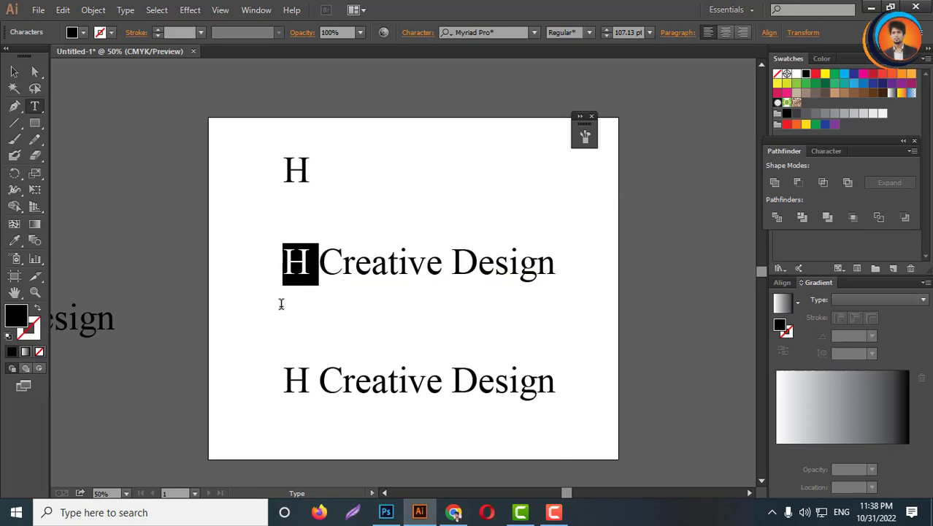
pyautogui.press('BackSpace')
pyautogui.moveTo(407, 264); pyautogui.dragTo(577, 271)
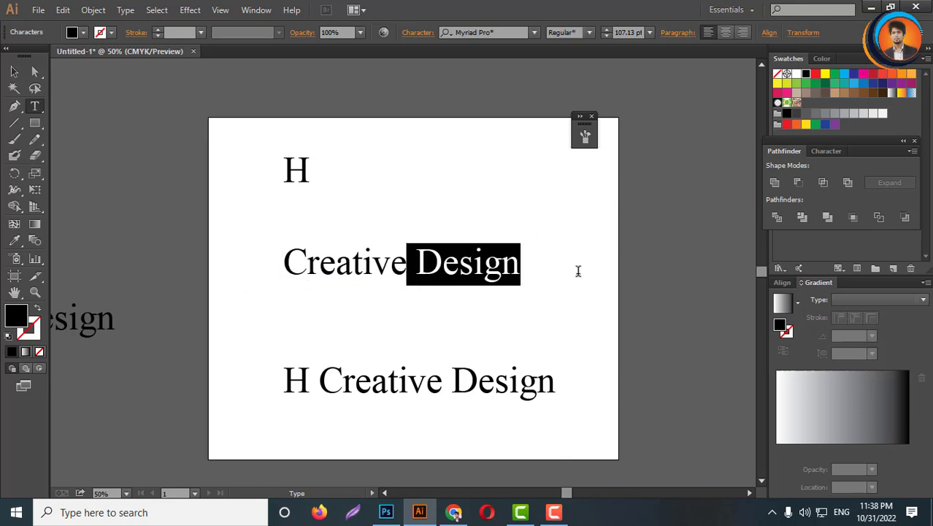
pyautogui.press('BackSpace')
# - Delete "H Creative" from the bottom copy so only "Design" remains
pyautogui.moveTo(449, 386); pyautogui.dragTo(229, 388)
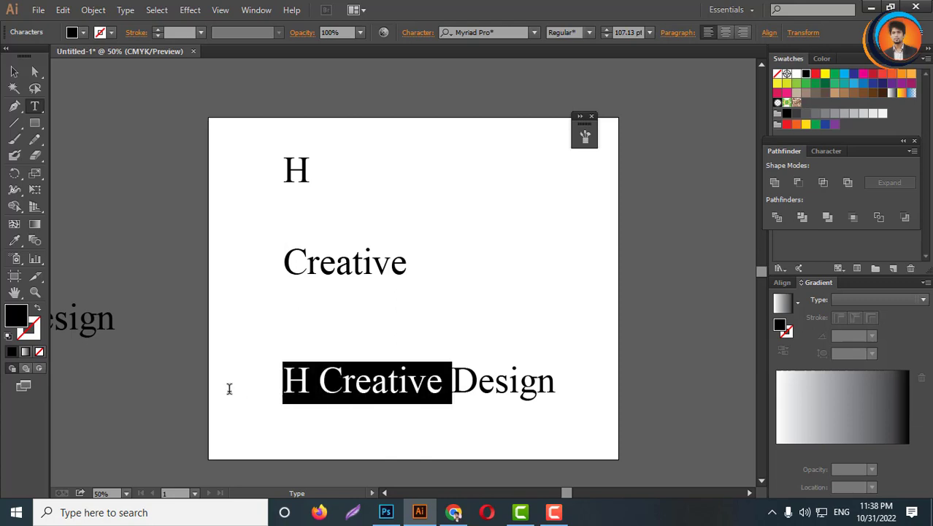
pyautogui.press('BackSpace')
pyautogui.click(15, 71)
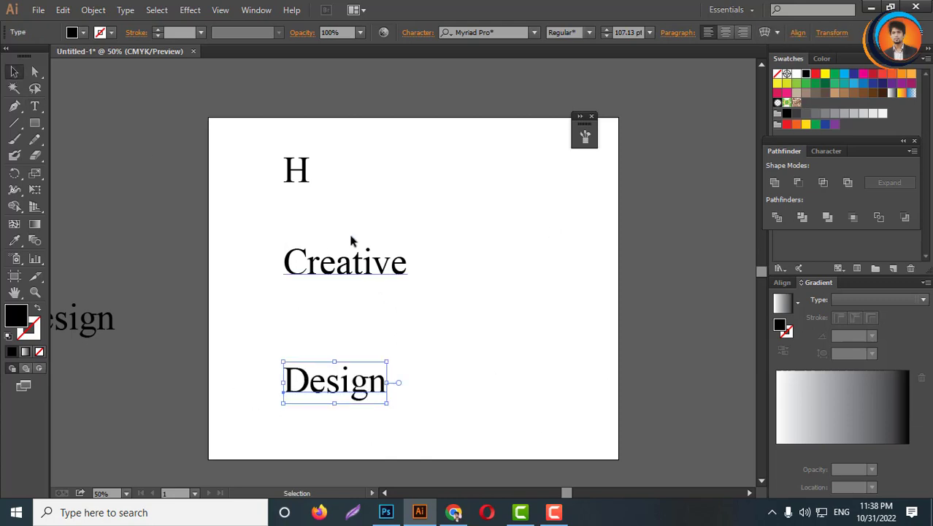
# - Enlarge the H and arrange H, Creative and Design into a centred vertical stack
pyautogui.moveTo(299, 169); pyautogui.dragTo(358, 213)
pyautogui.moveTo(356, 264); pyautogui.dragTo(390, 275)
pyautogui.moveTo(354, 382); pyautogui.dragTo(414, 324)
pyautogui.moveTo(353, 213); pyautogui.dragTo(379, 161)
pyautogui.click(444, 217)
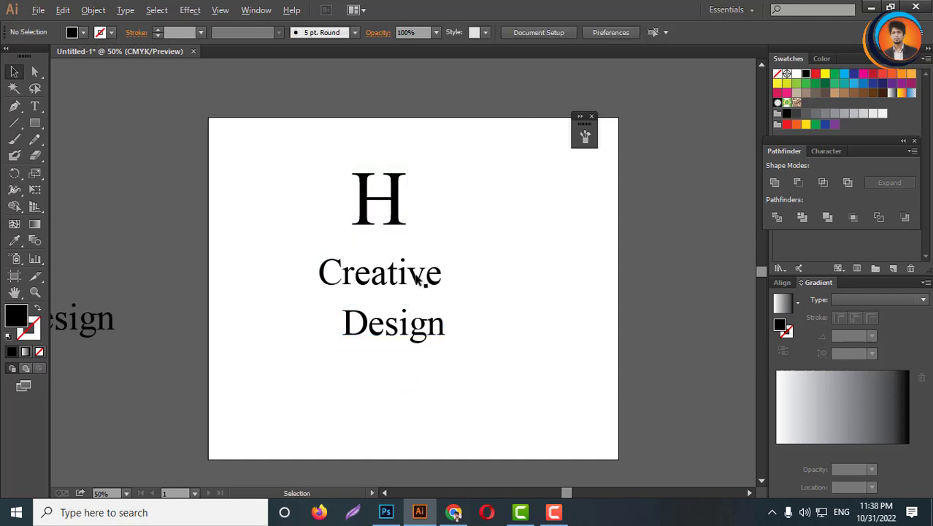
# - Set the font of the Creative text to Trajan Pro
pyautogui.hotkey('ctrl', '+')
pyautogui.hotkey('ctrl', '+')
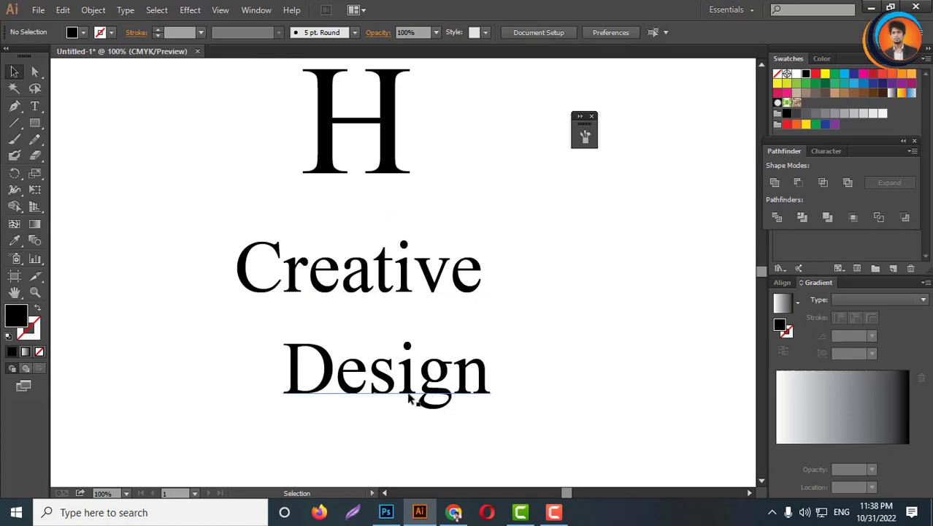
pyautogui.click(454, 400)
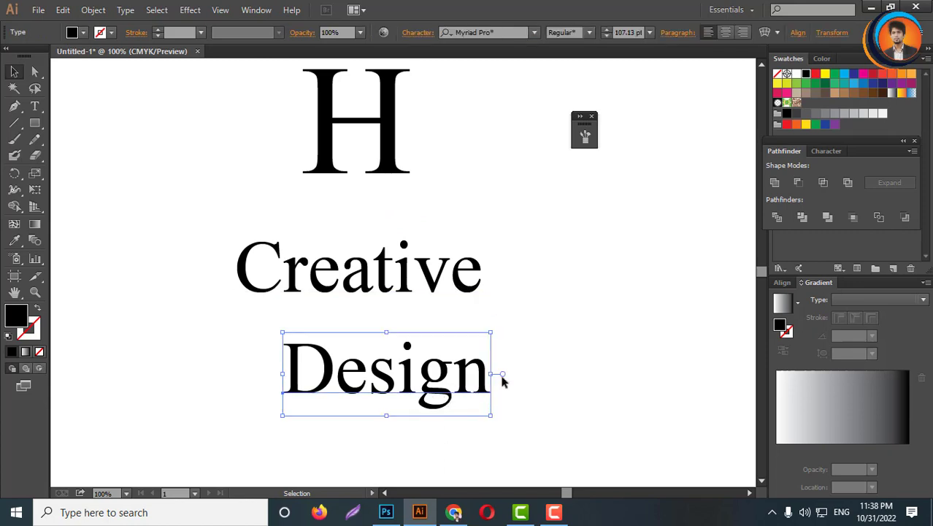
pyautogui.click(521, 358)
pyautogui.click(438, 279)
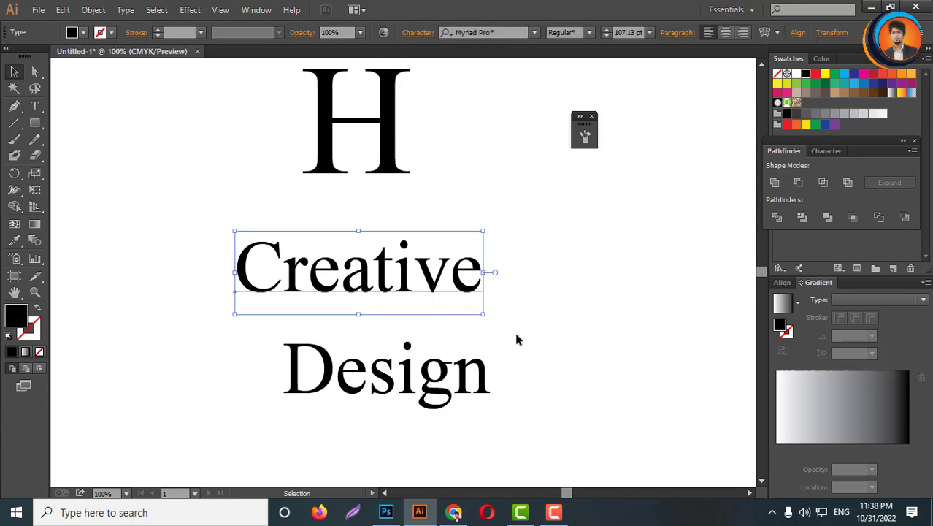
pyautogui.click(503, 32)
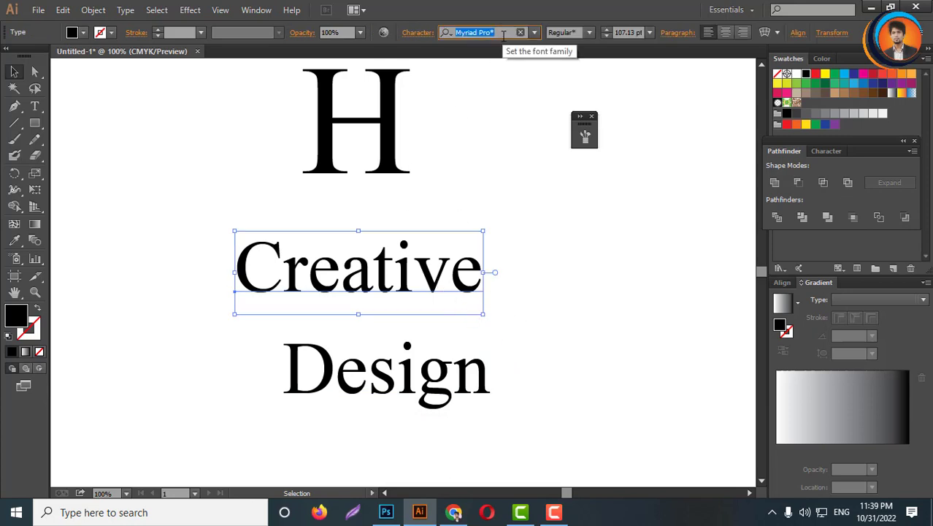
pyautogui.write('traj')
pyautogui.press('Return')
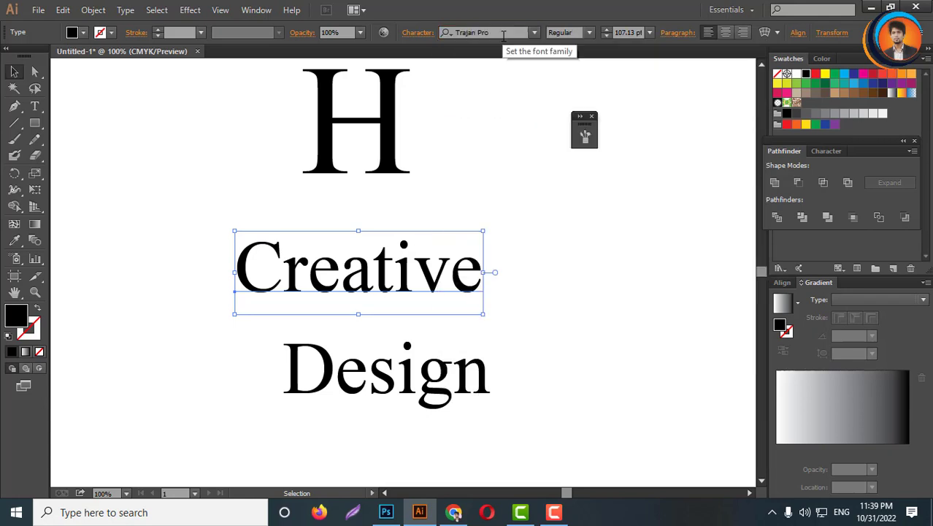
# - Turn on All Caps for the Creative text from the Character panel options
pyautogui.click(912, 151)
pyautogui.press('Escape')
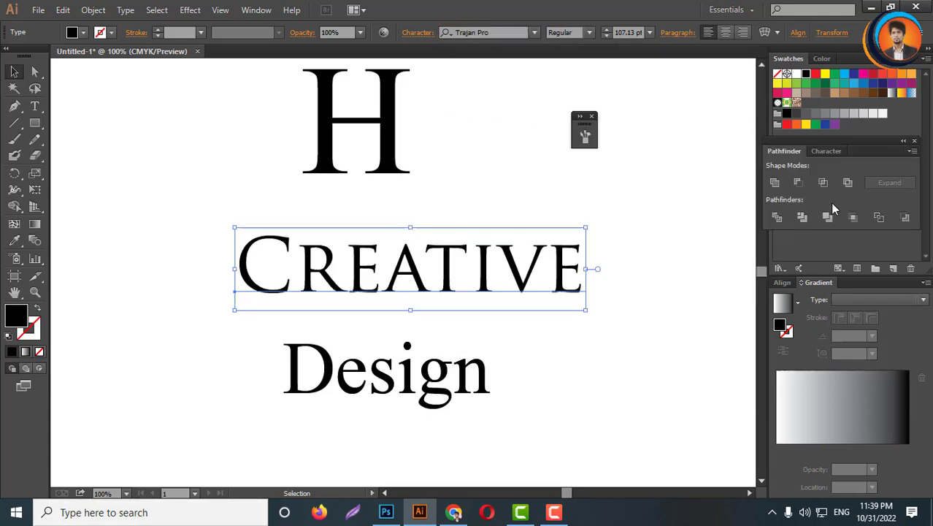
pyautogui.click(826, 151)
pyautogui.click(912, 151)
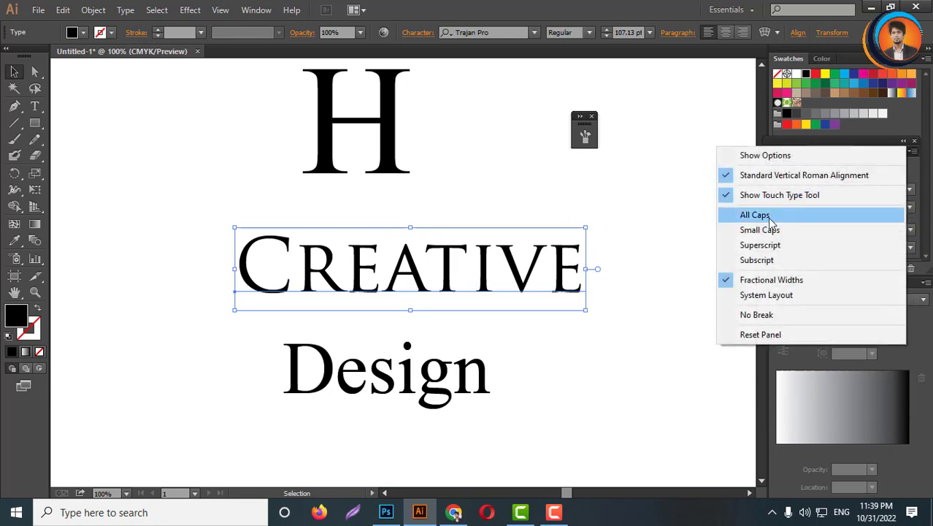
pyautogui.click(745, 212)
# - Set the font style of the CREATIVE text to Bold
pyautogui.hotkey('ctrl', '-')
pyautogui.hotkey('ctrl', '-')
pyautogui.hotkey('ctrl', '+')
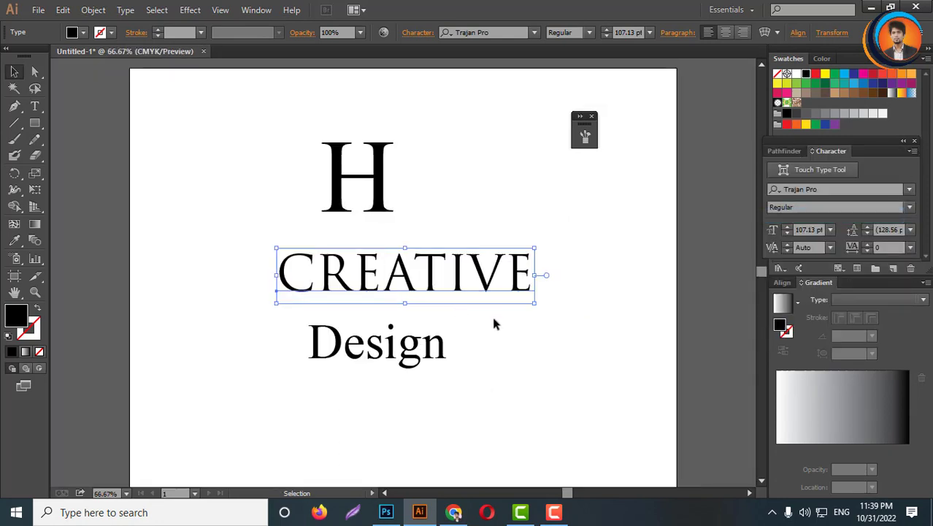
pyautogui.click(590, 33)
pyautogui.click(565, 67)
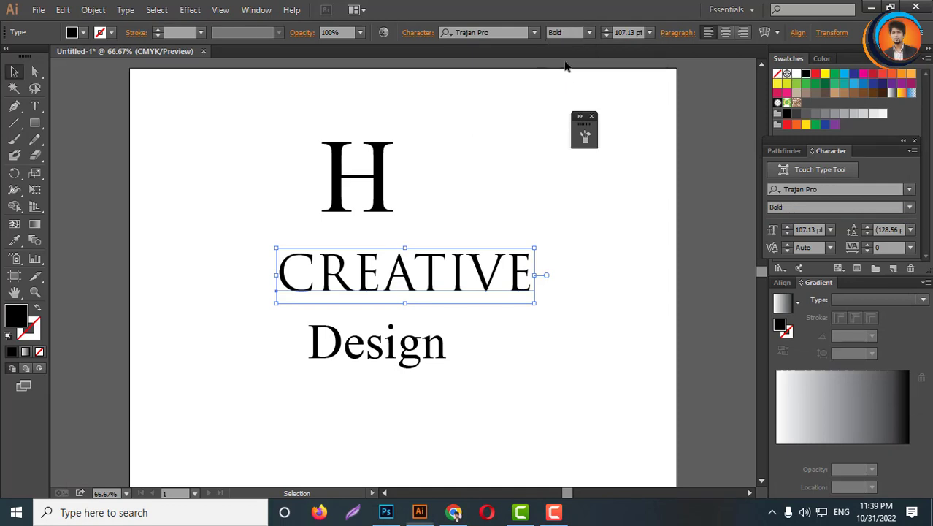
# - Set the font of the Design text to Nexa Light
pyautogui.click(509, 342)
pyautogui.scroll(2, 431, 350)
pyautogui.moveTo(382, 366); pyautogui.dragTo(430, 308)
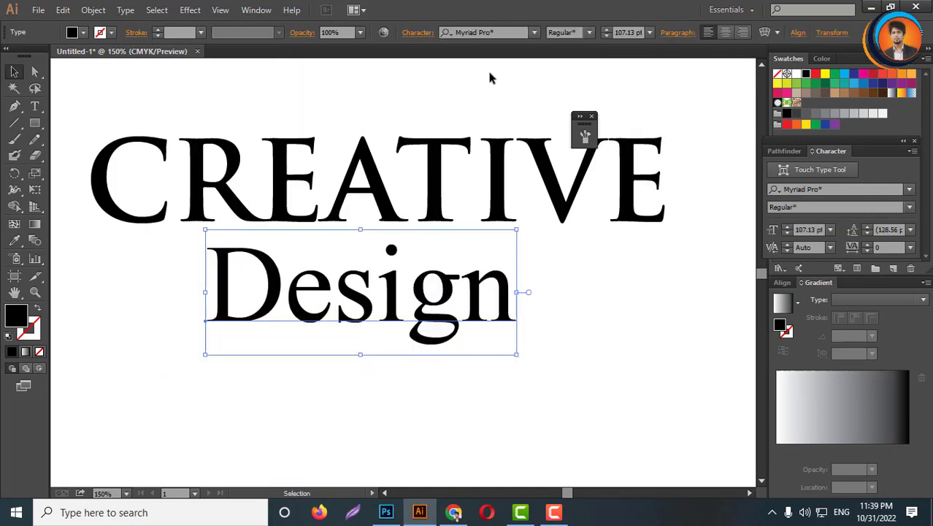
pyautogui.click(498, 32)
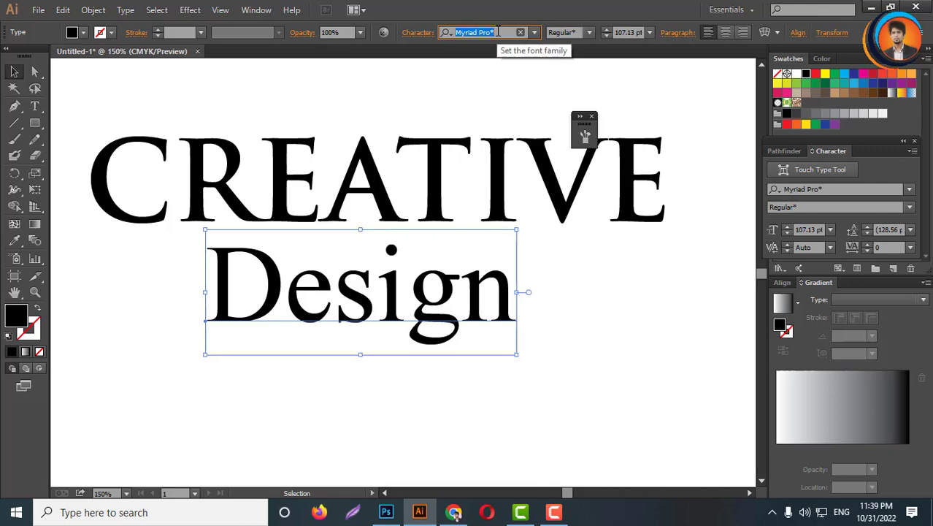
pyautogui.write('Nexa Light')
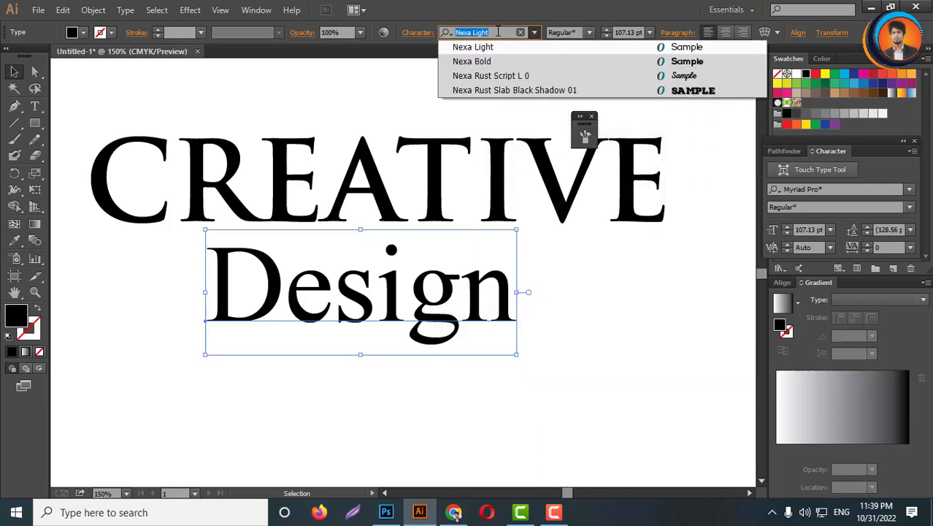
pyautogui.press('Return')
# - Turn on Small Caps and All Caps for the Design text
pyautogui.click(911, 151)
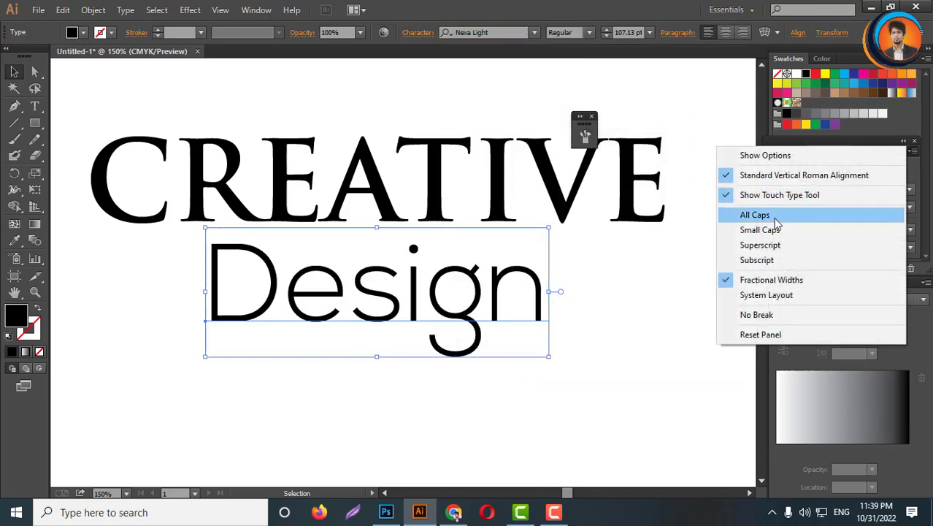
pyautogui.click(763, 229)
pyautogui.click(911, 151)
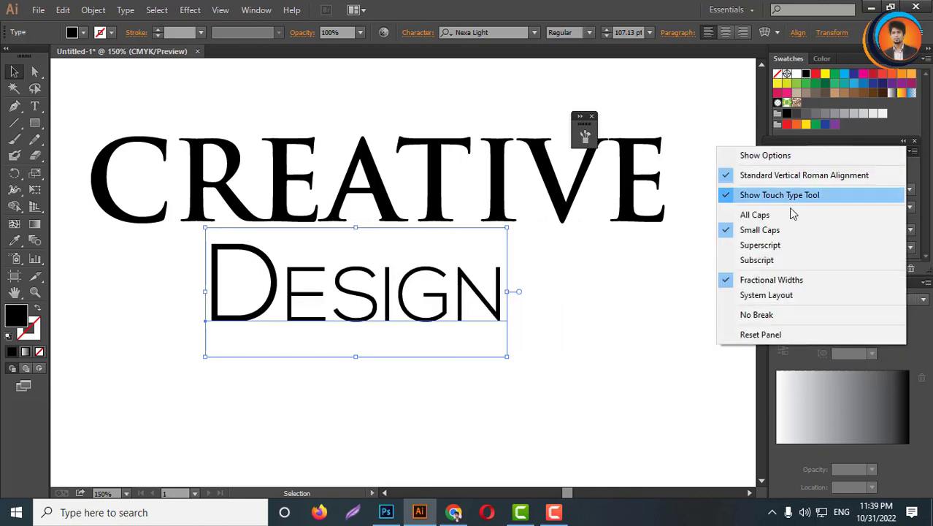
pyautogui.click(793, 214)
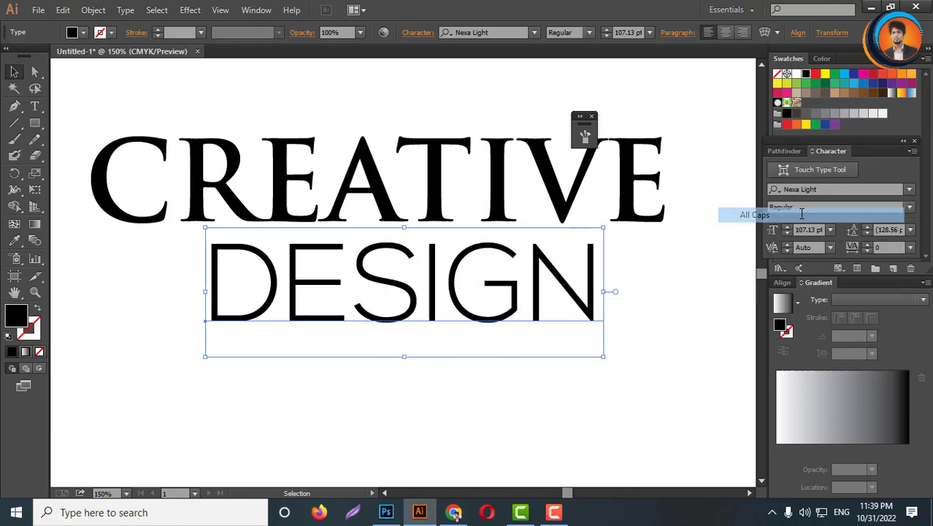
# - Set the tracking of the DESIGN text to 500
pyautogui.click(892, 247)
pyautogui.write('5')
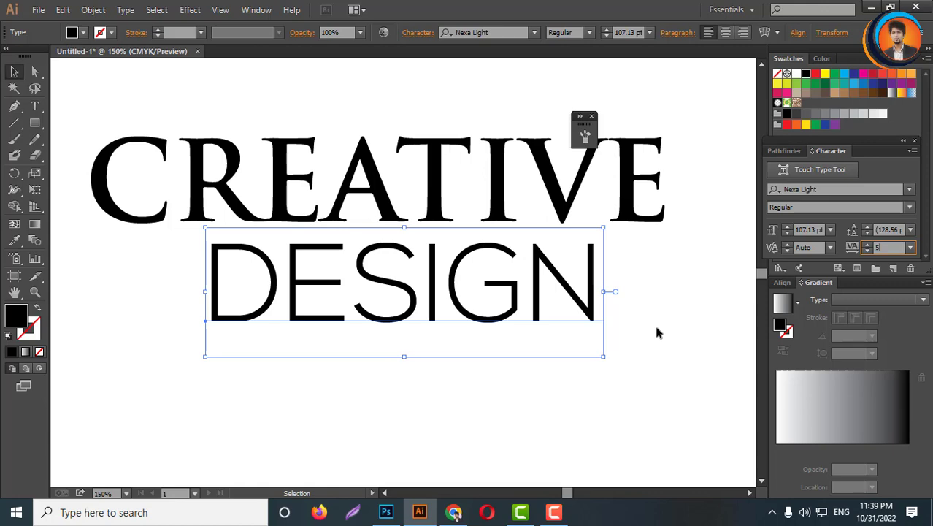
pyautogui.write('00')
pyautogui.press('Return')
# - Scale the DESIGN text down to roughly the width of CREATIVE and place it beneath
pyautogui.moveTo(639, 326); pyautogui.dragTo(541, 335)
pyautogui.hotkey('ctrl', '-')
pyautogui.hotkey('ctrl', '-')
pyautogui.moveTo(671, 315); pyautogui.dragTo(542, 313)
pyautogui.click(555, 350)
pyautogui.scroll(-3, 560, 348)
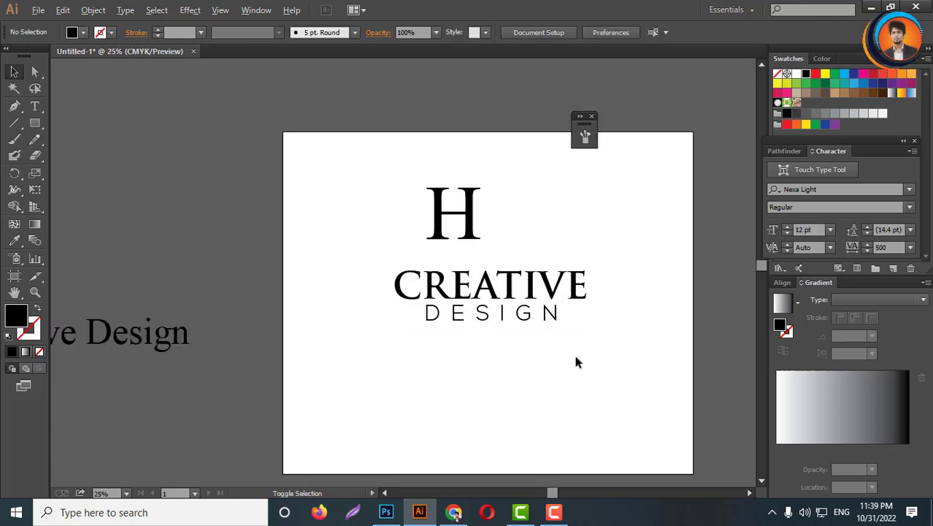
# - Select CREATIVE and DESIGN together and convert them to outlines
pyautogui.moveTo(589, 363); pyautogui.dragTo(518, 318)
pyautogui.moveTo(535, 315); pyautogui.dragTo(251, 416)
pyautogui.scroll(2, 579, 352)
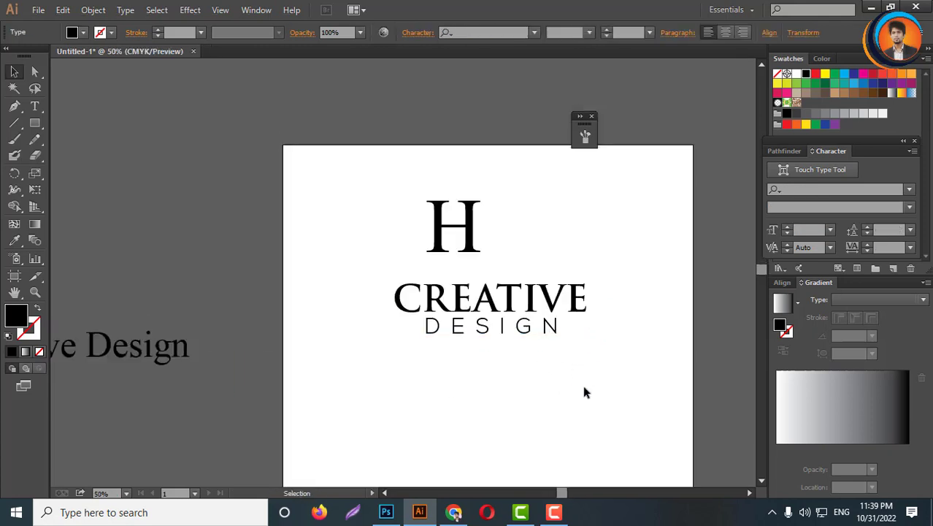
pyautogui.moveTo(584, 392); pyautogui.dragTo(500, 321)
pyautogui.rightClick(514, 306)
pyautogui.click(553, 394)
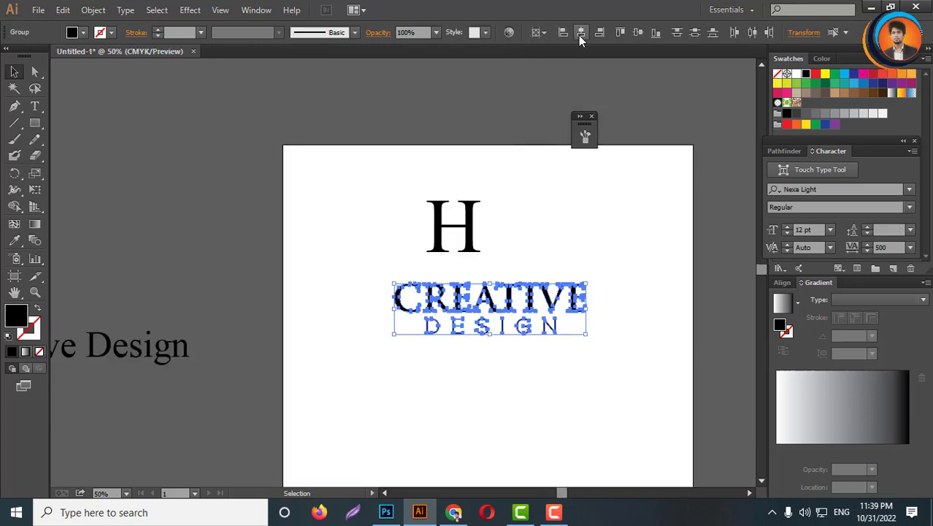
pyautogui.click(548, 336)
pyautogui.scroll(3, 552, 341)
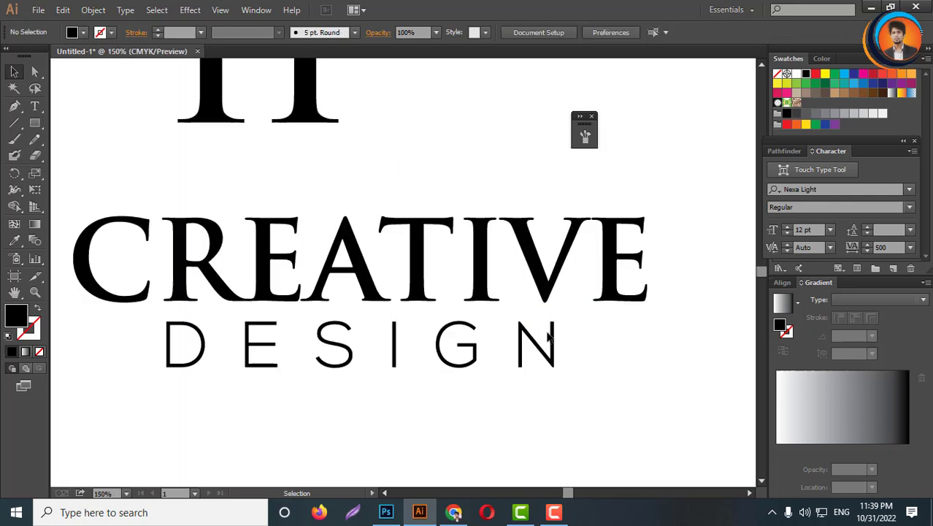
# - Stretch the DESIGN outlines horizontally to match the width of CREATIVE
pyautogui.click(555, 346)
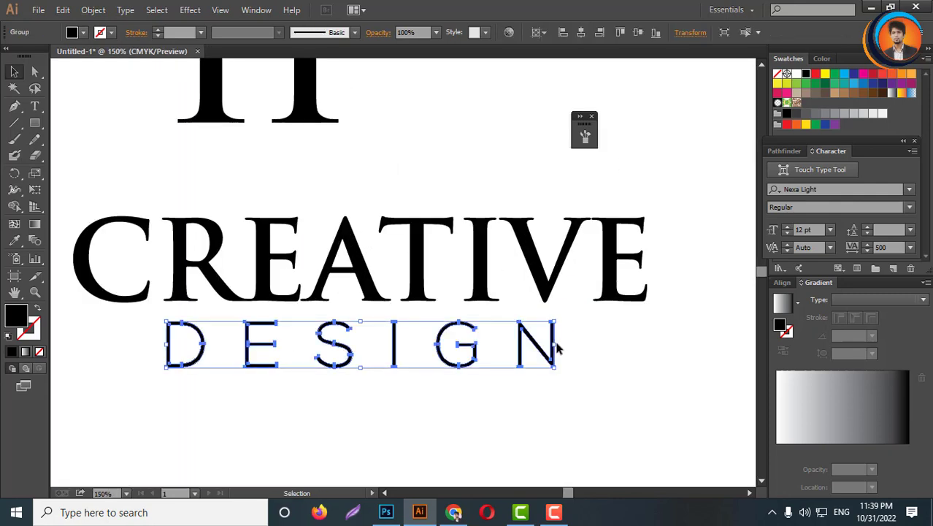
pyautogui.moveTo(556, 345); pyautogui.dragTo(578, 340)
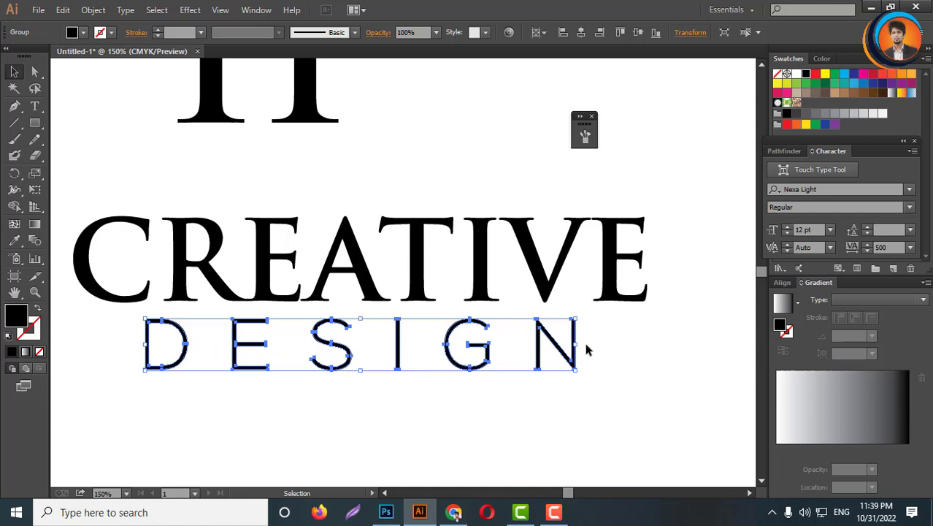
pyautogui.click(623, 336)
pyautogui.scroll(1, 593, 333)
pyautogui.scroll(-2, 592, 332)
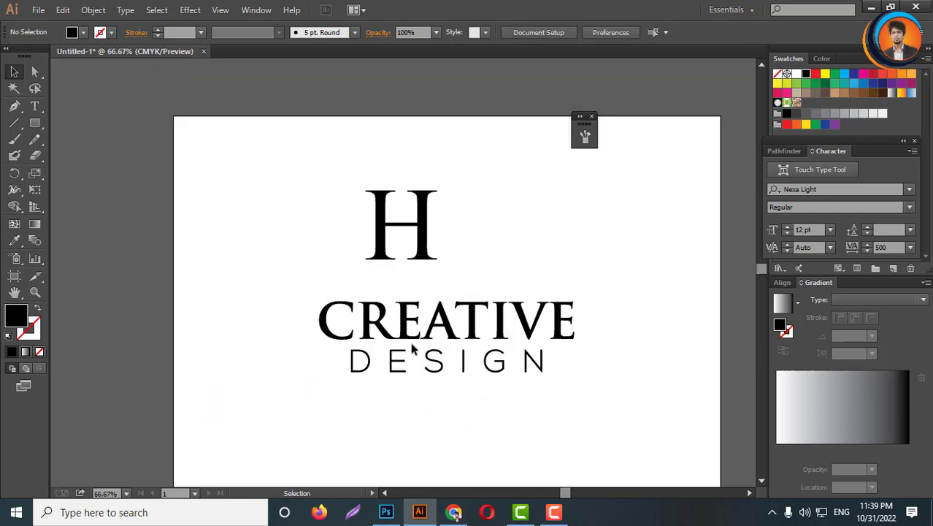
# - Group the CREATIVE and DESIGN outlines together
pyautogui.moveTo(278, 317); pyautogui.dragTo(569, 355)
pyautogui.rightClick(557, 342)
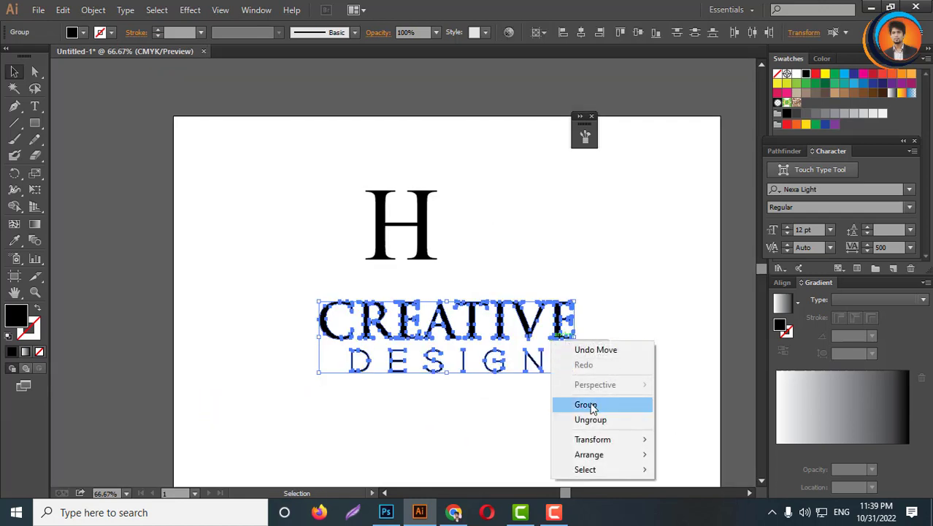
pyautogui.click(589, 405)
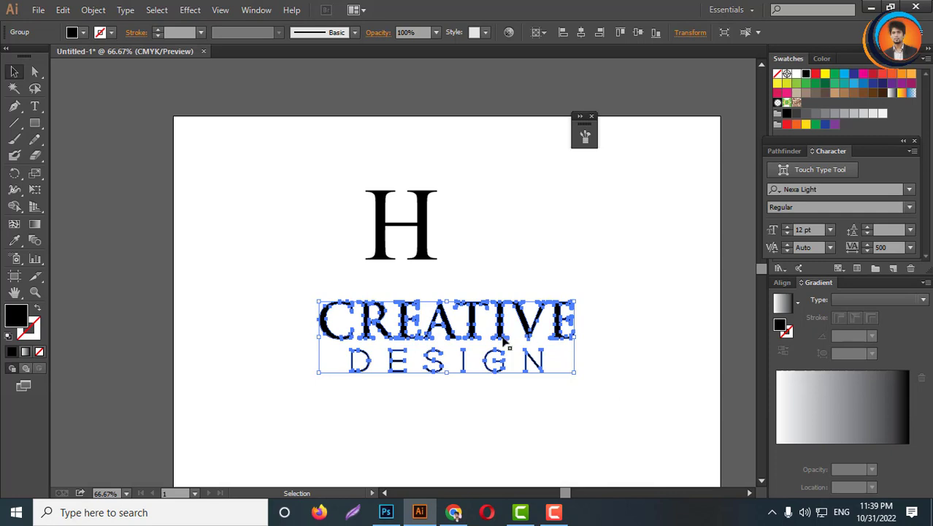
pyautogui.click(509, 427)
pyautogui.scroll(2, 453, 344)
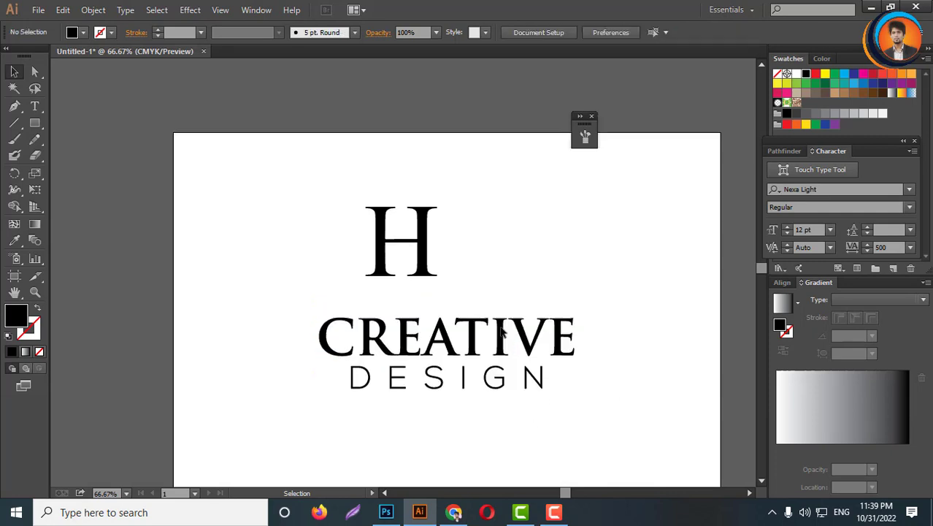
# - Change the H letter's font to Cinzel Decorative Bold
pyautogui.moveTo(412, 281); pyautogui.dragTo(446, 294)
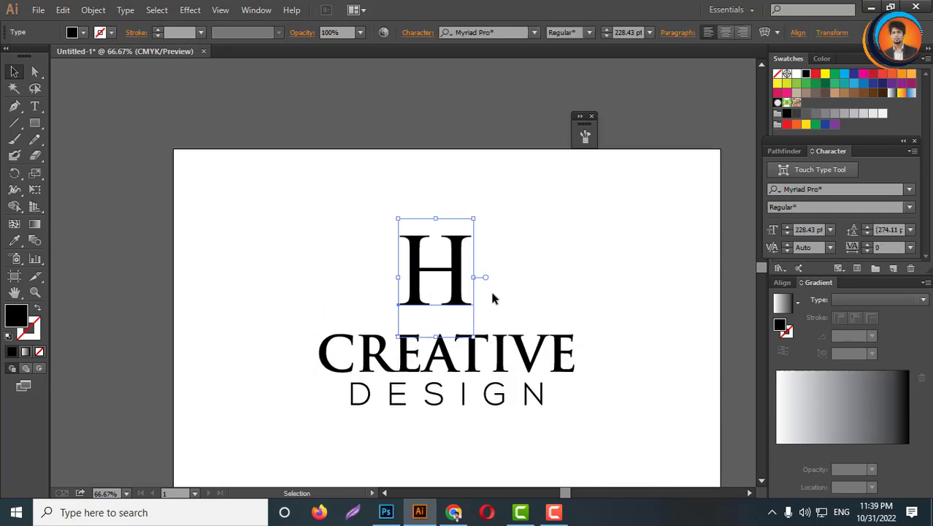
pyautogui.click(519, 37)
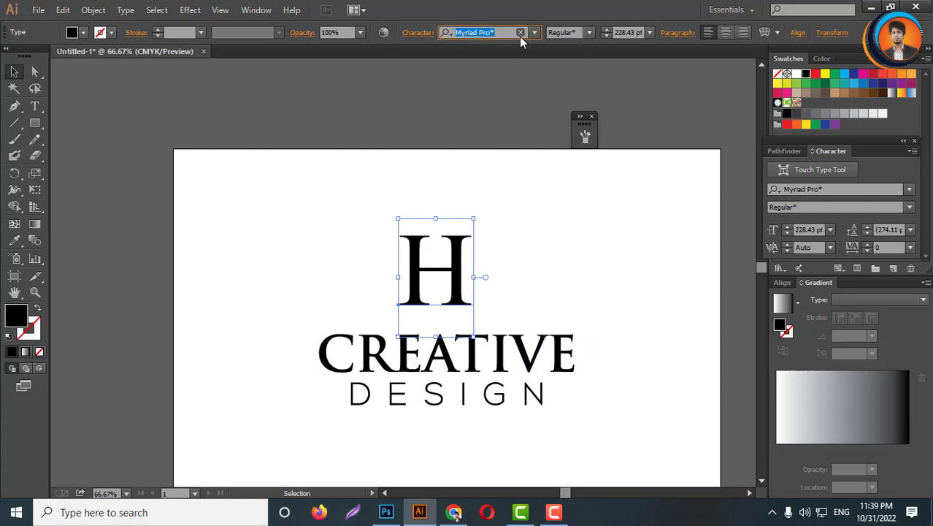
pyautogui.write('cin')
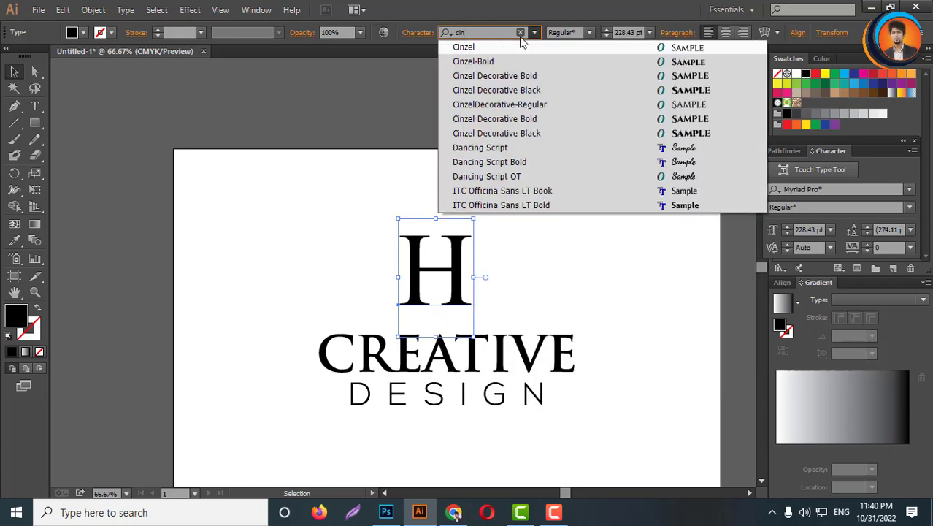
pyautogui.press('Return')
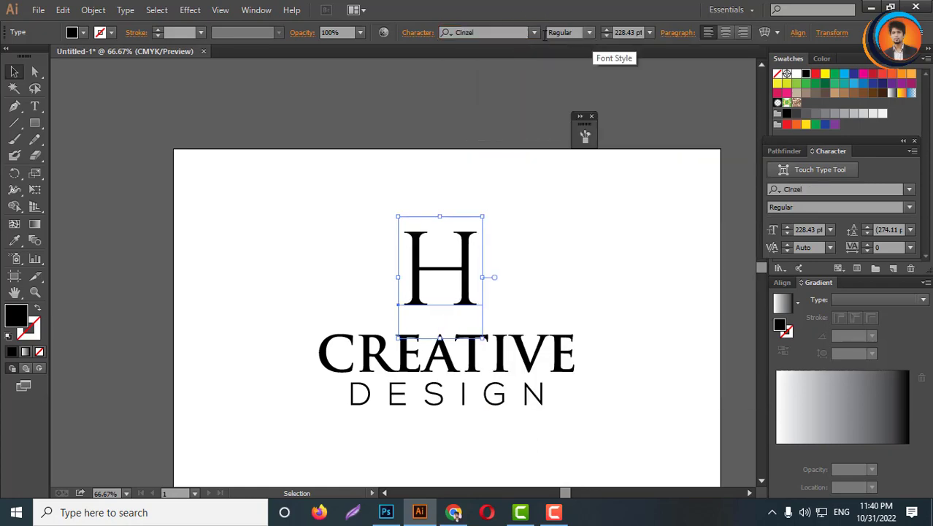
pyautogui.click(535, 33)
pyautogui.click(679, 166)
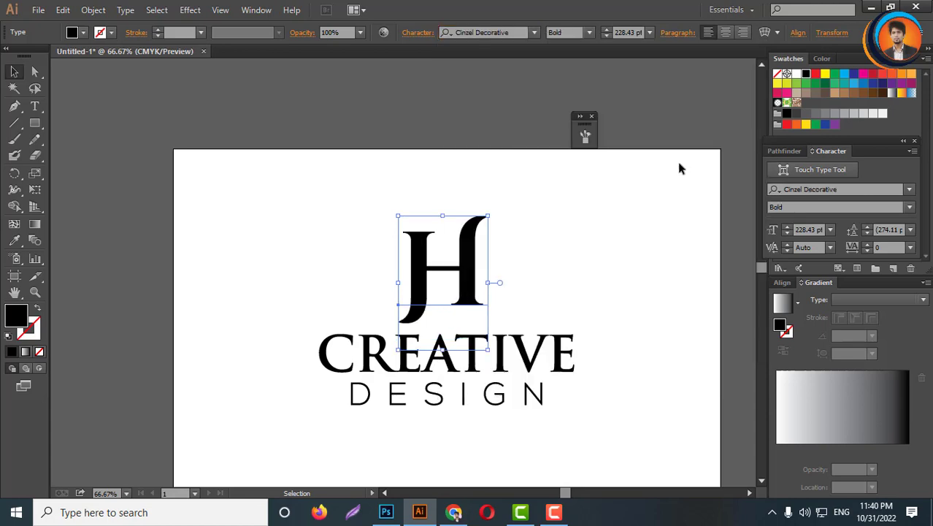
# - Move the CREATIVE DESIGN group lower on the artboard and the H down toward it
pyautogui.scroll(2, 474, 299)
pyautogui.scroll(-3, 420, 221)
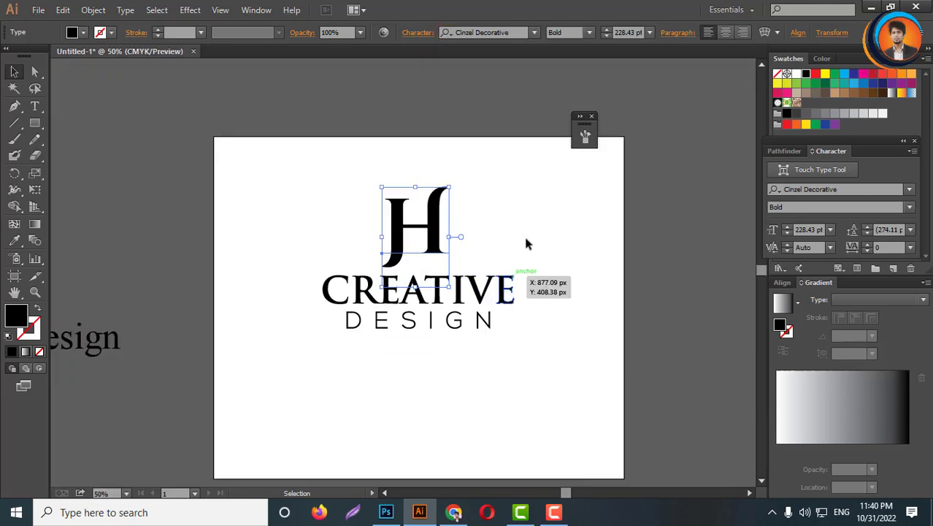
pyautogui.click(526, 245)
pyautogui.moveTo(461, 289); pyautogui.dragTo(465, 341)
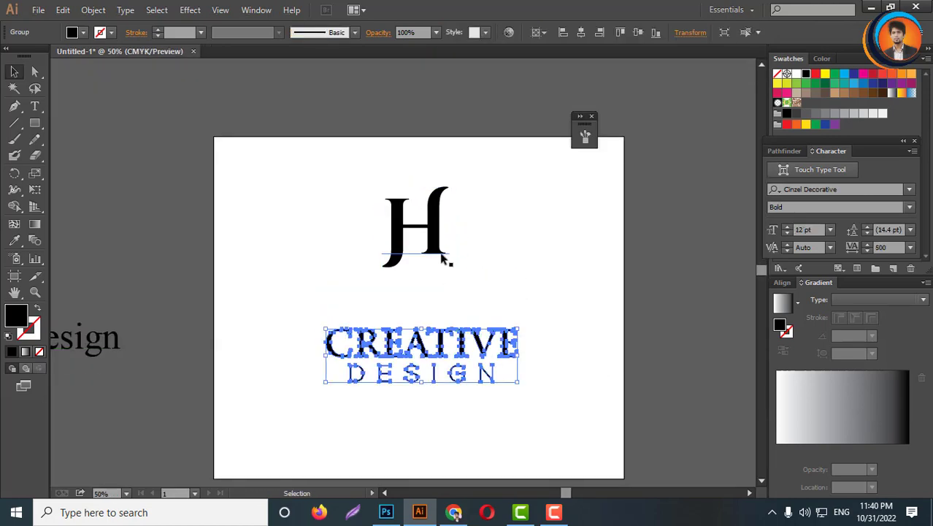
pyautogui.moveTo(435, 237); pyautogui.dragTo(435, 272)
pyautogui.scroll(2, 435, 272)
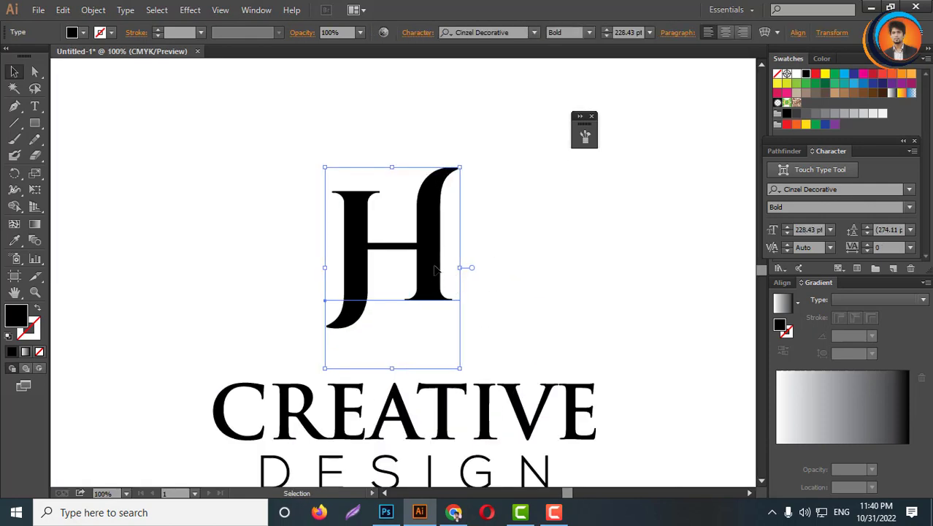
# - Convert the H letter to outlines
pyautogui.rightClick(410, 225)
pyautogui.click(451, 312)
pyautogui.click(537, 266)
pyautogui.scroll(2, 422, 312)
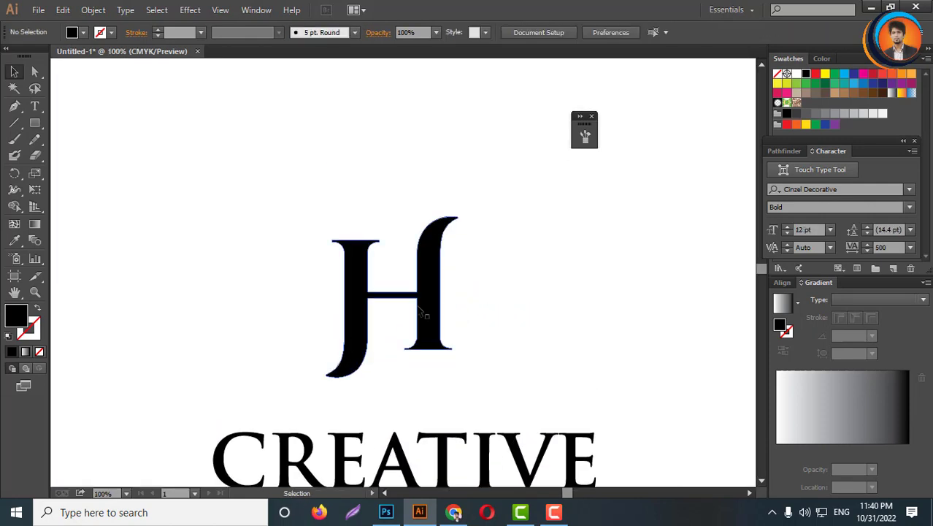
# - Nudge the outlined H slightly upward
pyautogui.scroll(-2, 418, 306)
pyautogui.moveTo(422, 309); pyautogui.dragTo(427, 294)
pyautogui.click(432, 295)
pyautogui.scroll(2, 431, 295)
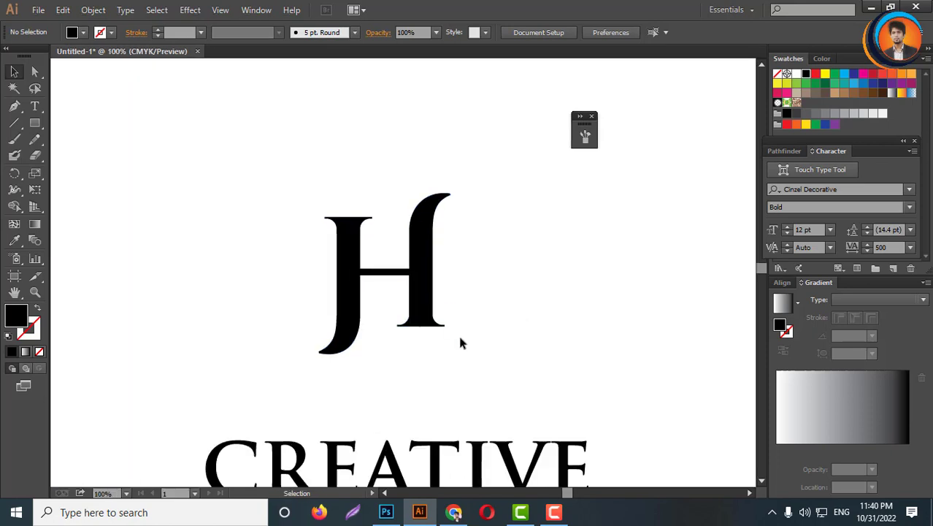
# - Draw a circle centred on the H and give it no fill and an 11 pt black stroke
pyautogui.moveTo(34, 122); pyautogui.dragTo(84, 157)
pyautogui.scroll(2, 396, 292)
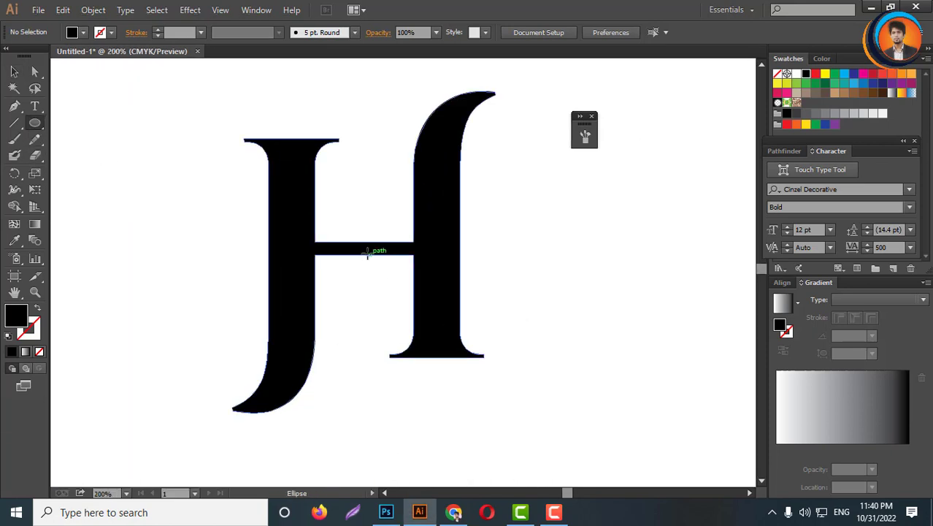
pyautogui.moveTo(365, 252); pyautogui.dragTo(472, 453)
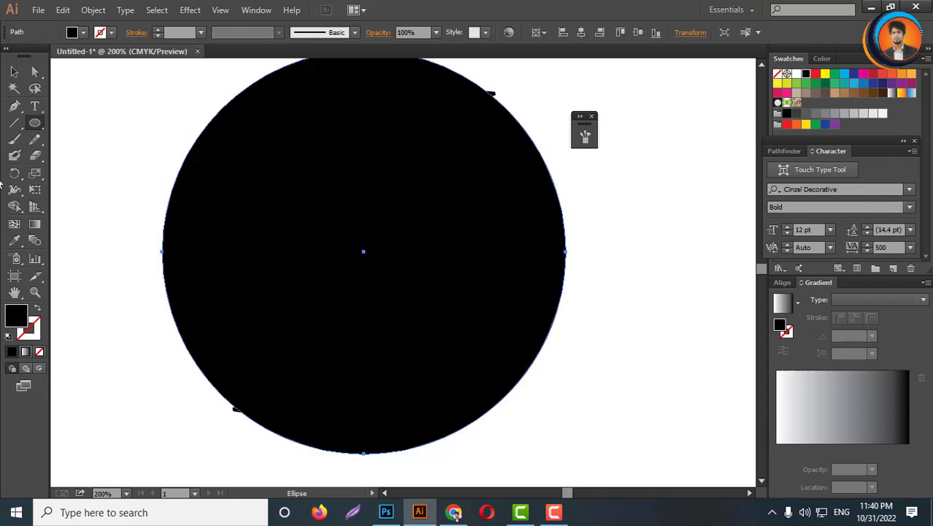
pyautogui.click(38, 308)
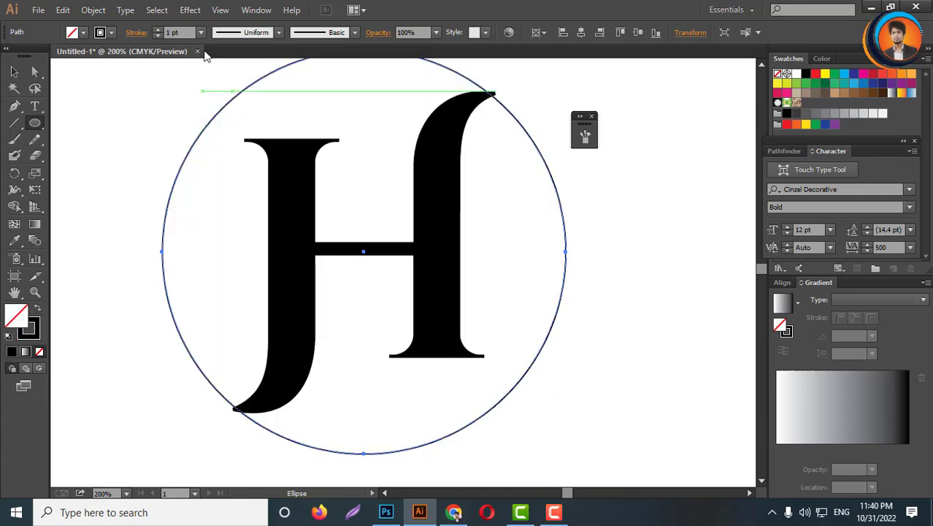
pyautogui.scroll(10, 187, 33)
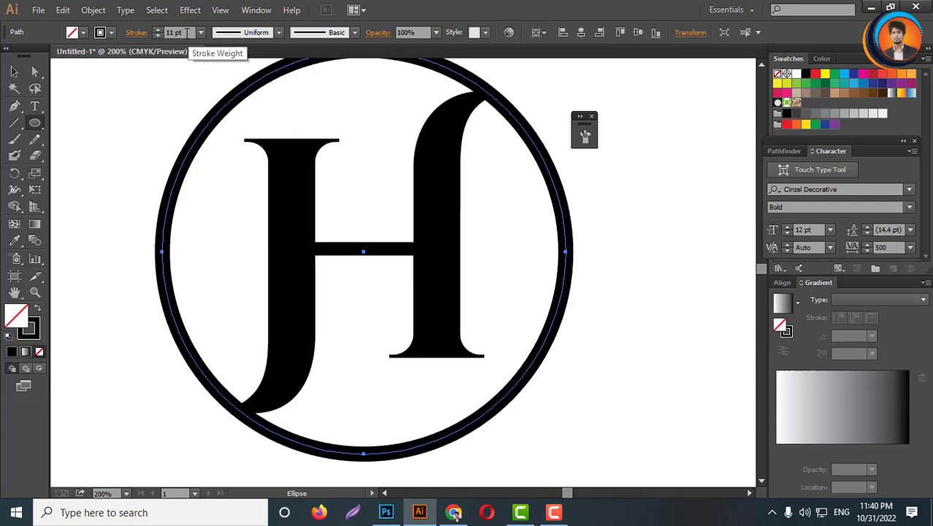
pyautogui.click(14, 70)
pyautogui.scroll(-3, 344, 205)
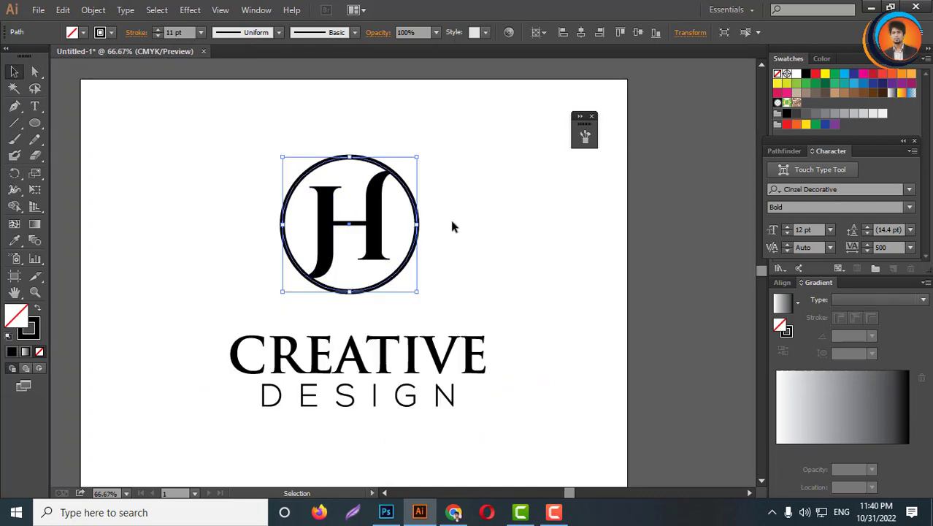
# - Send the circle to the back, behind the H
pyautogui.scroll(2, 395, 215)
pyautogui.rightClick(385, 187)
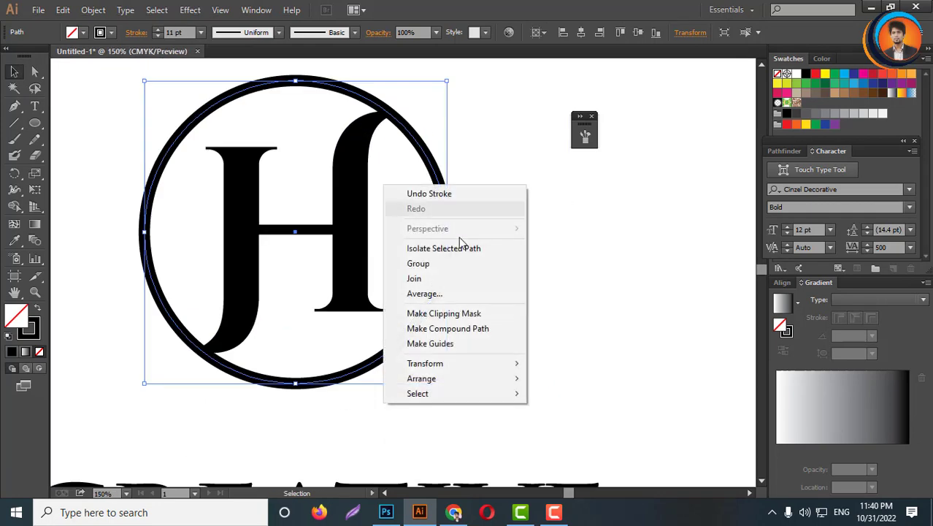
pyautogui.moveTo(411, 384)
pyautogui.click(558, 422)
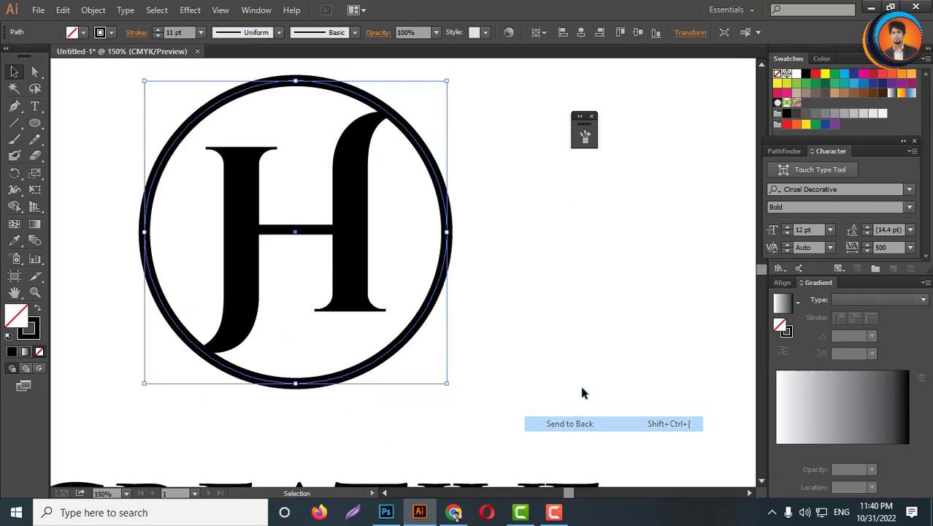
# - Fill the H letter with the red swatch
pyautogui.click(460, 261)
pyautogui.click(357, 200)
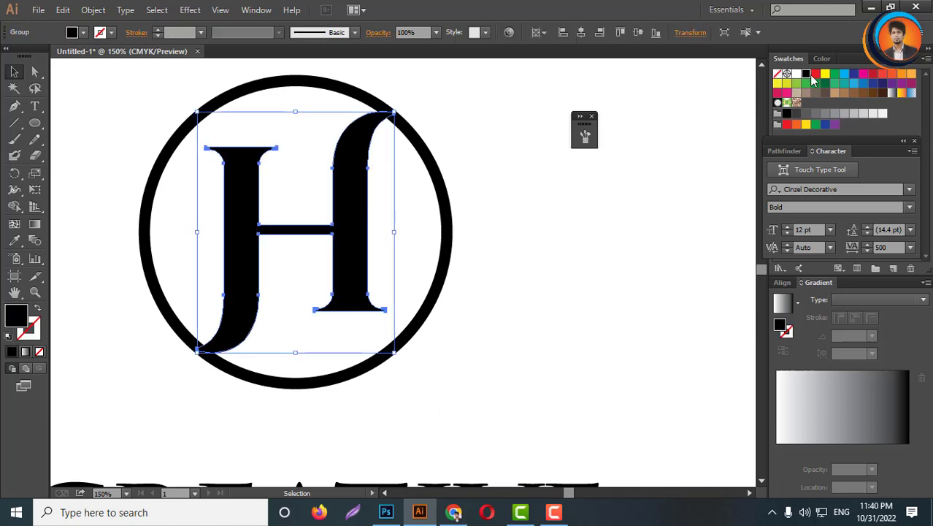
pyautogui.click(814, 75)
# - Align the H and circle on their horizontal and vertical centres and move the pair higher above the text
pyautogui.scroll(-2, 559, 250)
pyautogui.moveTo(466, 168); pyautogui.dragTo(269, 272)
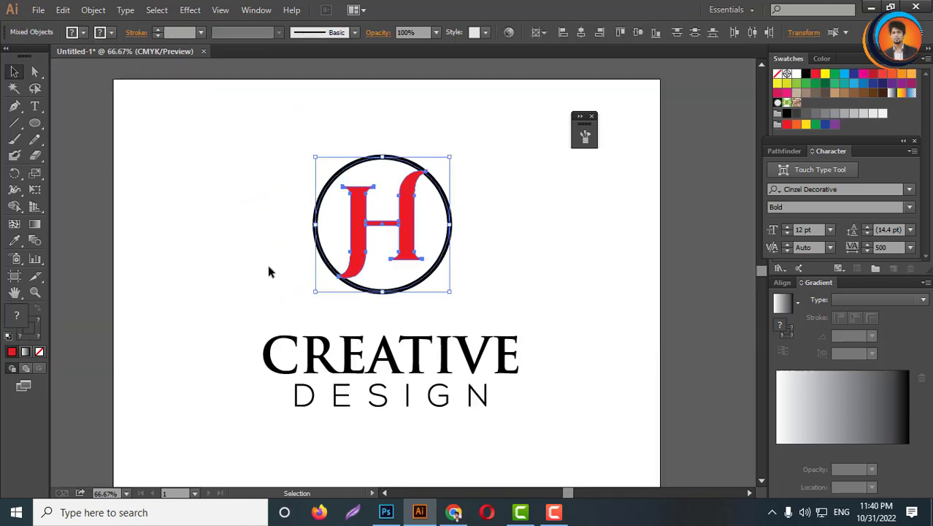
pyautogui.click(582, 34)
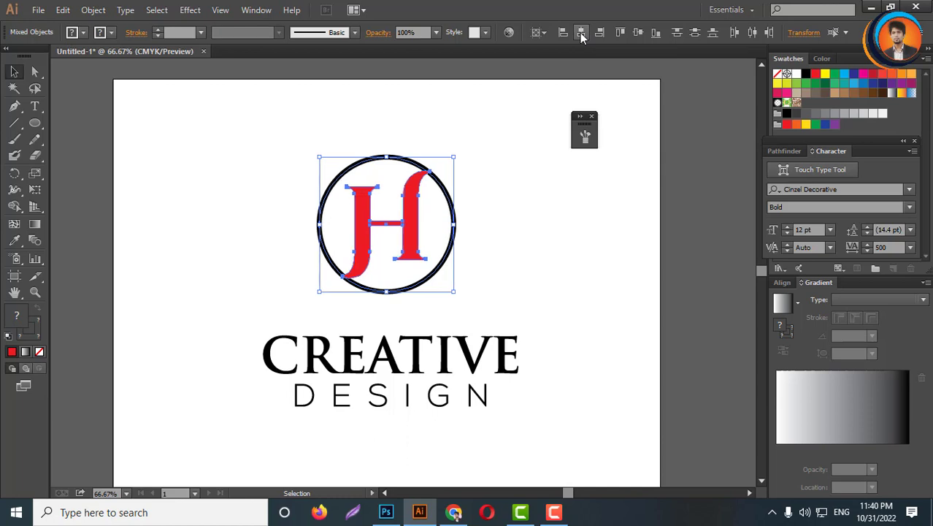
pyautogui.click(638, 32)
pyautogui.moveTo(423, 295); pyautogui.dragTo(423, 186)
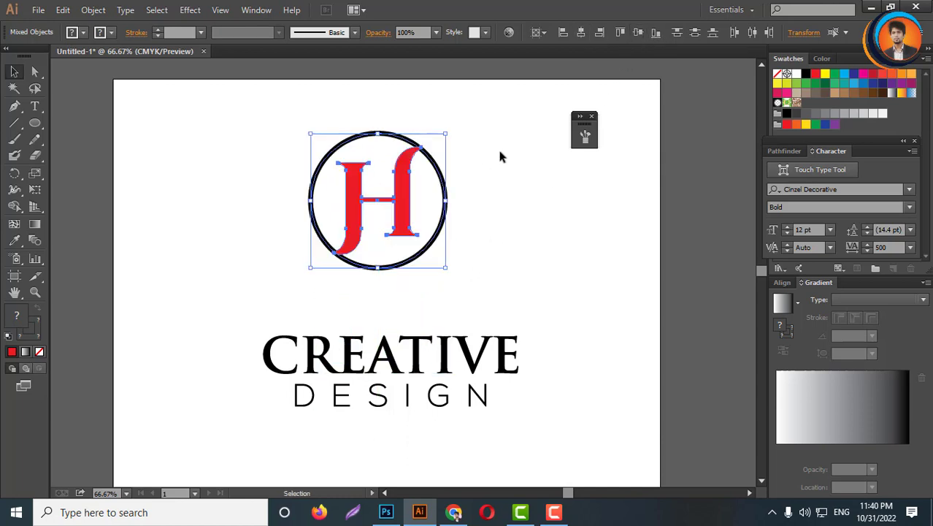
pyautogui.click(497, 147)
# - Widen the H slightly so its top right serif reaches the circle's stroke
pyautogui.scroll(2, 438, 155)
pyautogui.click(367, 215)
pyautogui.scroll(3, 400, 131)
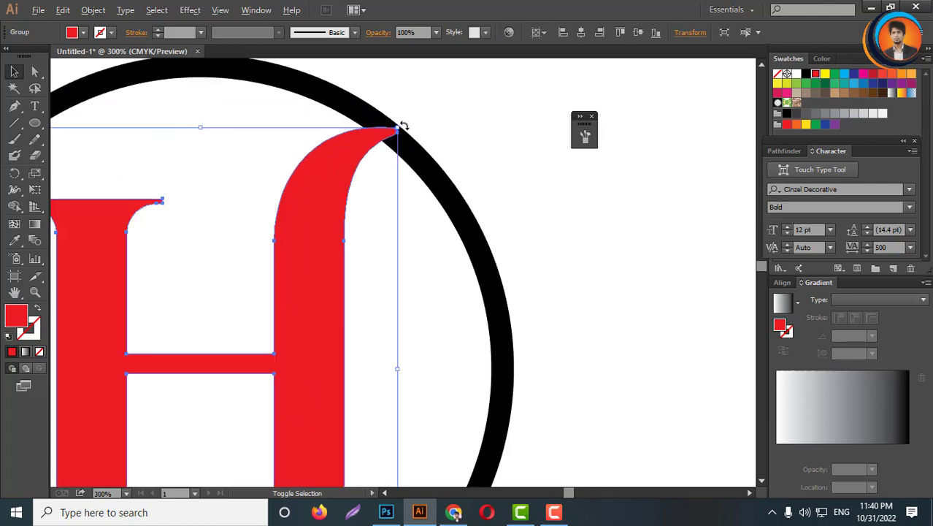
pyautogui.scroll(-4, 374, 313)
pyautogui.scroll(3, 375, 314)
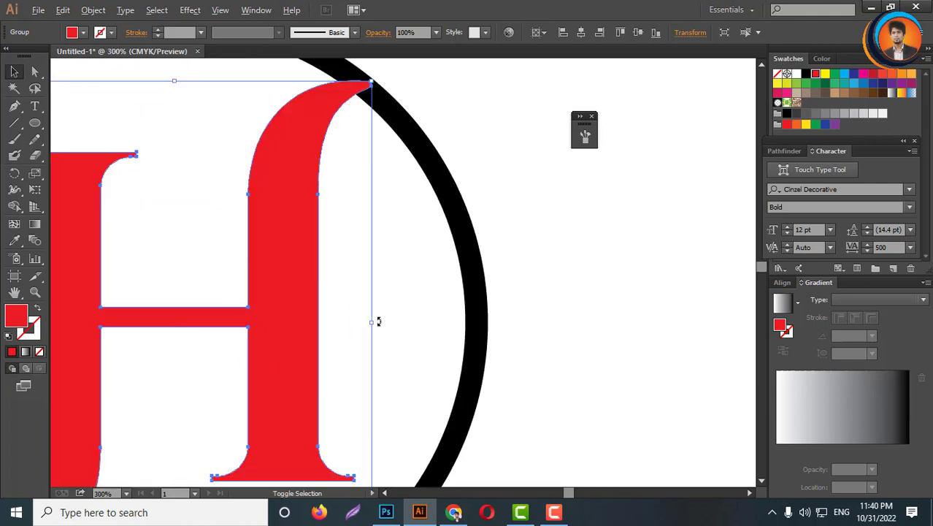
pyautogui.moveTo(373, 324); pyautogui.dragTo(380, 322)
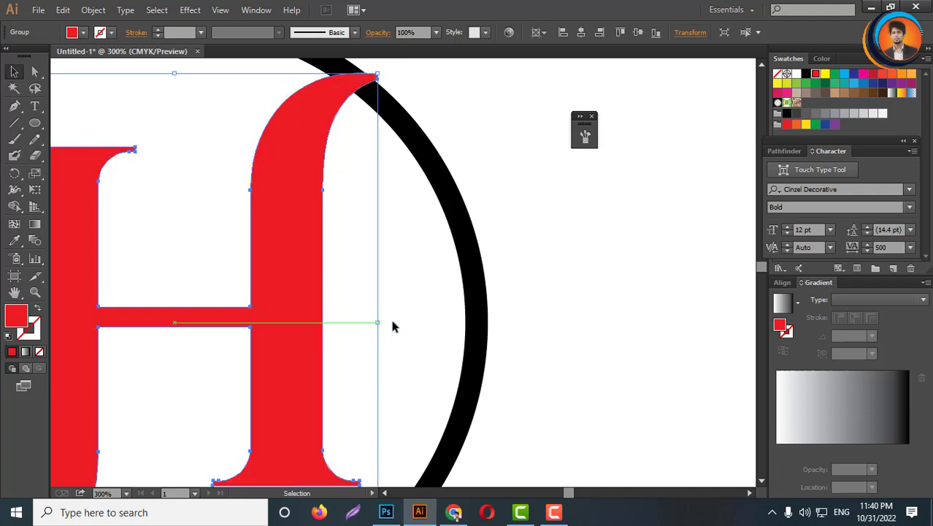
pyautogui.scroll(-3, 415, 279)
pyautogui.click(498, 265)
# - Select the circle and expand its stroke into a filled shape
pyautogui.moveTo(227, 169); pyautogui.dragTo(549, 385)
pyautogui.click(553, 359)
pyautogui.scroll(1, 423, 267)
pyautogui.scroll(1, 422, 270)
pyautogui.click(446, 298)
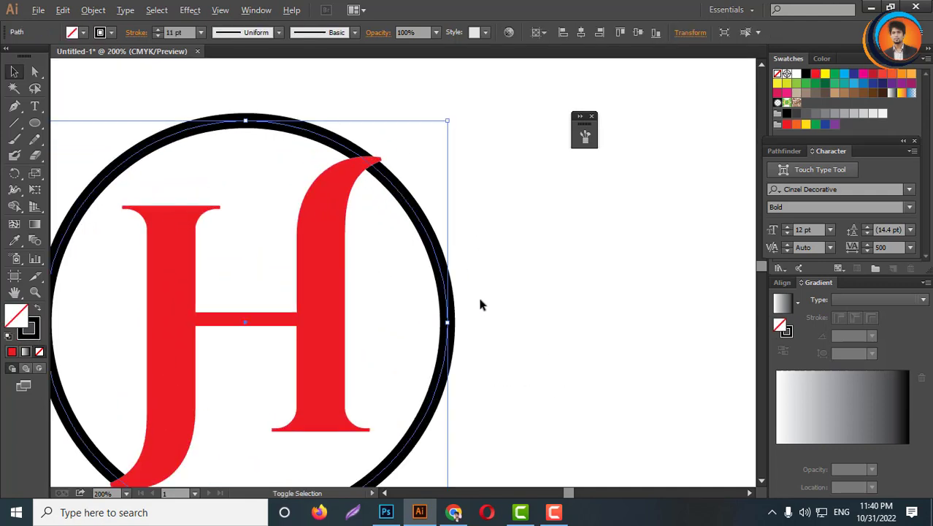
pyautogui.scroll(-2, 452, 314)
pyautogui.scroll(2, 452, 300)
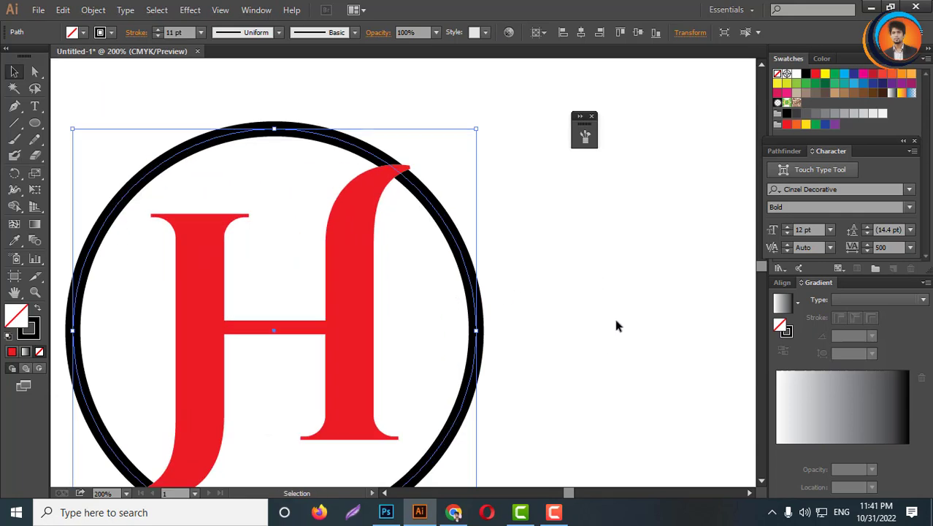
pyautogui.click(95, 10)
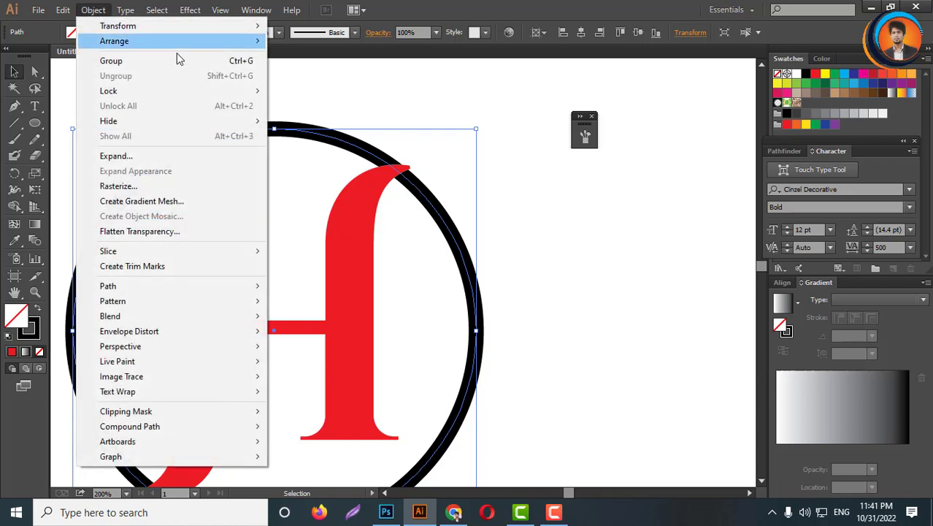
pyautogui.click(117, 156)
pyautogui.click(438, 331)
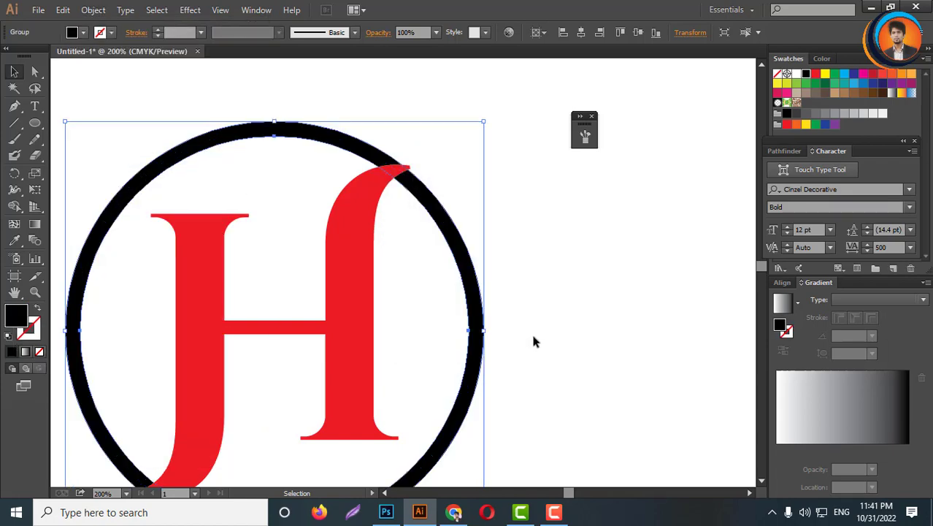
pyautogui.scroll(-3, 471, 267)
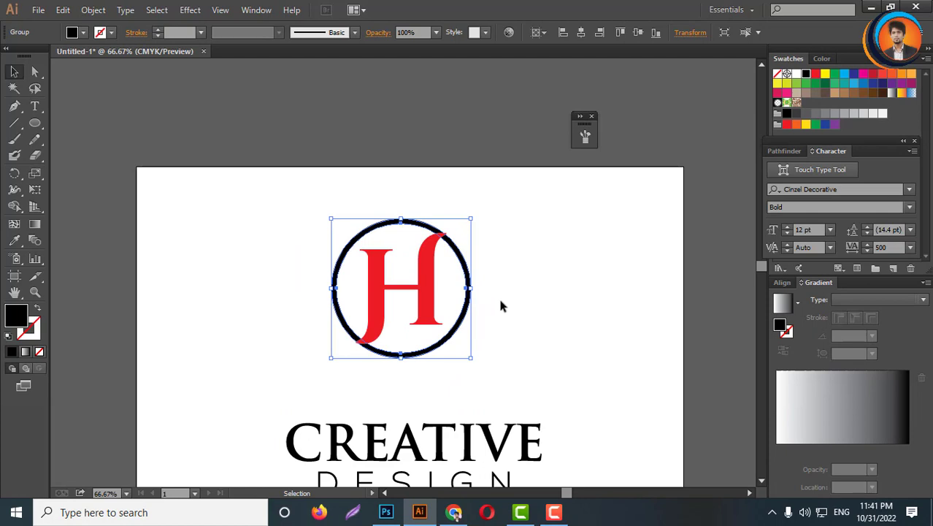
# - Offset the H letter's path outward by 5 px with Miter joins
pyautogui.scroll(2, 430, 277)
pyautogui.click(424, 285)
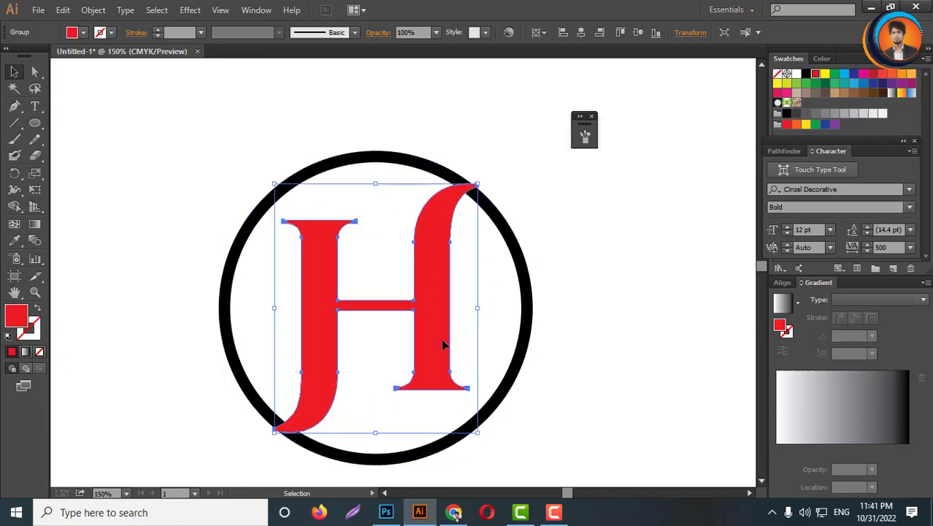
pyautogui.click(94, 9)
pyautogui.moveTo(114, 290)
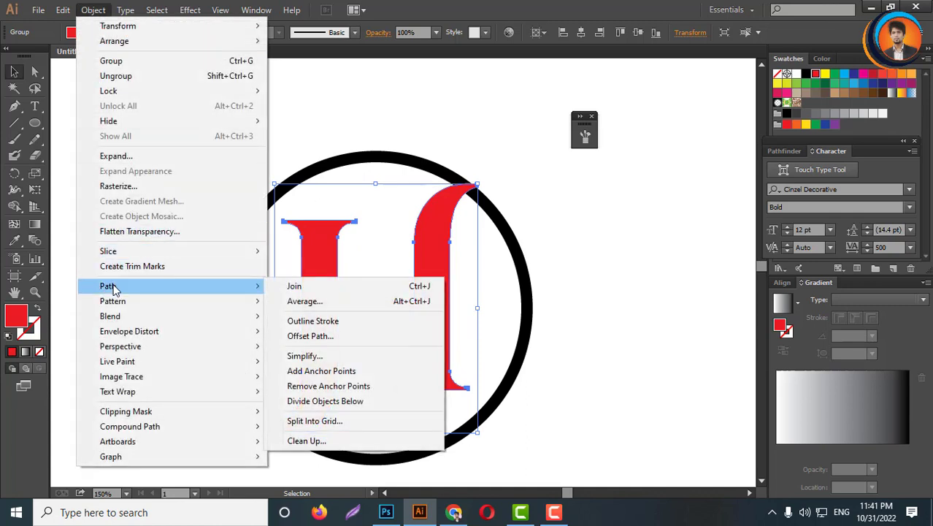
pyautogui.click(311, 335)
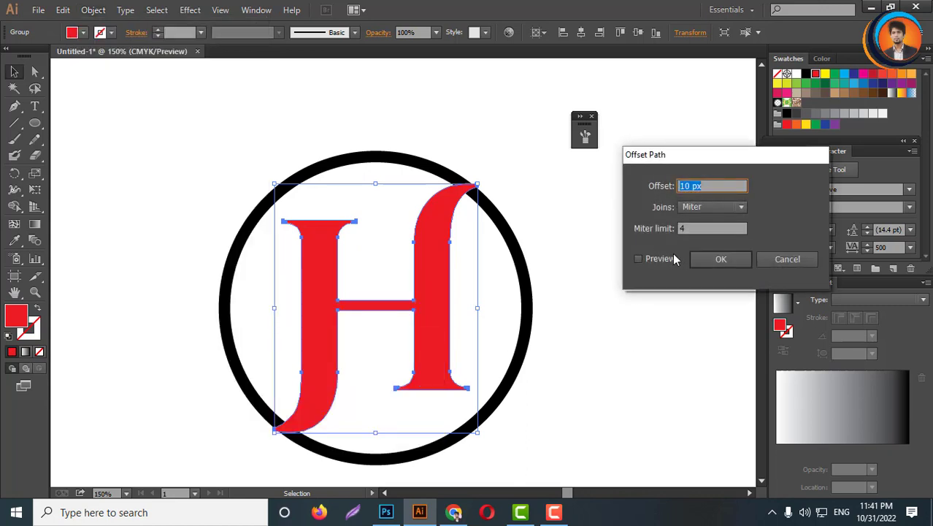
pyautogui.click(640, 260)
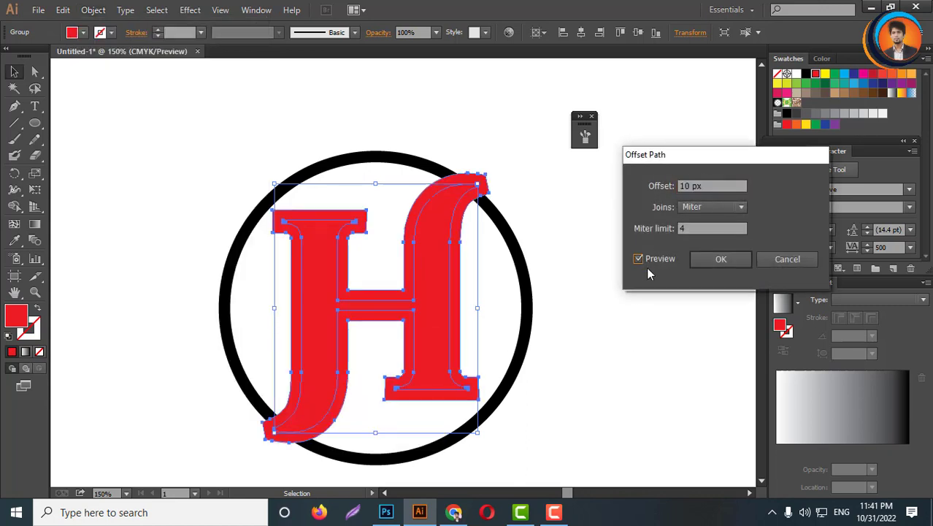
pyautogui.scroll(-5, 713, 186)
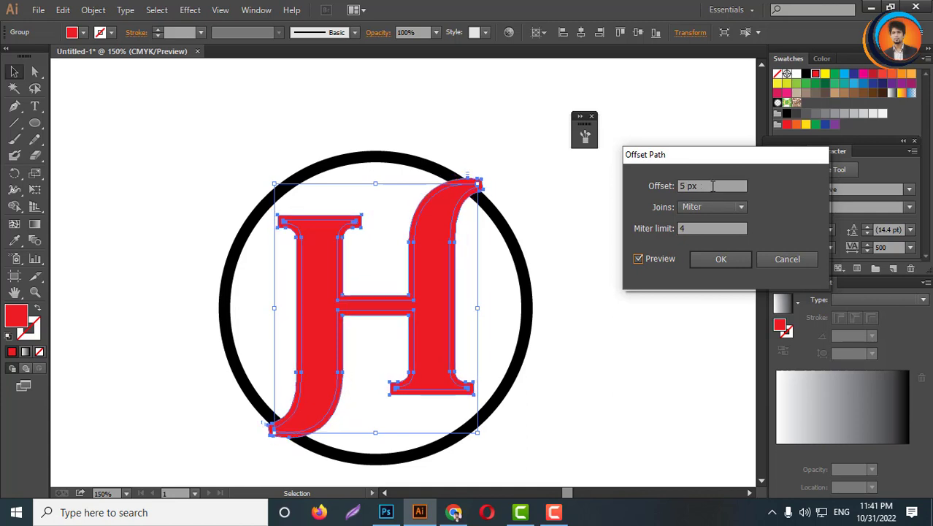
pyautogui.scroll(1, 712, 186)
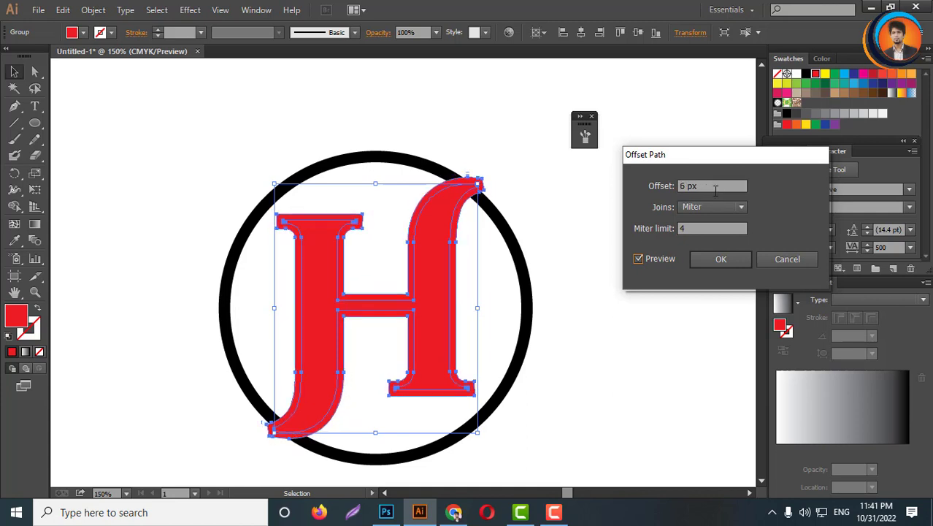
pyautogui.scroll(-1, 714, 186)
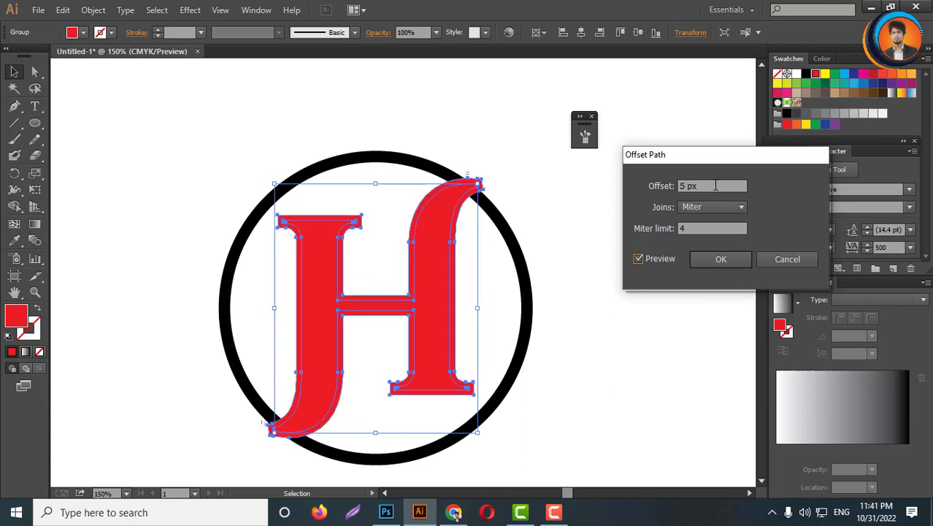
pyautogui.click(720, 261)
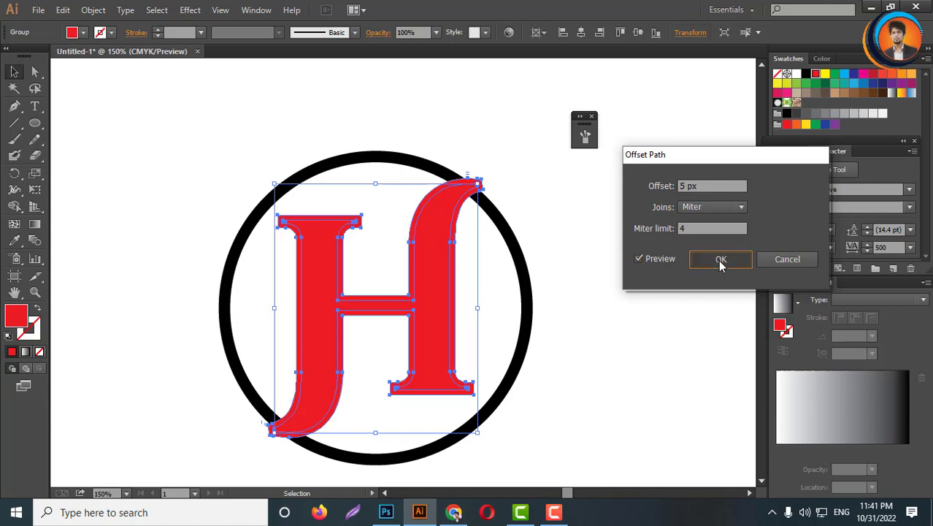
# - Select the H and circle and, with the Shape Builder, remove the thin offset outline regions inside the H
pyautogui.moveTo(498, 129); pyautogui.dragTo(373, 372)
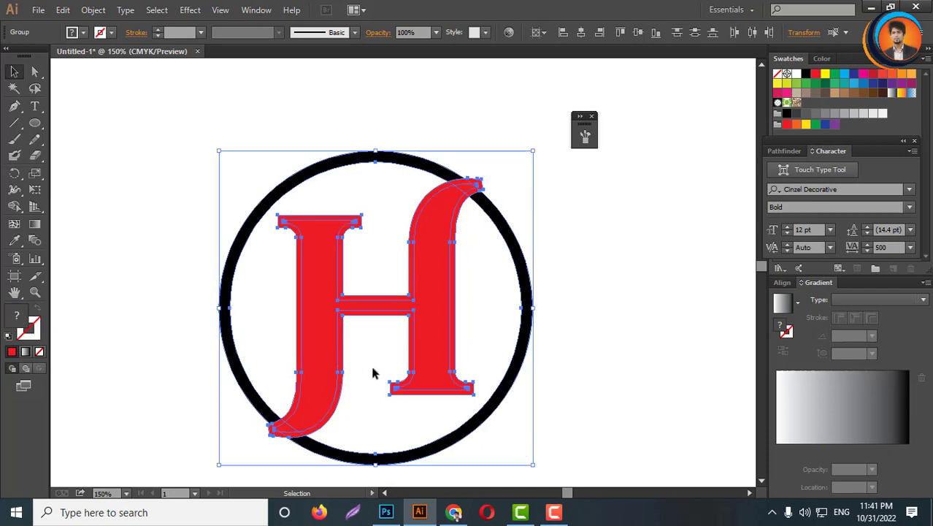
pyautogui.click(15, 209)
pyautogui.scroll(2, 340, 346)
pyautogui.scroll(3, 412, 300)
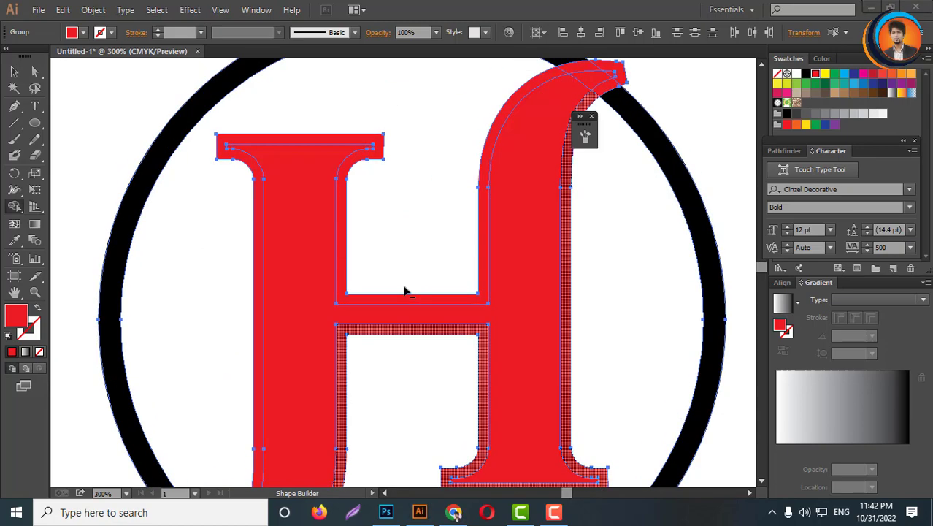
pyautogui.scroll(-2, 406, 290)
pyautogui.scroll(2, 434, 342)
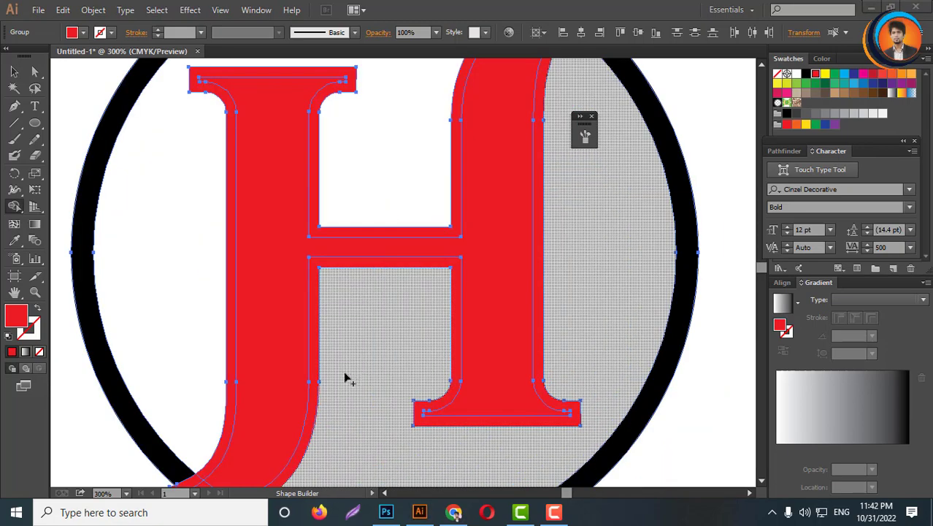
pyautogui.keyDown('alt'); pyautogui.click(315, 313); pyautogui.keyUp('alt')
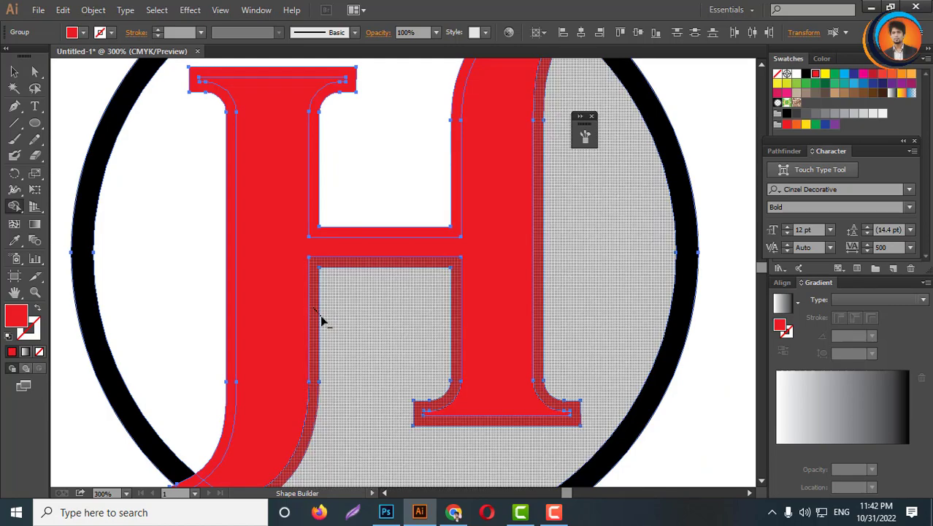
pyautogui.keyDown('alt'); pyautogui.click(318, 231); pyautogui.keyUp('alt')
pyautogui.scroll(2, 372, 254)
pyautogui.scroll(-4, 389, 305)
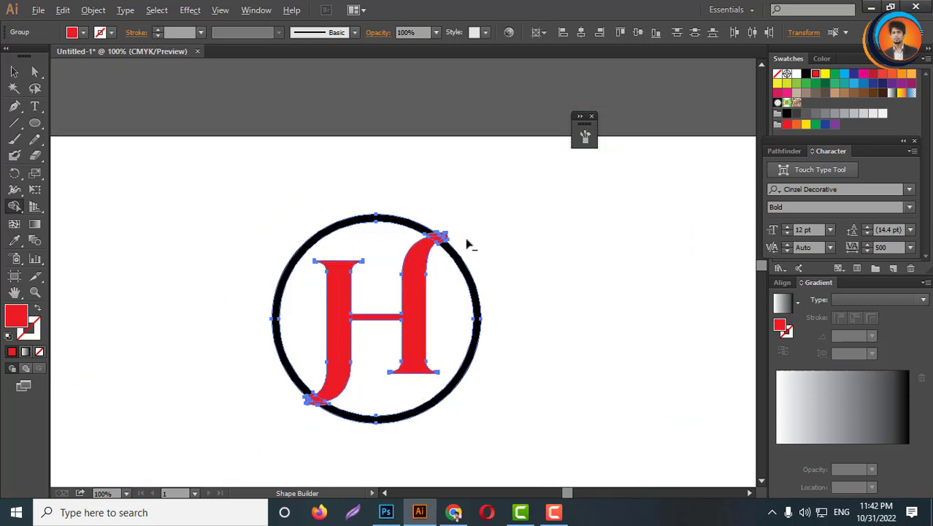
# - Use the Shape Builder to cut the circle ring away where the H's top right serif crosses it
pyautogui.scroll(8, 467, 244)
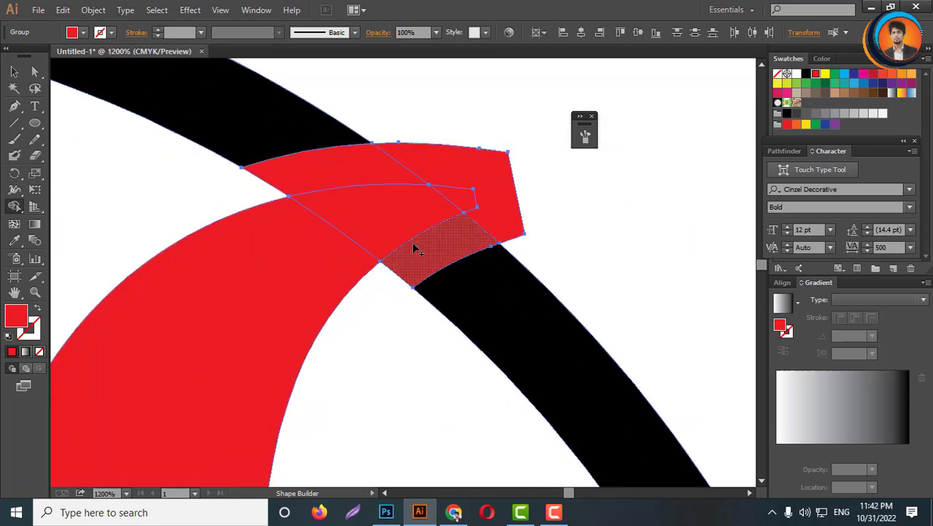
pyautogui.keyDown('alt'); pyautogui.click(489, 215); pyautogui.keyUp('alt')
pyautogui.keyDown('alt'); pyautogui.click(468, 240); pyautogui.keyUp('alt')
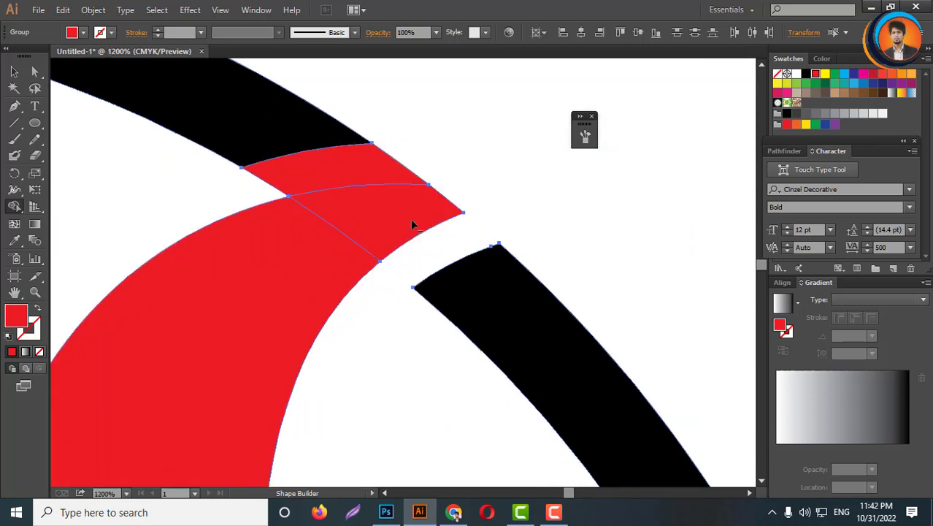
pyautogui.keyDown('alt'); pyautogui.click(350, 183); pyautogui.keyUp('alt')
pyautogui.scroll(-3, 467, 193)
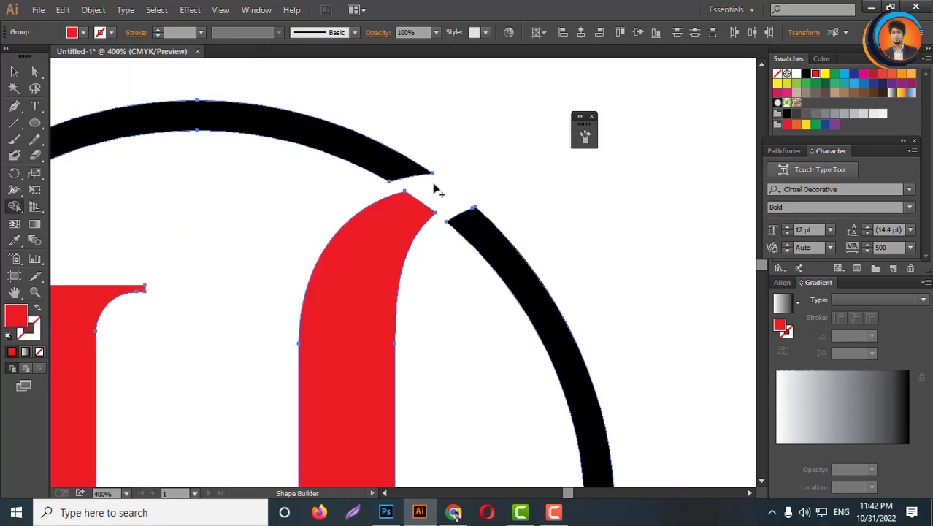
pyautogui.scroll(3, 431, 190)
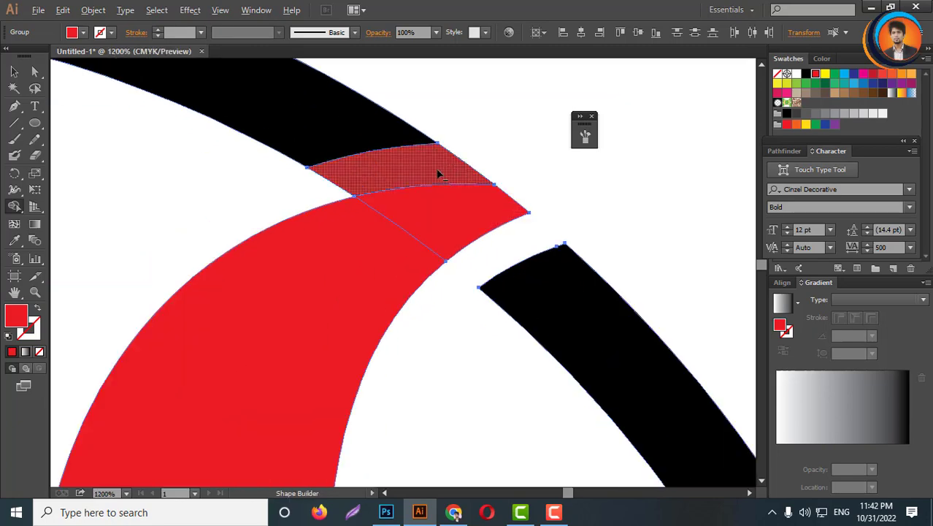
pyautogui.keyDown('alt'); pyautogui.click(438, 173); pyautogui.keyUp('alt')
pyautogui.scroll(-5, 458, 213)
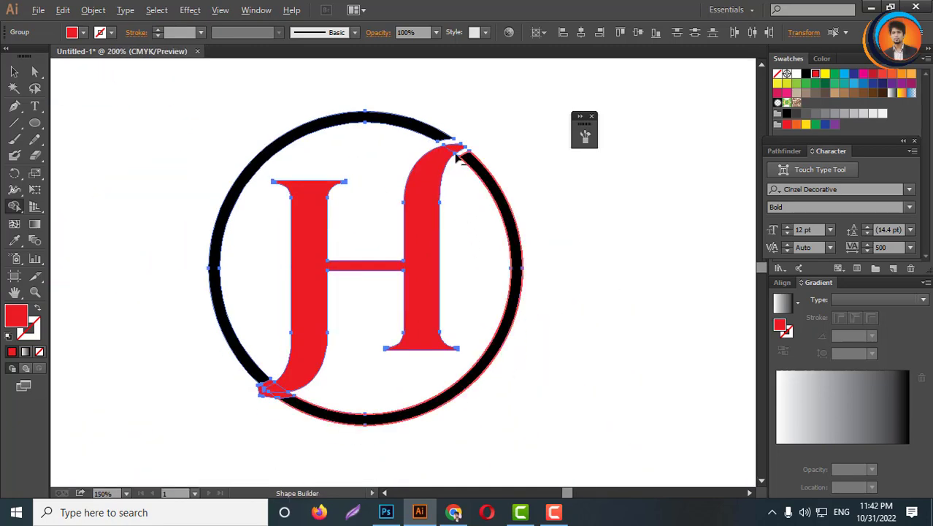
# - Use the Shape Builder to cut the circle ring away around the H's bottom left serif
pyautogui.scroll(3, 457, 157)
pyautogui.scroll(-5, 428, 174)
pyautogui.scroll(3, 314, 269)
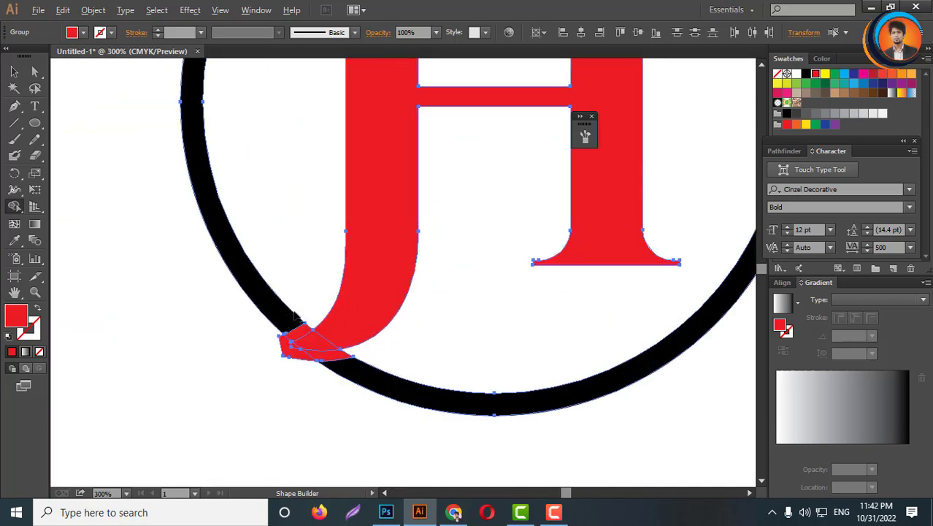
pyautogui.scroll(3, 296, 315)
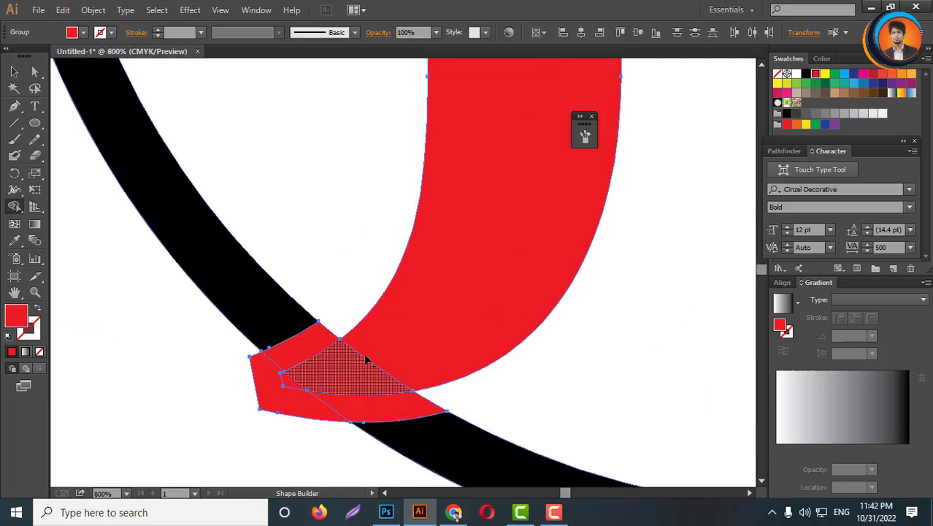
pyautogui.keyDown('alt'); pyautogui.click(299, 414); pyautogui.keyUp('alt')
pyautogui.keyDown('alt'); pyautogui.click(308, 340); pyautogui.keyUp('alt')
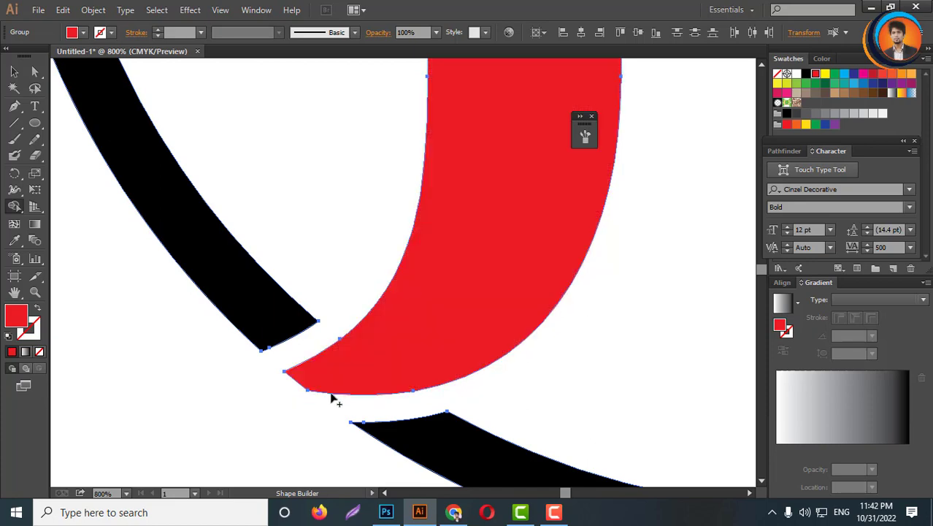
pyautogui.scroll(-8, 332, 398)
# - Select the whole emblem and fill it with the red swatch
pyautogui.click(14, 71)
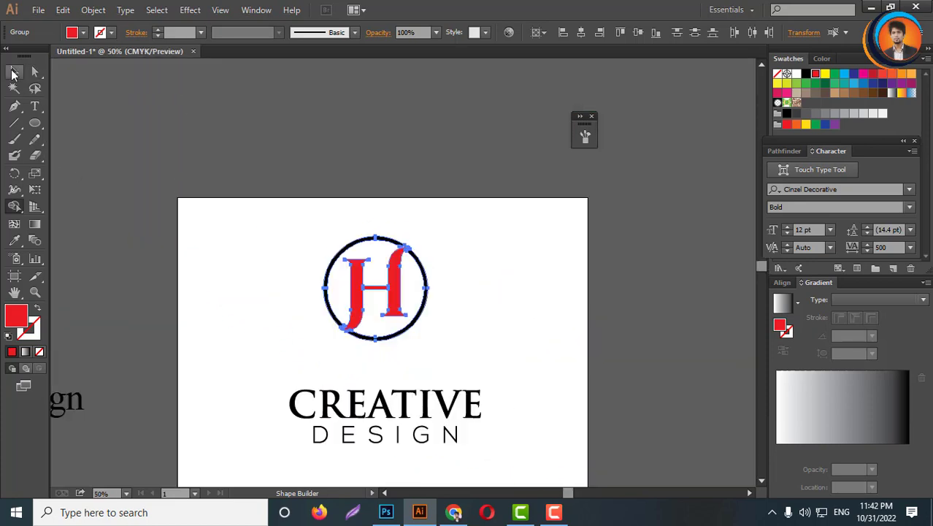
pyautogui.moveTo(264, 211); pyautogui.dragTo(517, 358)
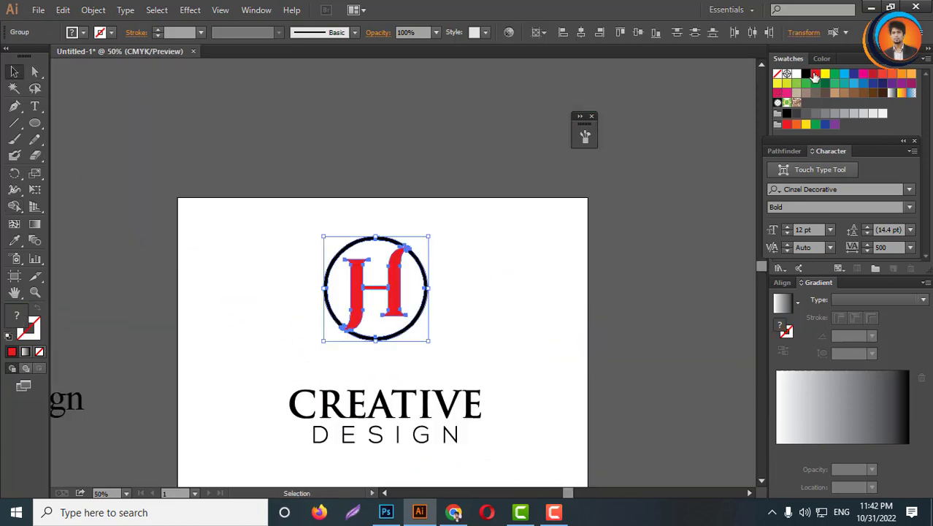
pyautogui.click(815, 74)
pyautogui.click(559, 268)
pyautogui.scroll(4, 309, 344)
pyautogui.scroll(-3, 369, 392)
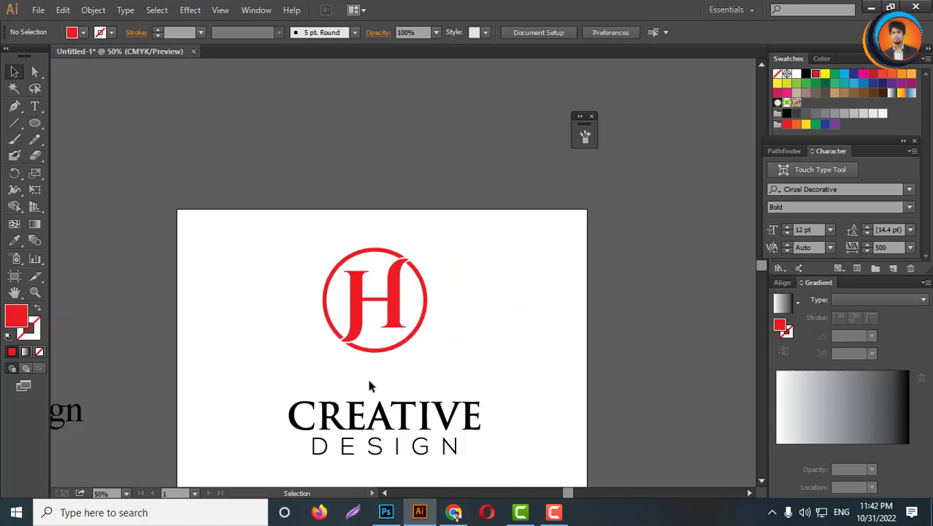
# - Recolour only the H letter with the cyan swatch
pyautogui.scroll(2, 438, 368)
pyautogui.scroll(1, 322, 162)
pyautogui.moveTo(167, 134); pyautogui.dragTo(572, 427)
pyautogui.click(603, 434)
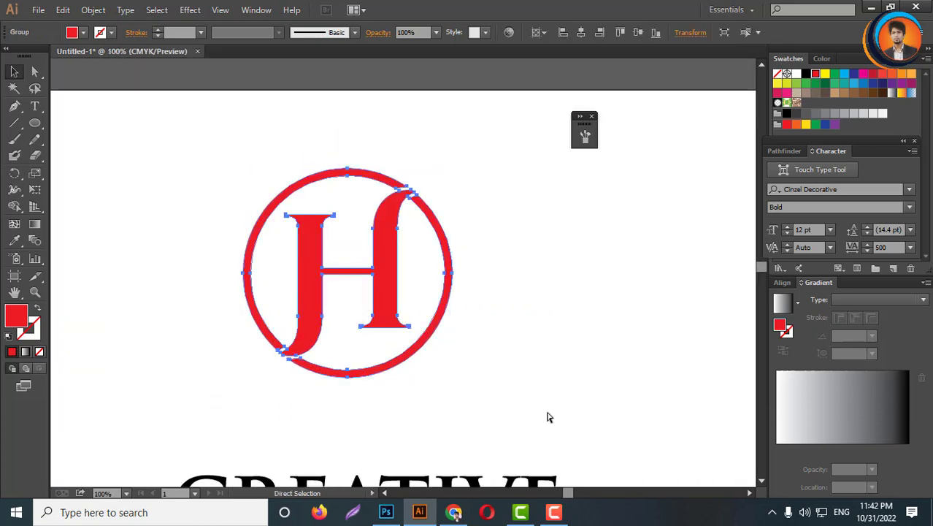
pyautogui.scroll(-1, 493, 349)
pyautogui.click(34, 71)
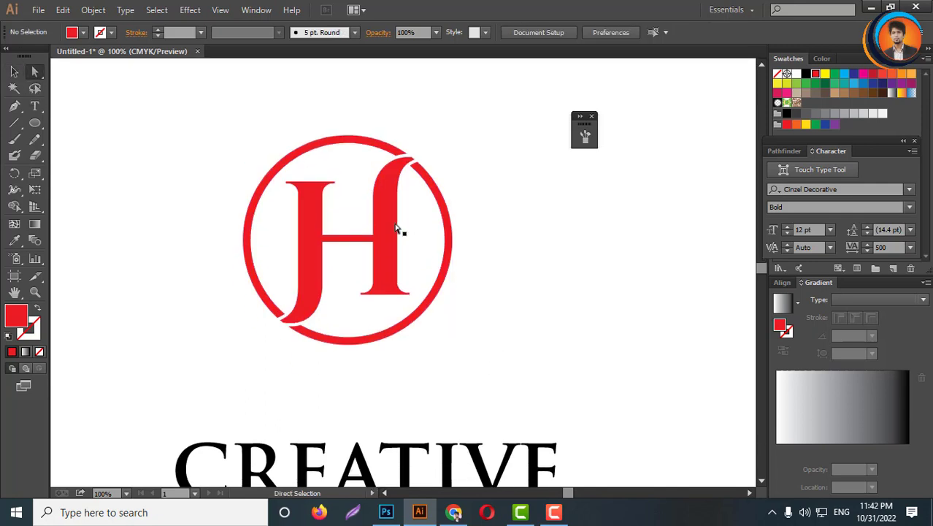
pyautogui.click(385, 229)
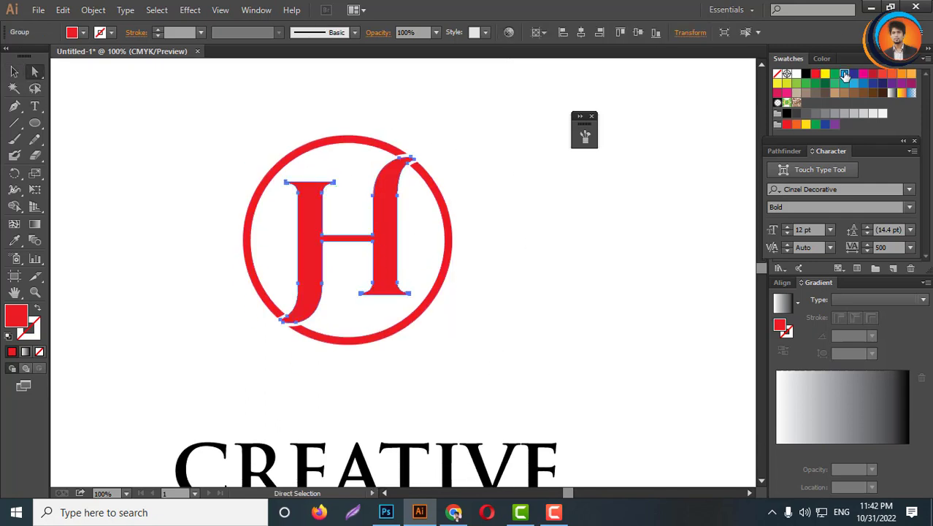
pyautogui.click(844, 75)
pyautogui.click(504, 182)
# - Colour the CREATIVE text with the same cyan swatch
pyautogui.scroll(-3, 379, 210)
pyautogui.scroll(3, 327, 264)
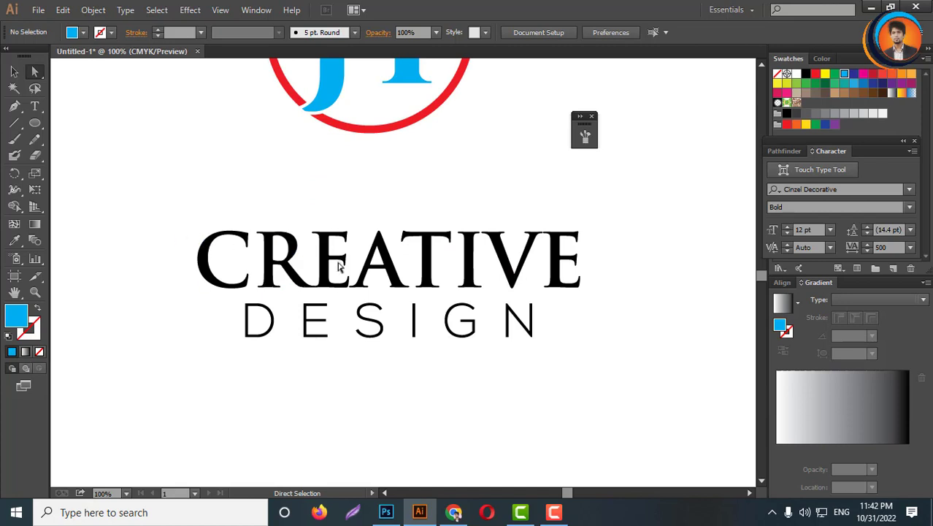
pyautogui.moveTo(161, 218); pyautogui.dragTo(641, 273)
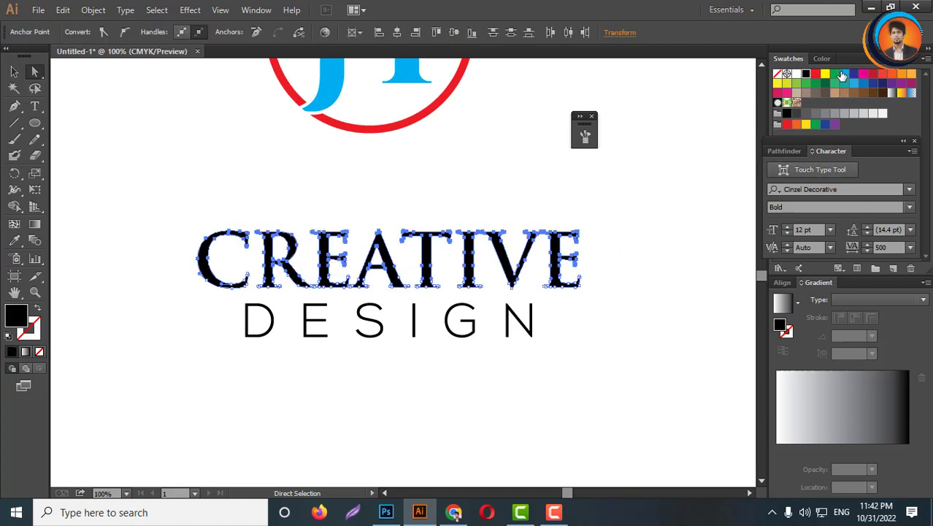
pyautogui.click(842, 75)
pyautogui.click(438, 230)
# - Colour the circle ring and the DESIGN text with a grey swatch
pyautogui.scroll(2, 460, 219)
pyautogui.moveTo(471, 200); pyautogui.dragTo(298, 119)
pyautogui.moveTo(593, 419); pyautogui.dragTo(213, 350)
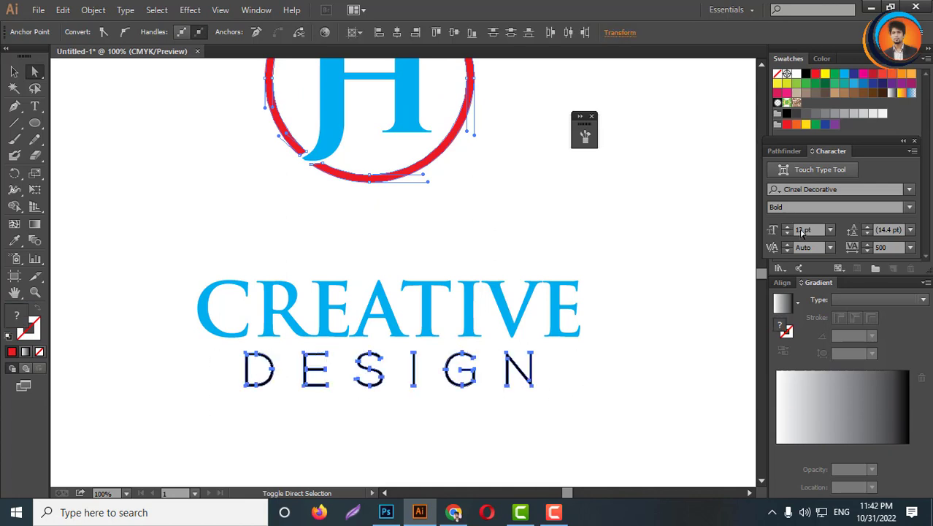
pyautogui.click(827, 115)
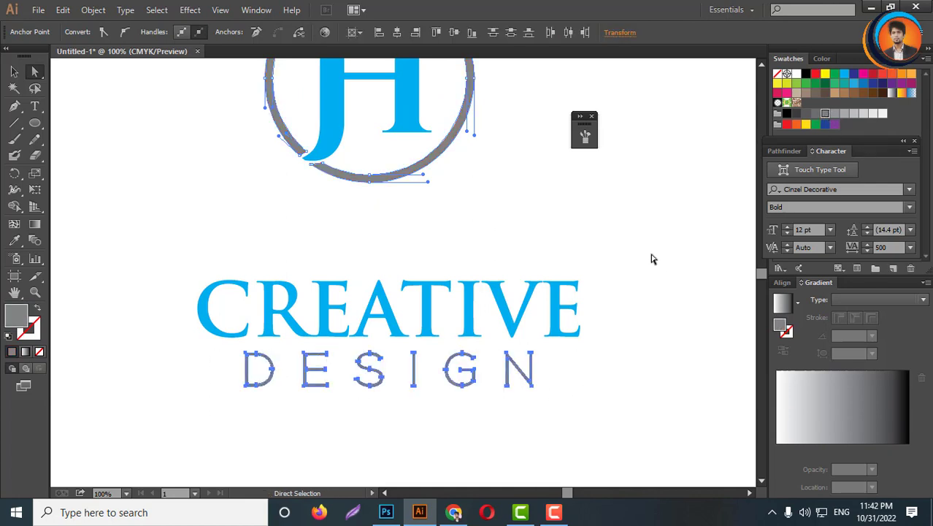
pyautogui.click(508, 277)
# - Group the H and circle and move the emblem down closer to the CREATIVE DESIGN text
pyautogui.hotkey('ctrl', '-')
pyautogui.hotkey('ctrl', '-')
pyautogui.hotkey('ctrl', '-')
pyautogui.click(14, 70)
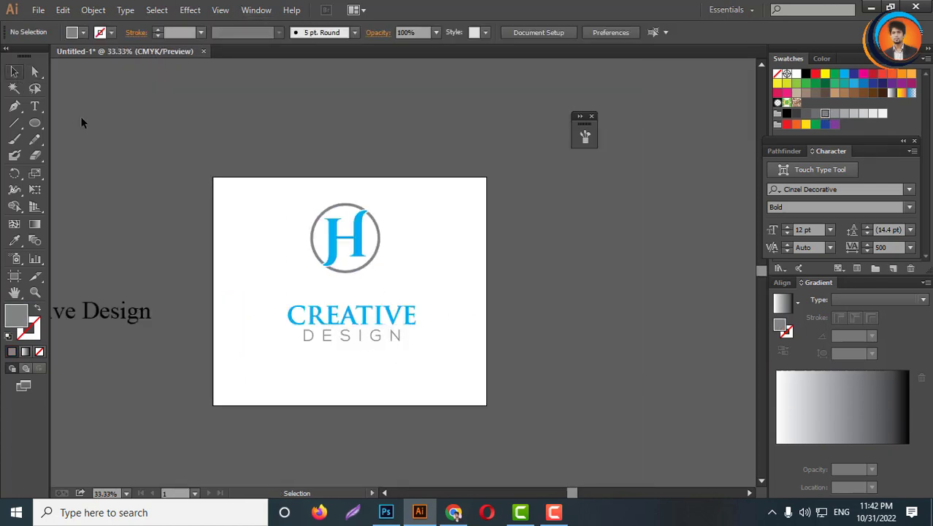
pyautogui.scroll(2, 277, 329)
pyautogui.scroll(2, 398, 288)
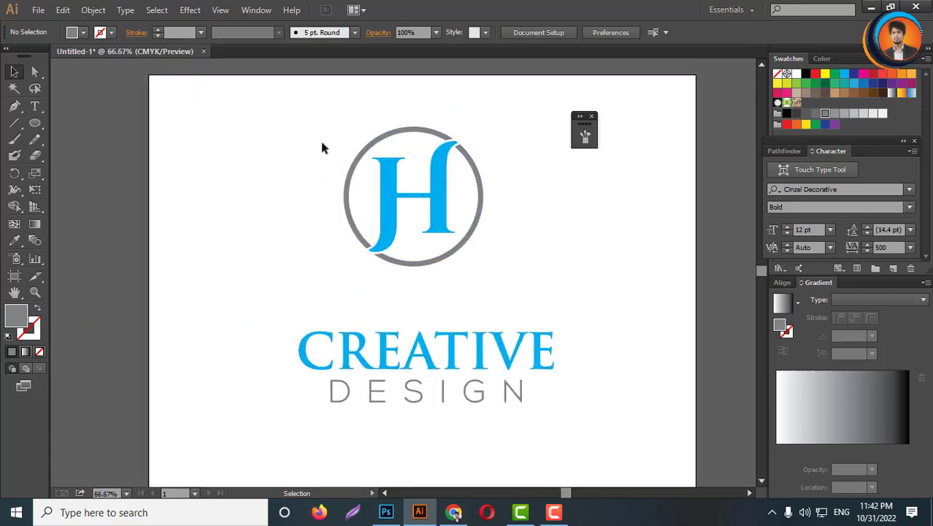
pyautogui.moveTo(280, 124); pyautogui.dragTo(521, 274)
pyautogui.rightClick(457, 215)
pyautogui.click(498, 294)
pyautogui.click(395, 288)
pyautogui.moveTo(444, 223); pyautogui.dragTo(464, 274)
pyautogui.click(537, 279)
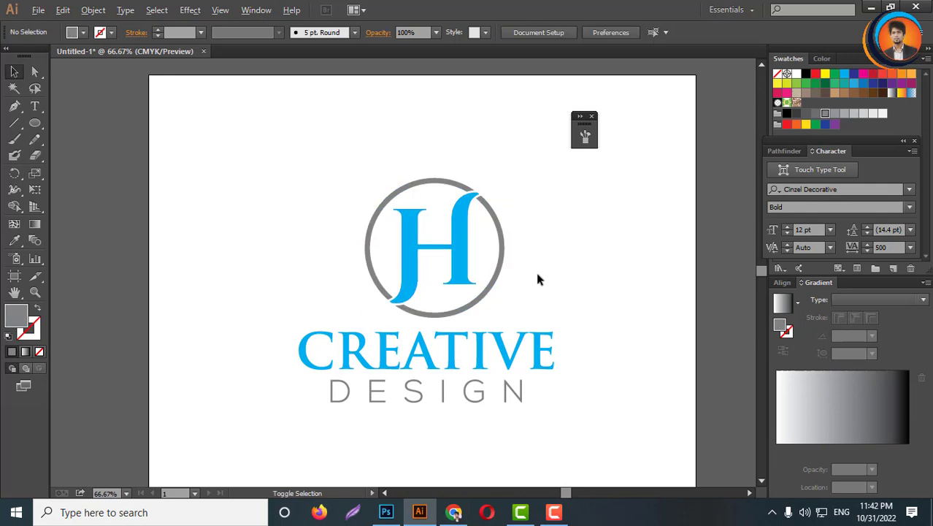
# - Select all logo parts and align them on their horizontal centres
pyautogui.scroll(-2, 536, 279)
pyautogui.moveTo(586, 235); pyautogui.dragTo(347, 394)
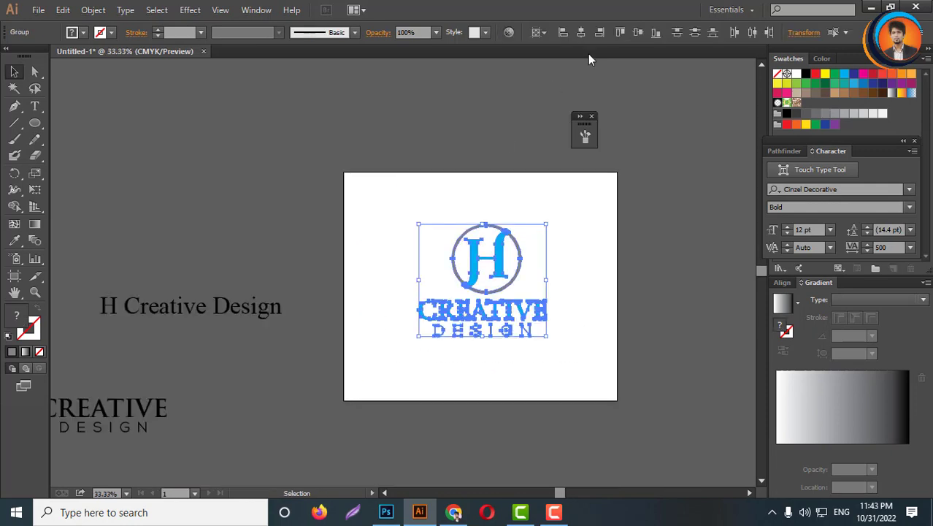
pyautogui.click(582, 33)
pyautogui.click(554, 299)
pyautogui.scroll(2, 545, 308)
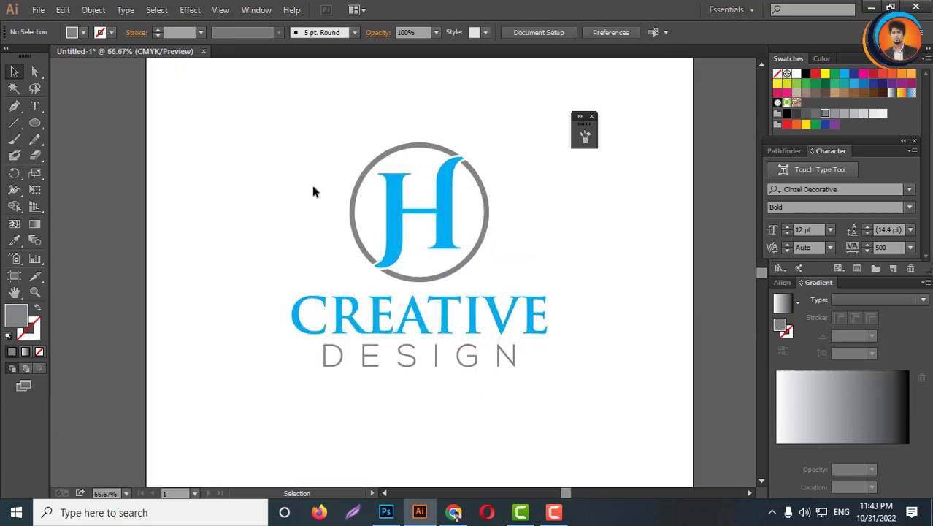
# - Group the entire logo, emblem and CREATIVE DESIGN text together
pyautogui.moveTo(243, 165); pyautogui.dragTo(568, 403)
pyautogui.rightClick(474, 262)
pyautogui.click(511, 323)
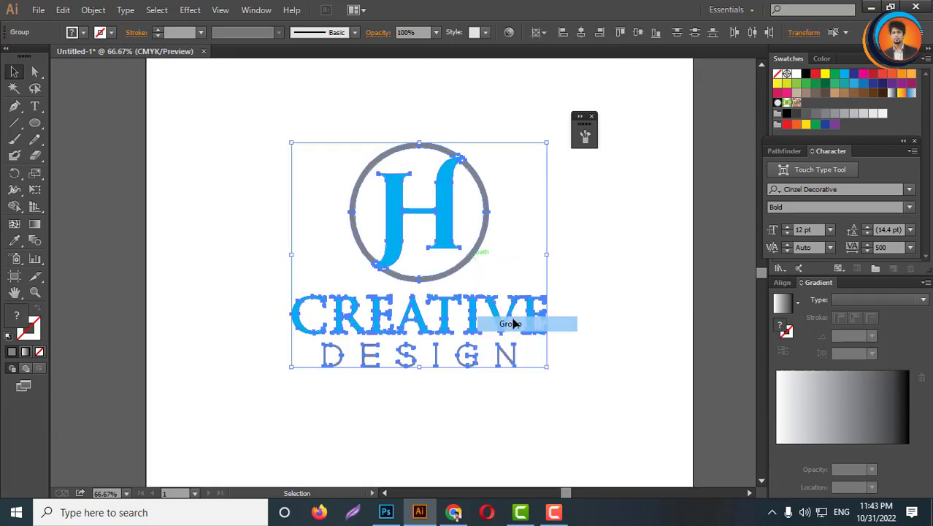
# - Nudge the grouped logo and align it to the centre of the artboard
pyautogui.scroll(-2, 529, 327)
pyautogui.moveTo(517, 329); pyautogui.dragTo(545, 352)
pyautogui.click(638, 32)
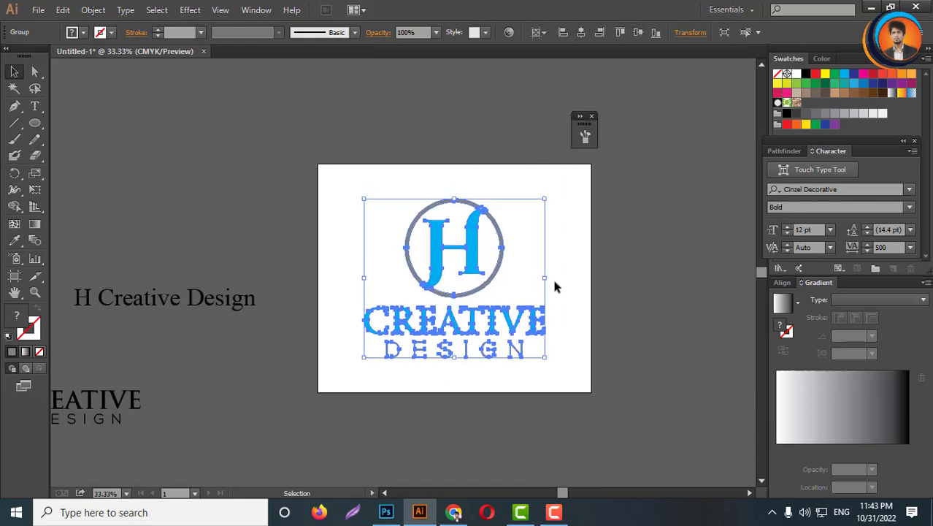
pyautogui.scroll(2, 481, 276)
pyautogui.click(589, 264)
pyautogui.scroll(-2, 430, 294)
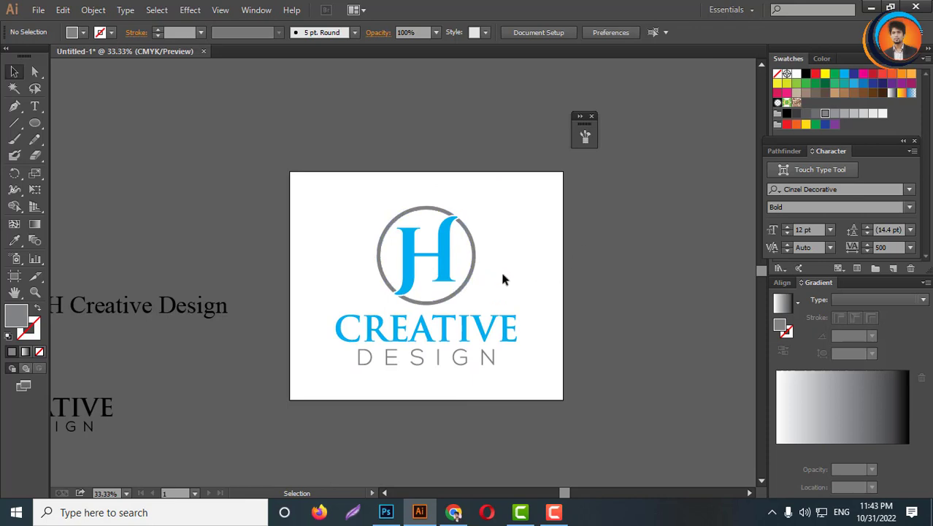
pyautogui.scroll(2, 456, 295)
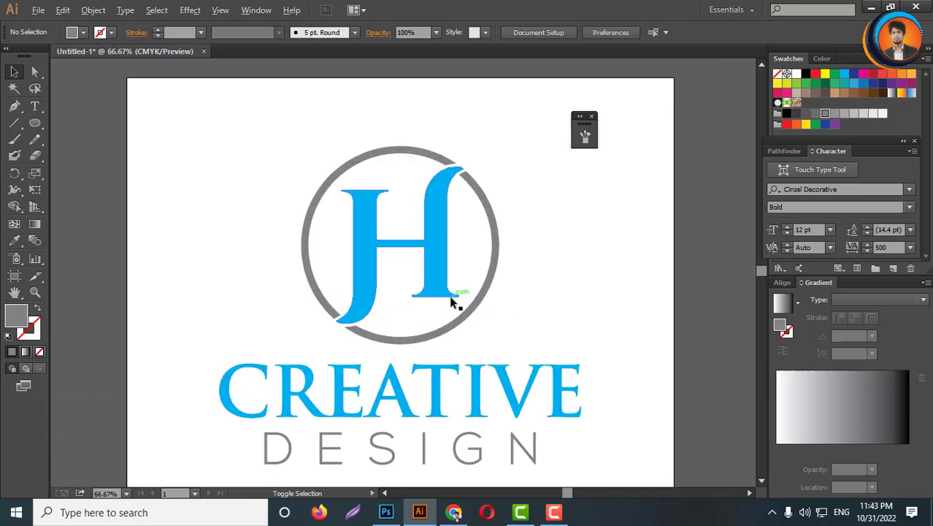
pyautogui.click(452, 294)
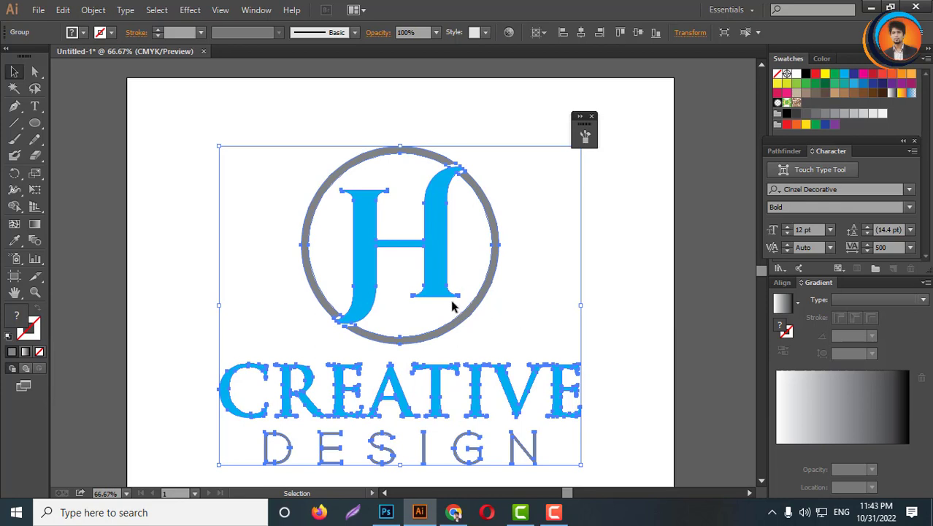
pyautogui.click(387, 514)
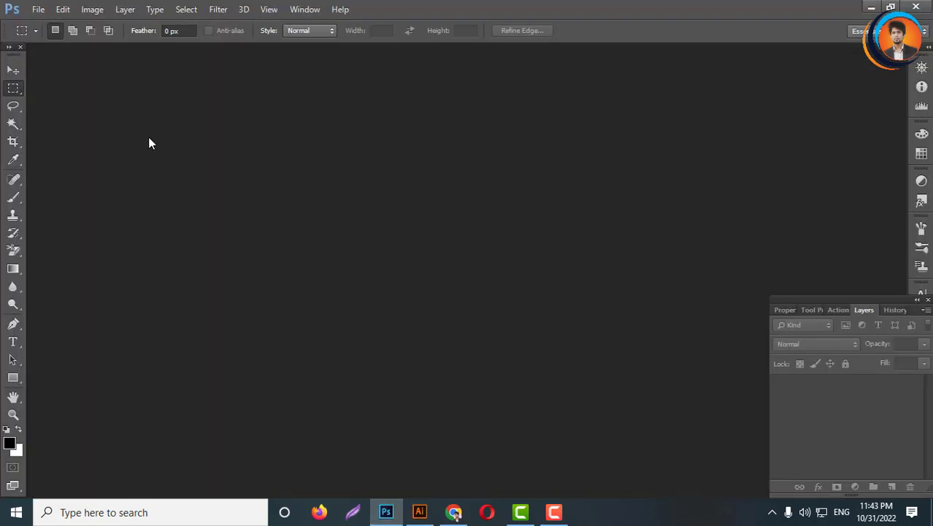
pyautogui.click(871, 6)
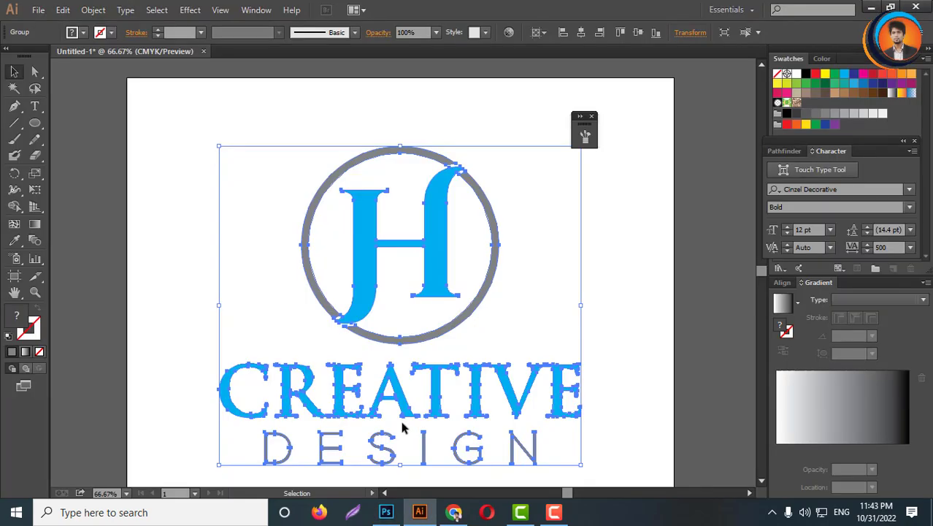
pyautogui.click(386, 513)
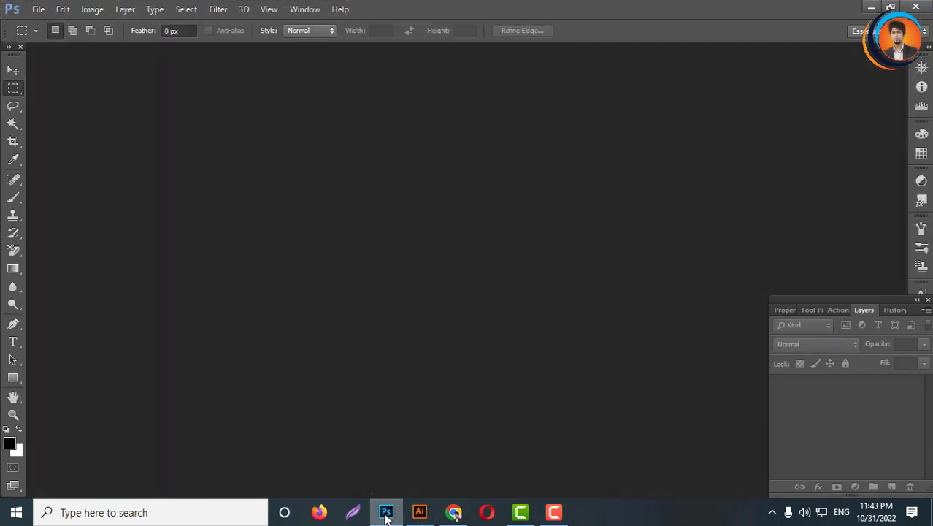
pyautogui.click(871, 6)
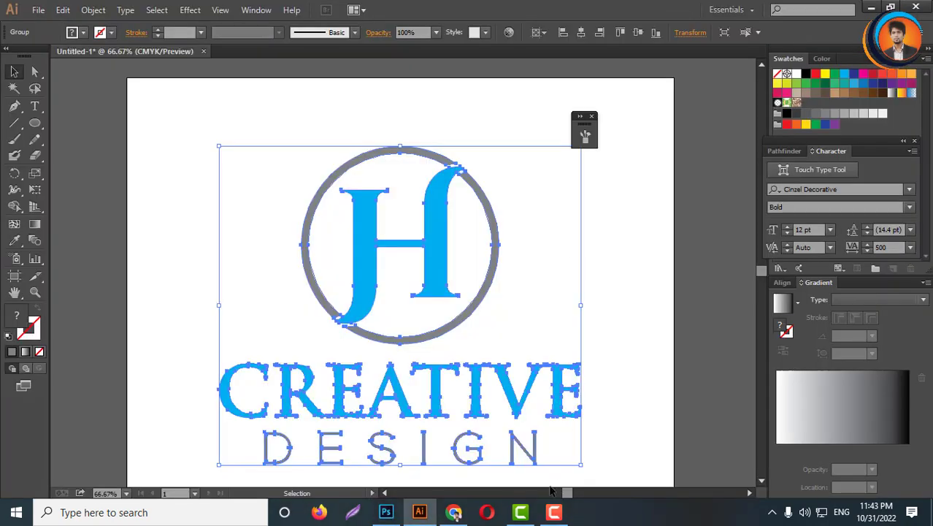
pyautogui.click(478, 274)
pyautogui.scroll(-2, 448, 254)
pyautogui.scroll(-1, 448, 255)
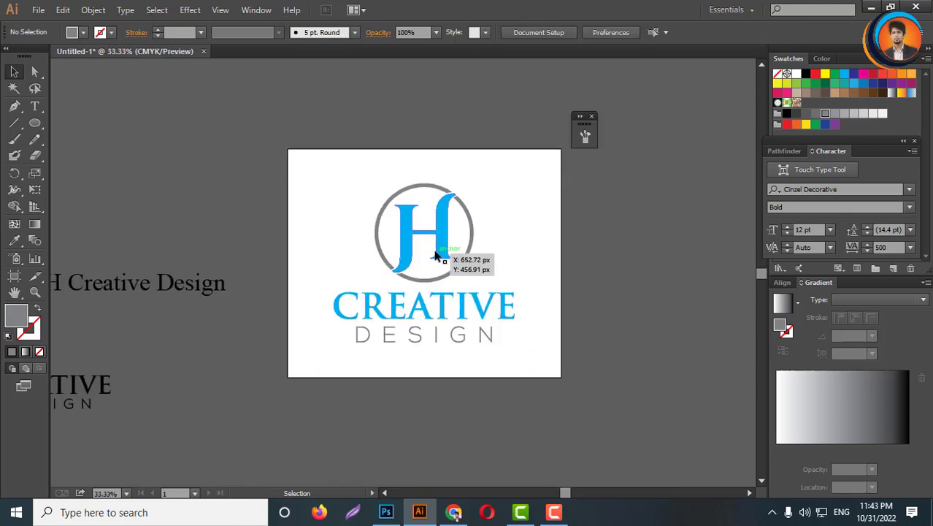
# - Delete the selected logo artwork and undo the deletion
pyautogui.click(437, 253)
pyautogui.scroll(2, 440, 262)
pyautogui.press('a')
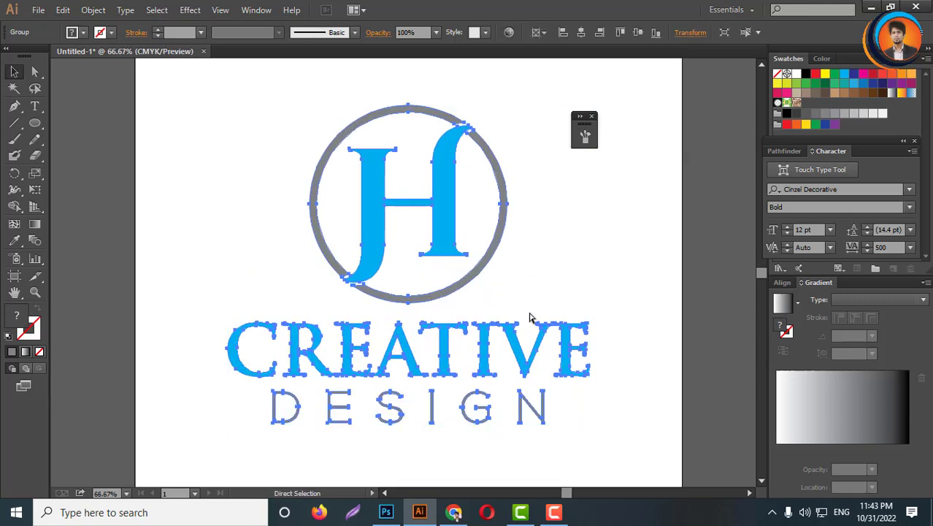
pyautogui.press('Delete')
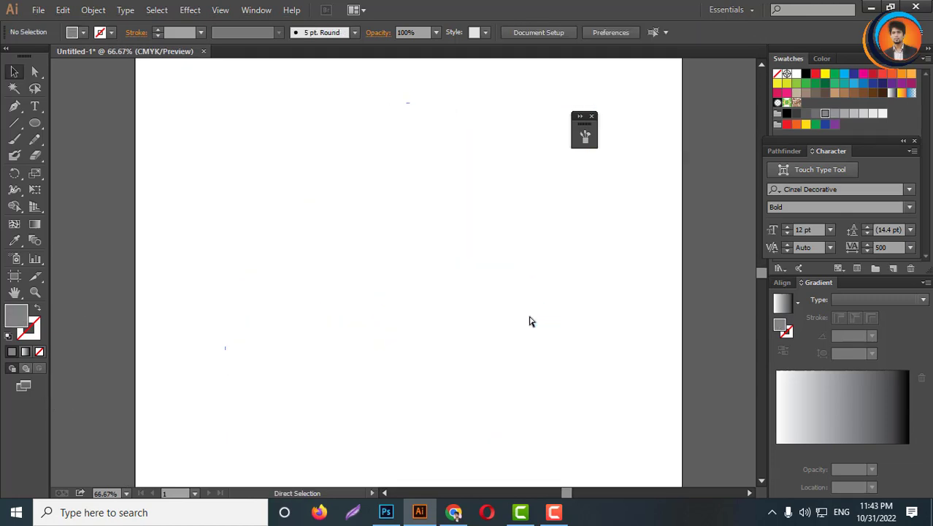
pyautogui.hotkey('ctrl', 'z')
pyautogui.press('v')
pyautogui.click(461, 440)
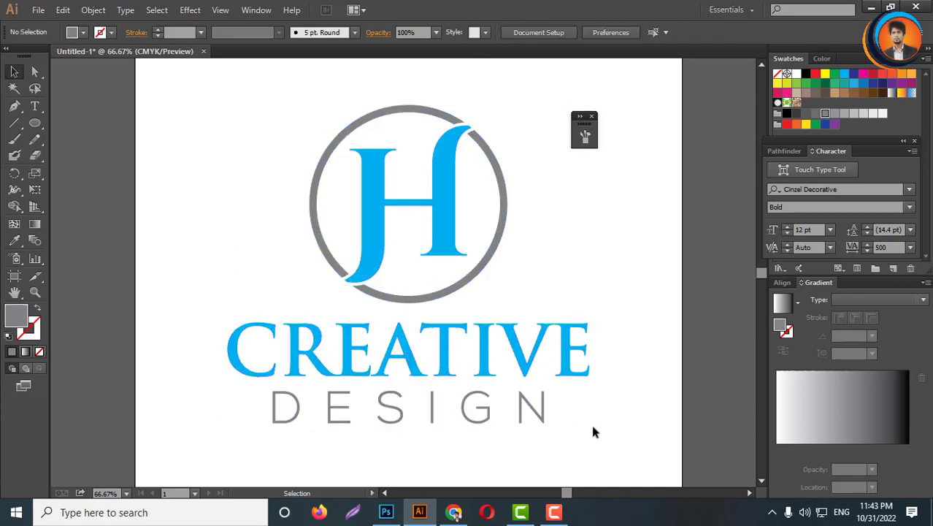
# - Switch to Photoshop and open the 'lt b sollution' mockup PSD from the Mockup File › New folder (3) folder
pyautogui.click(386, 512)
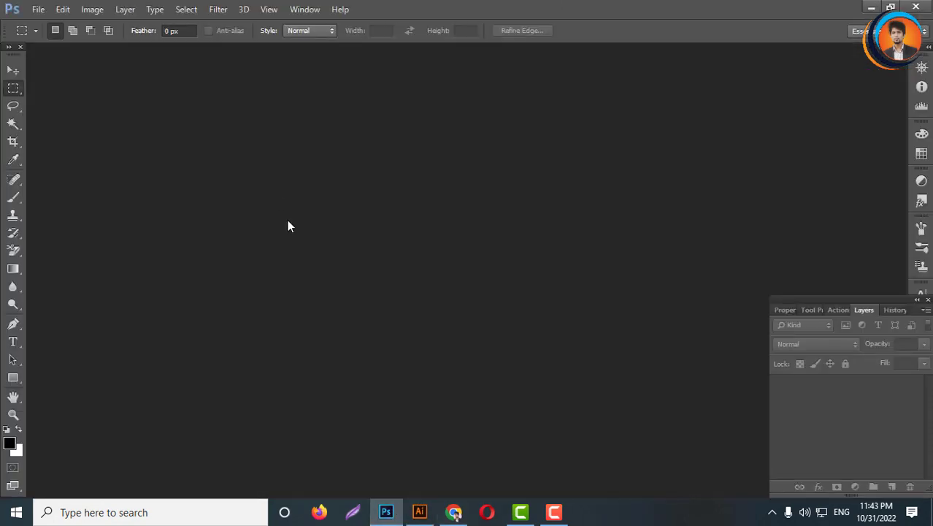
pyautogui.click(40, 12)
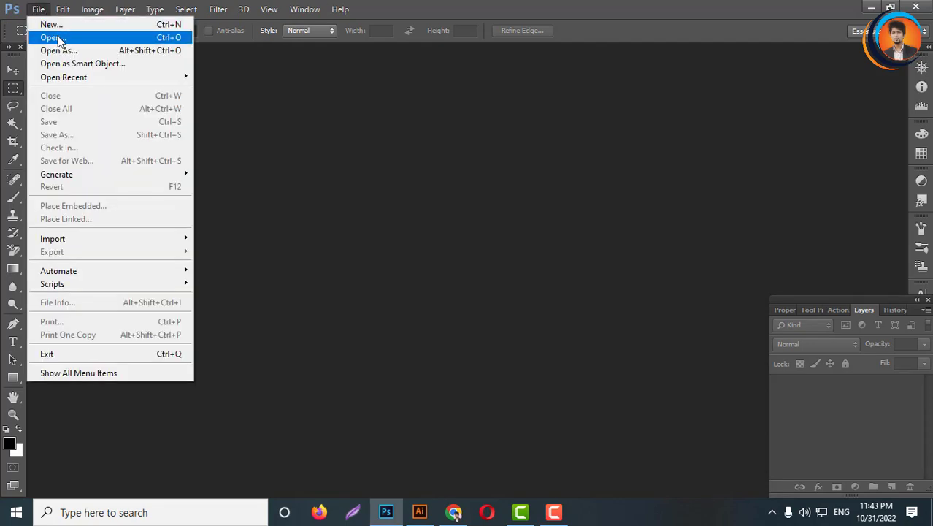
pyautogui.click(59, 38)
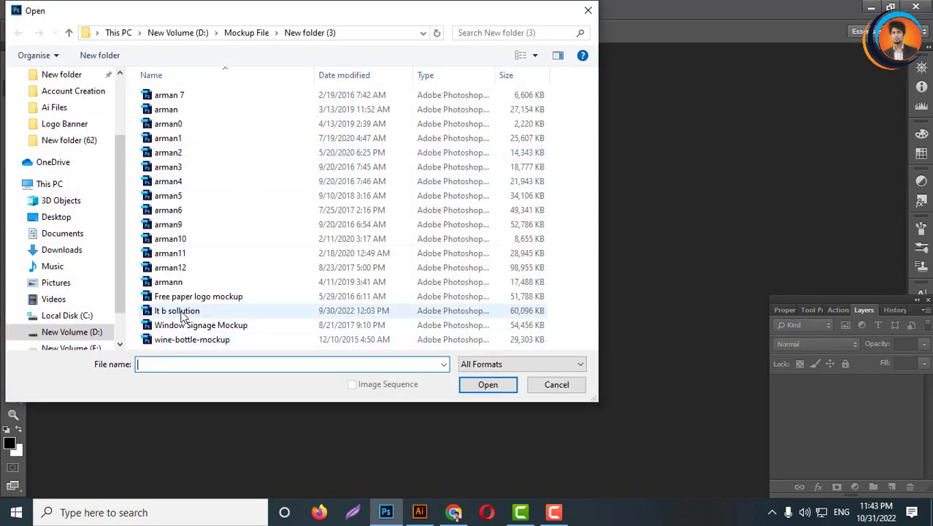
pyautogui.click(245, 34)
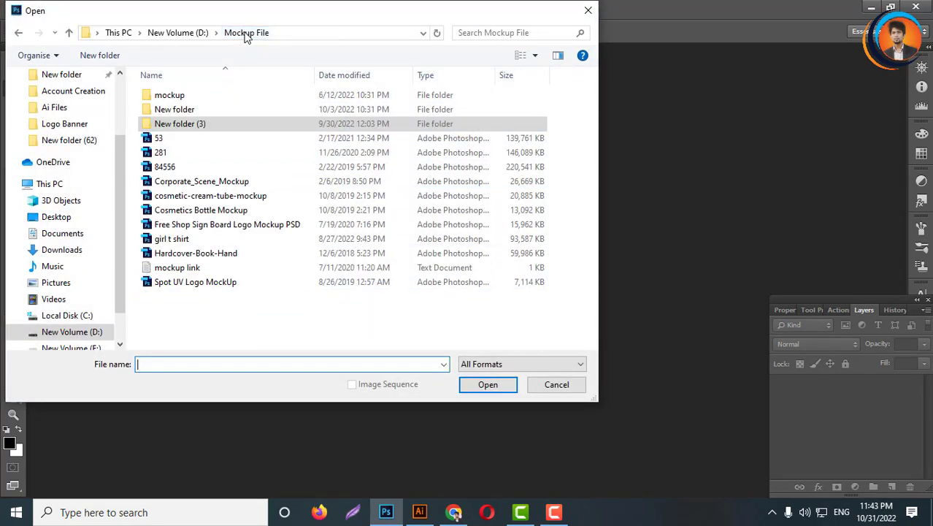
pyautogui.doubleClick(187, 109)
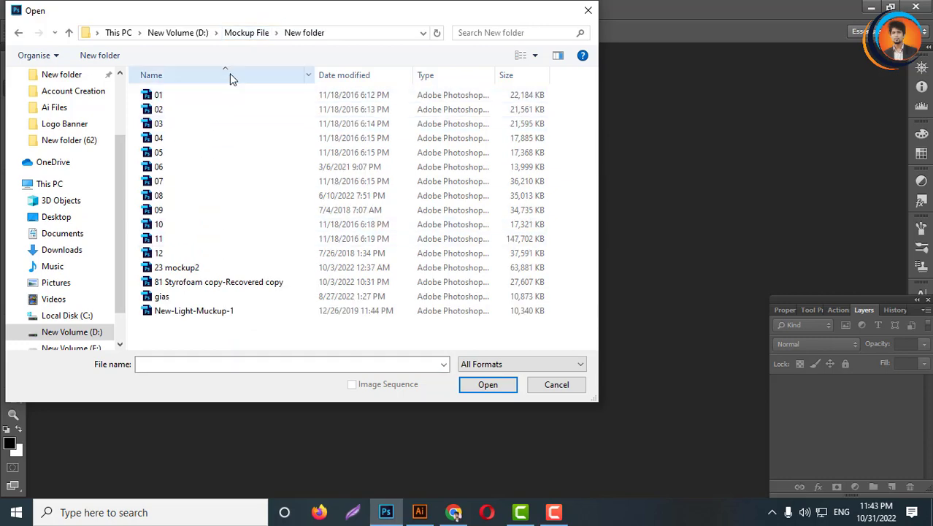
pyautogui.click(246, 33)
pyautogui.doubleClick(168, 96)
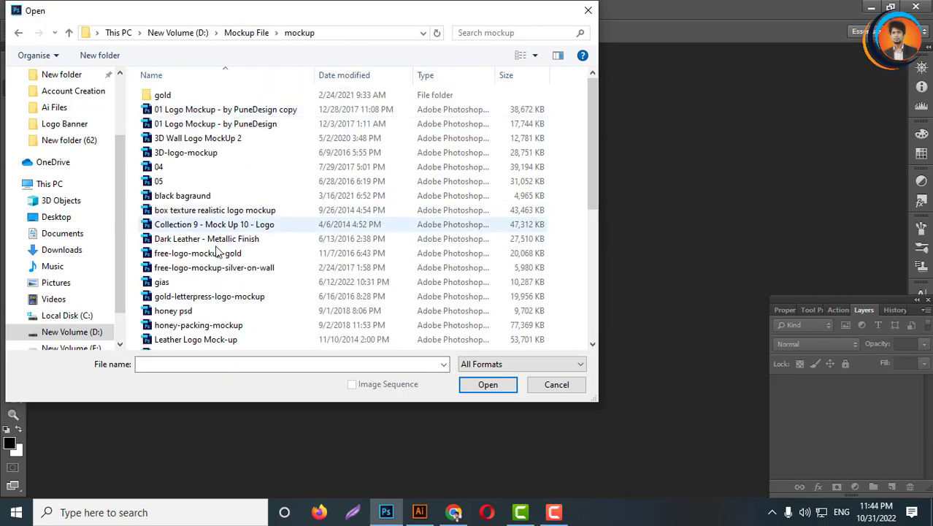
pyautogui.scroll(-3, 204, 299)
pyautogui.scroll(3, 206, 292)
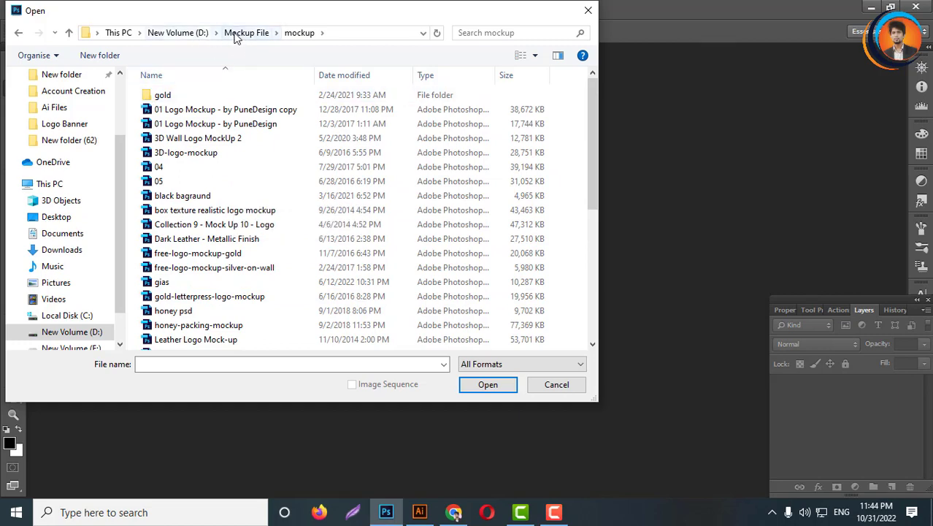
pyautogui.click(241, 33)
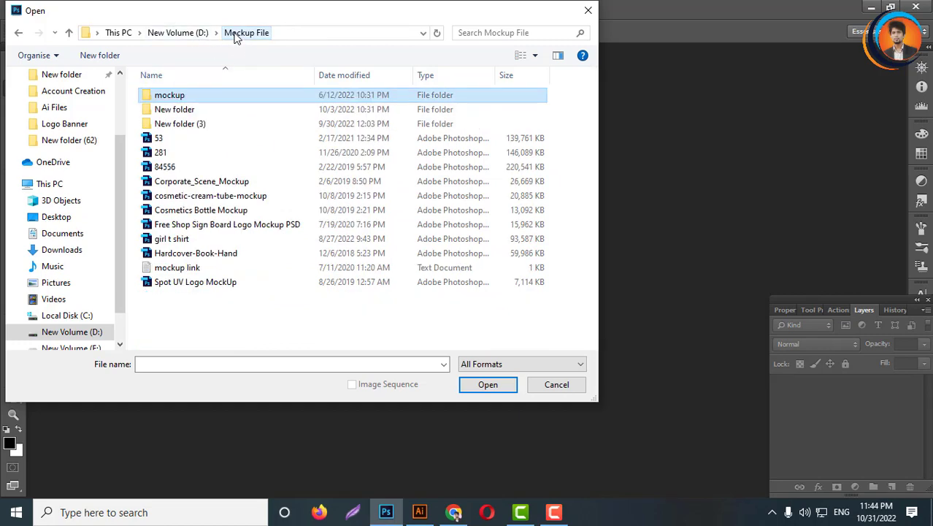
pyautogui.doubleClick(184, 123)
pyautogui.click(187, 312)
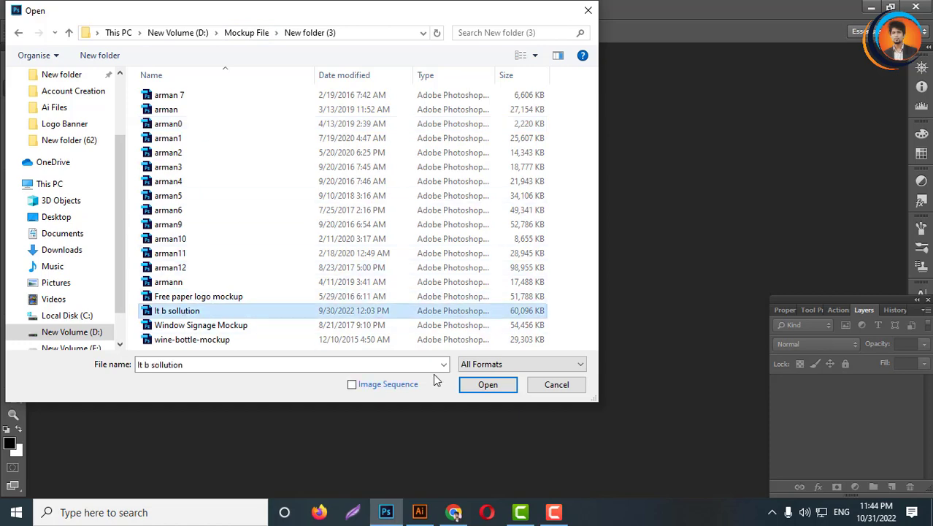
pyautogui.click(487, 384)
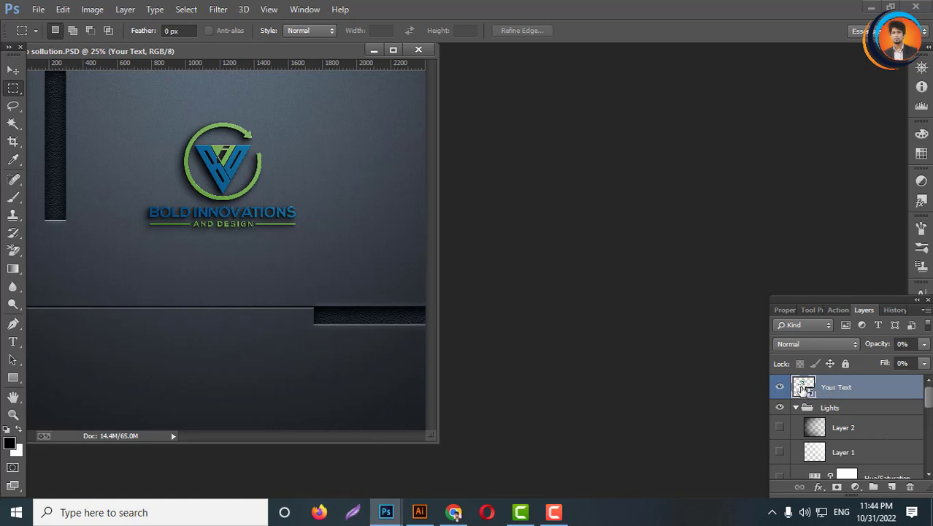
# - Scroll through the mockup's layer stack to examine its Lights and Effects groups
pyautogui.scroll(-3, 843, 447)
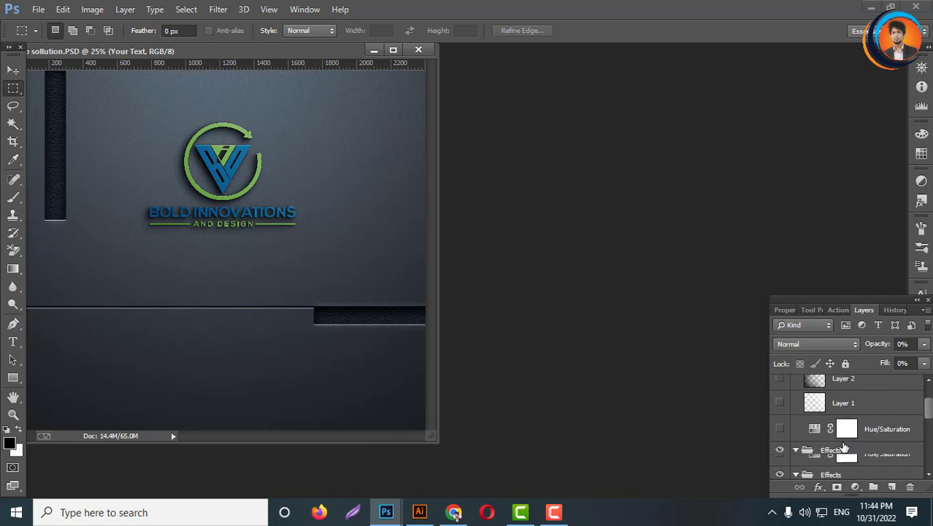
pyautogui.scroll(1, 841, 447)
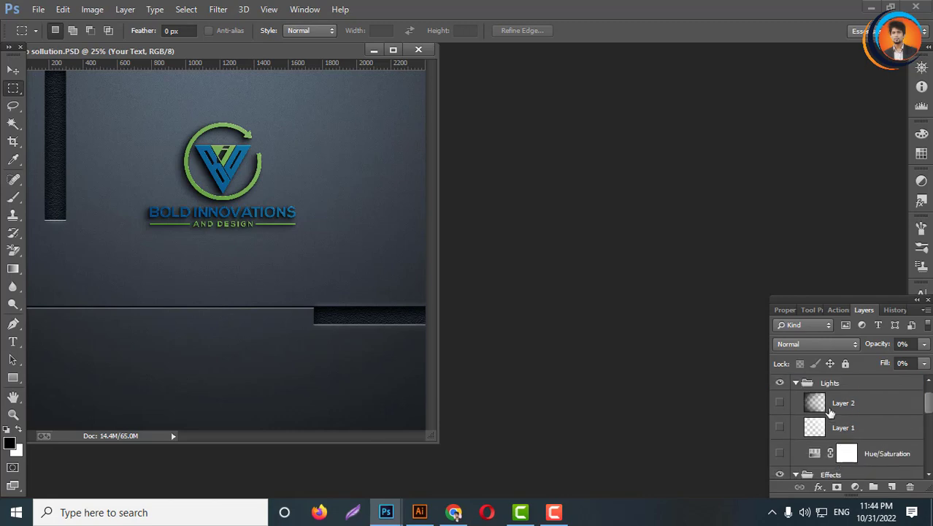
pyautogui.scroll(-1, 817, 430)
pyautogui.scroll(2, 815, 430)
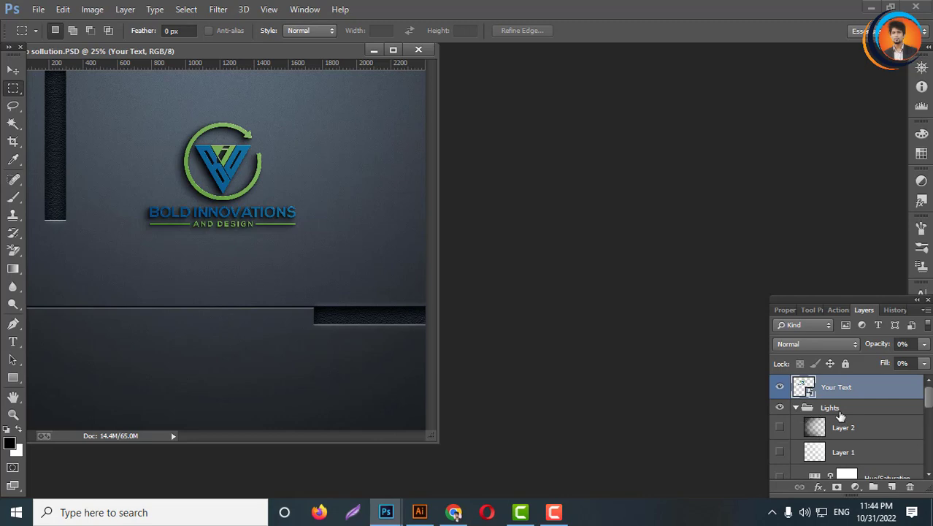
pyautogui.scroll(-1, 869, 429)
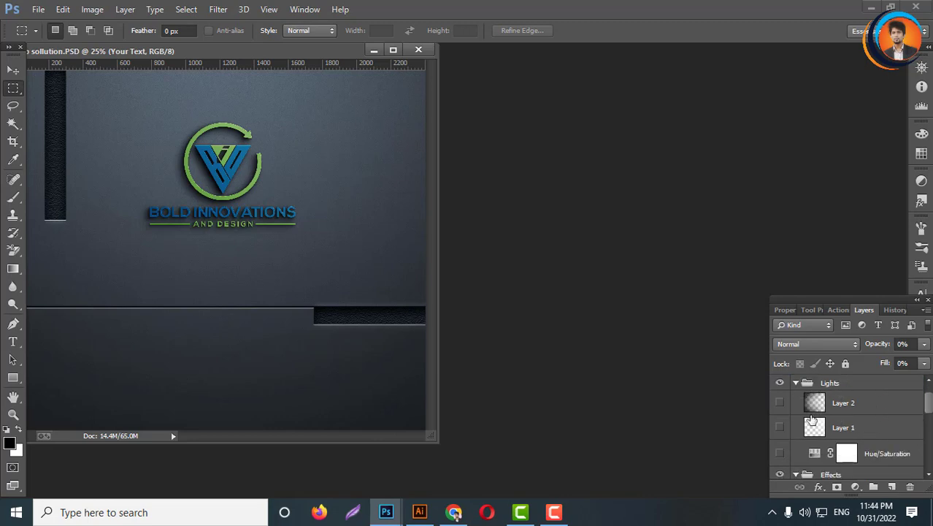
pyautogui.scroll(-1, 882, 456)
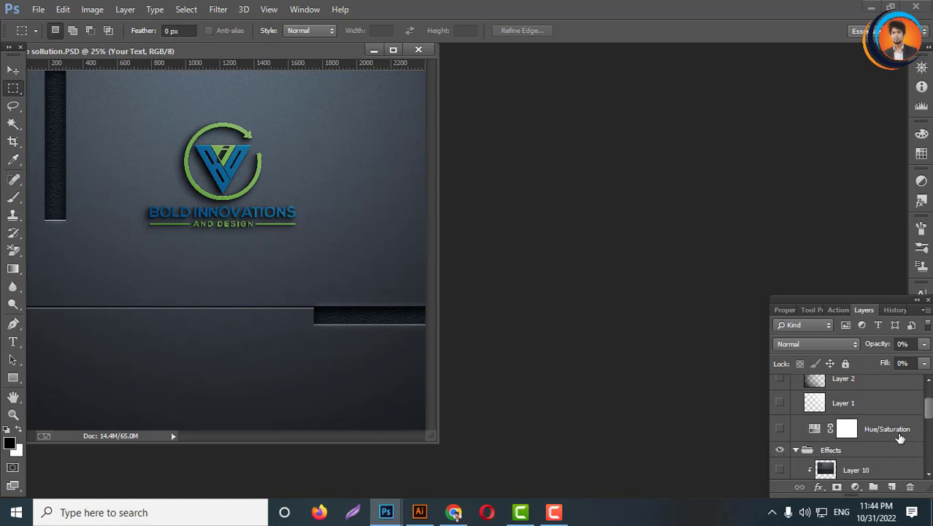
pyautogui.scroll(-1, 822, 429)
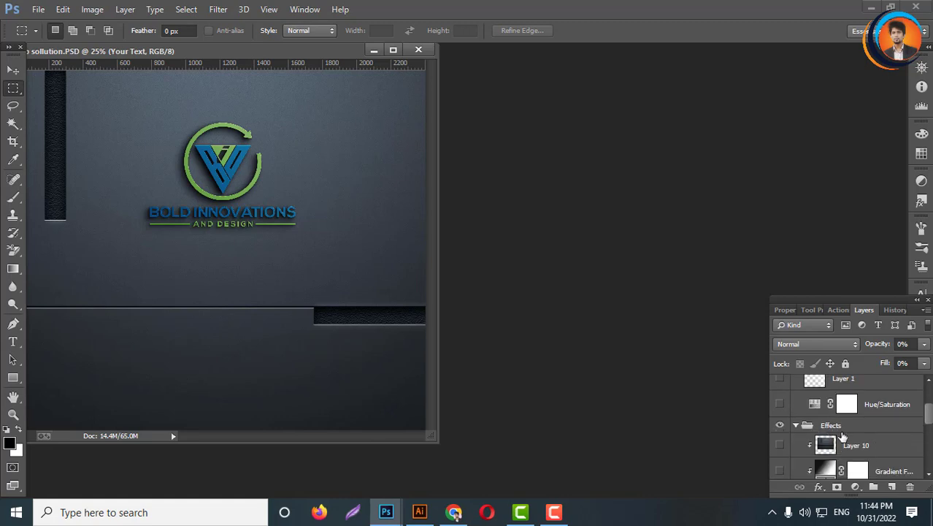
pyautogui.scroll(-1, 854, 450)
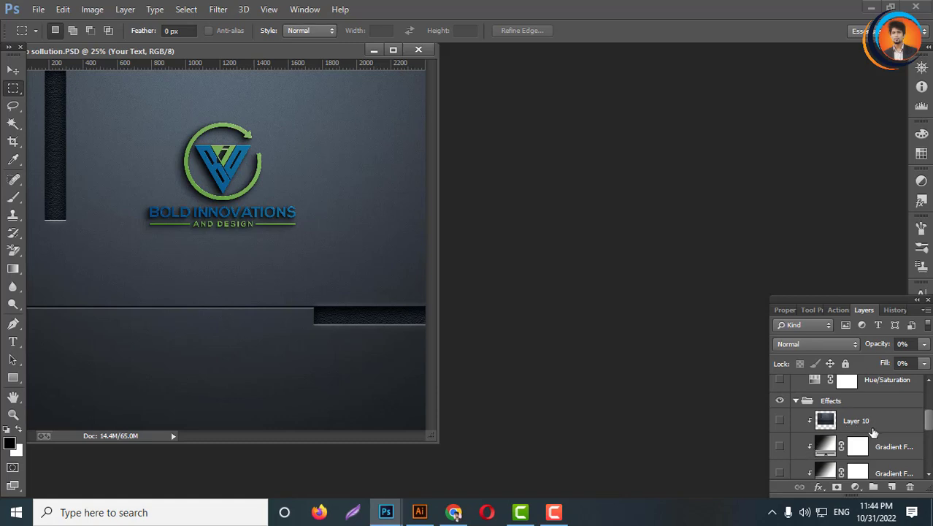
# - Toggle visibility of the Effects layers, leaving the second Gradient Fill layer switched on
pyautogui.click(779, 421)
pyautogui.scroll(-1, 817, 449)
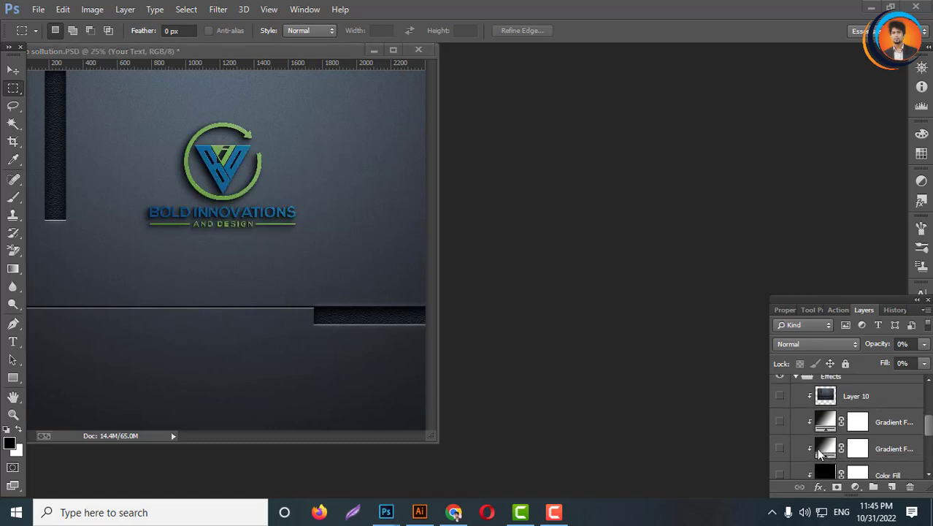
pyautogui.scroll(-1, 816, 447)
pyautogui.scroll(1, 817, 442)
pyautogui.click(780, 423)
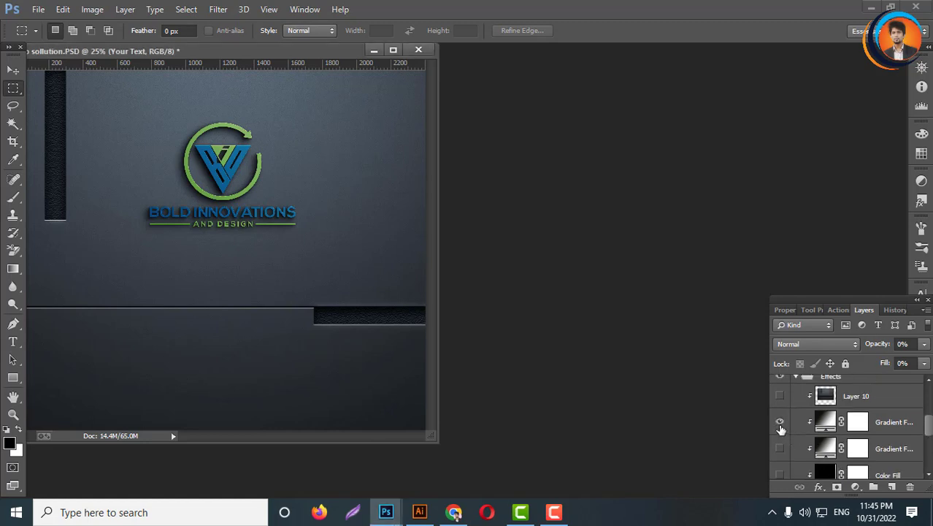
pyautogui.click(779, 423)
pyautogui.click(779, 448)
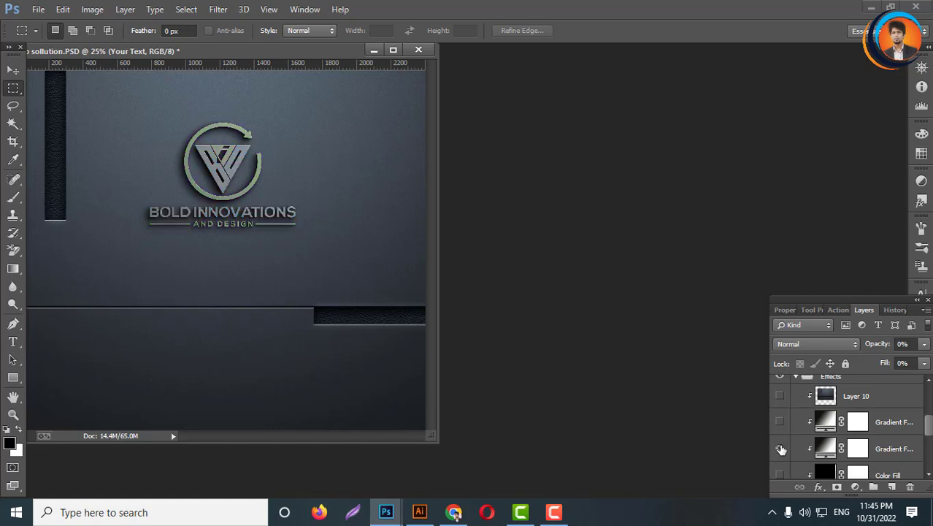
# - Toggle the Gradient Fill and Color Fill layers in the Effects group, leaving both switched off
pyautogui.click(780, 448)
pyautogui.scroll(-2, 840, 451)
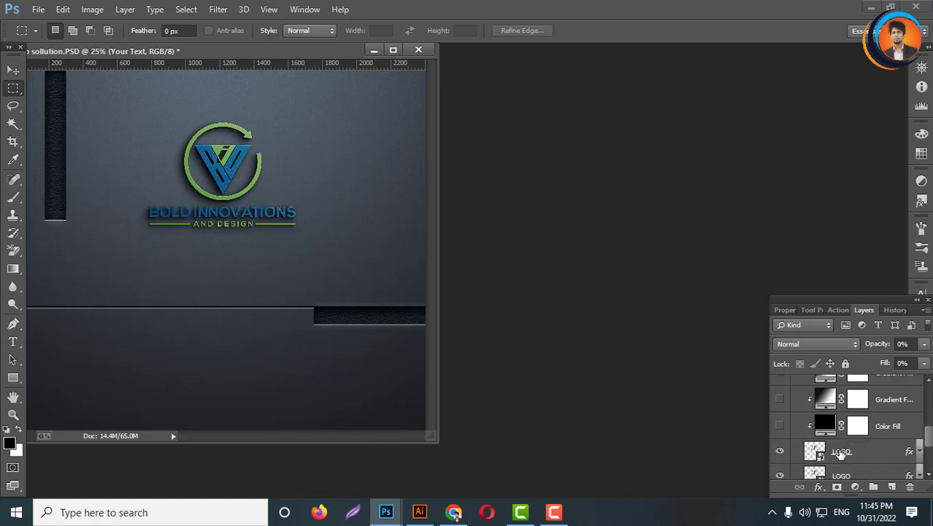
pyautogui.click(780, 426)
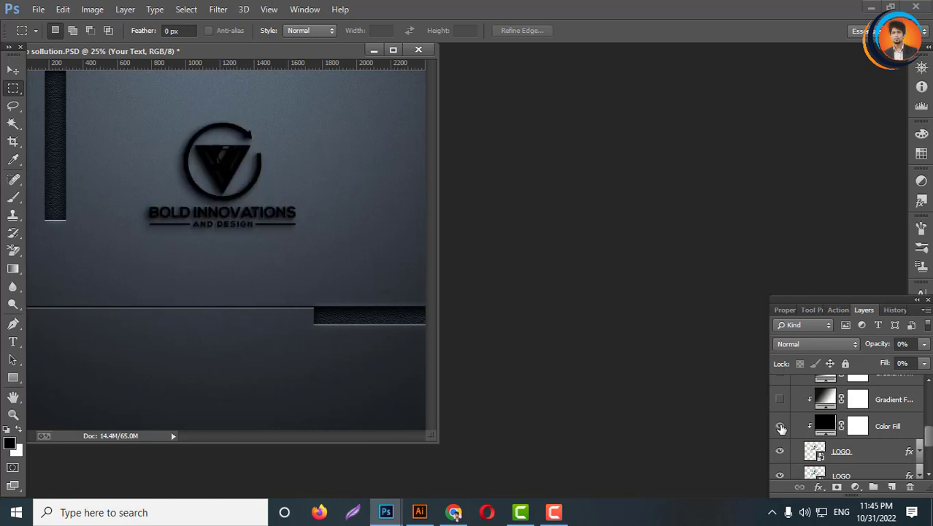
pyautogui.click(780, 427)
pyautogui.click(780, 399)
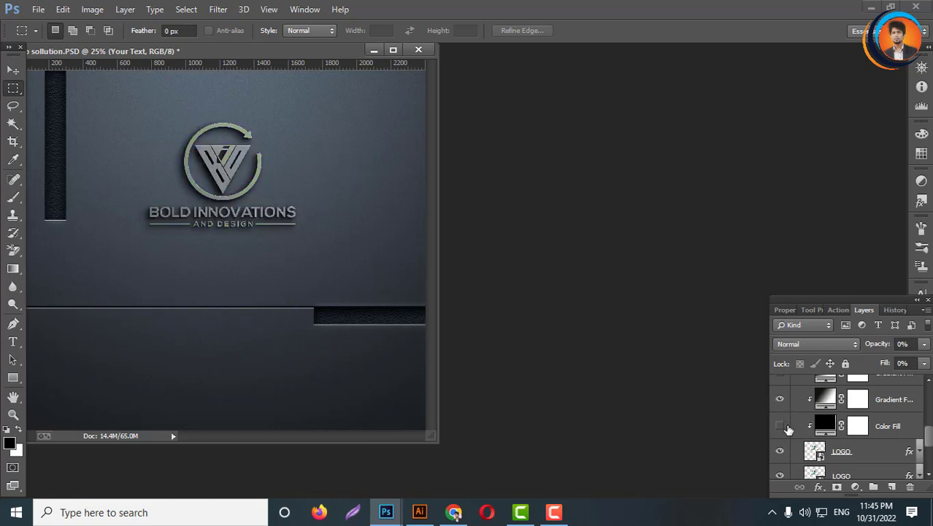
pyautogui.click(780, 427)
pyautogui.click(780, 427)
pyautogui.click(780, 398)
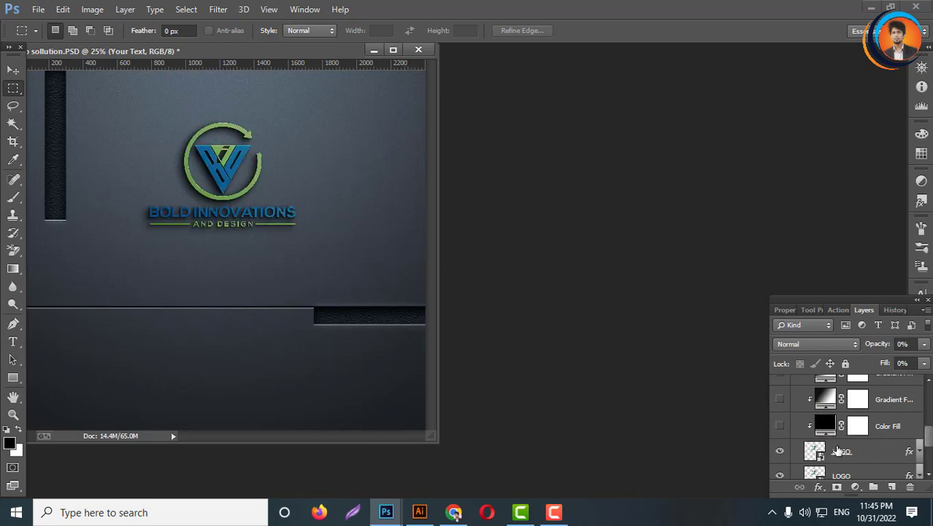
# - Toggle the LOGO and Layer 9 layers off and on to inspect how the mockup is built
pyautogui.scroll(-2, 845, 451)
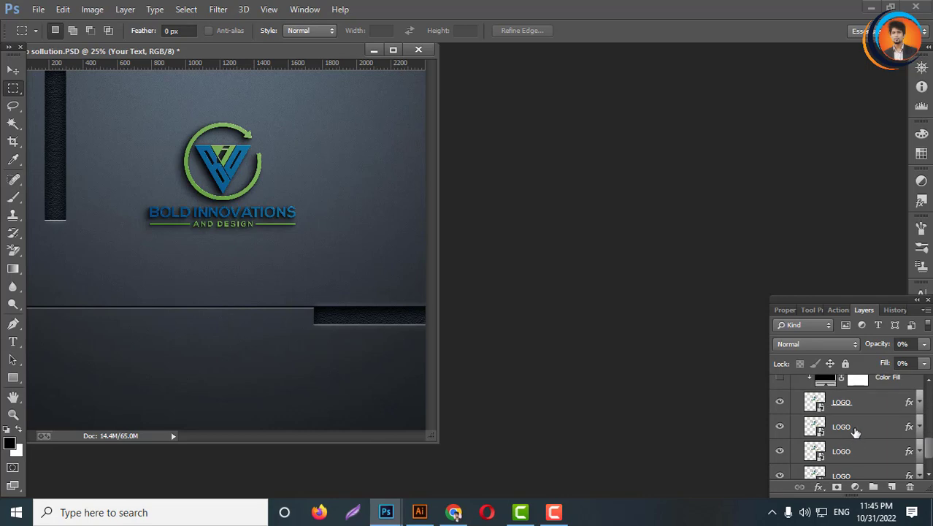
pyautogui.click(781, 403)
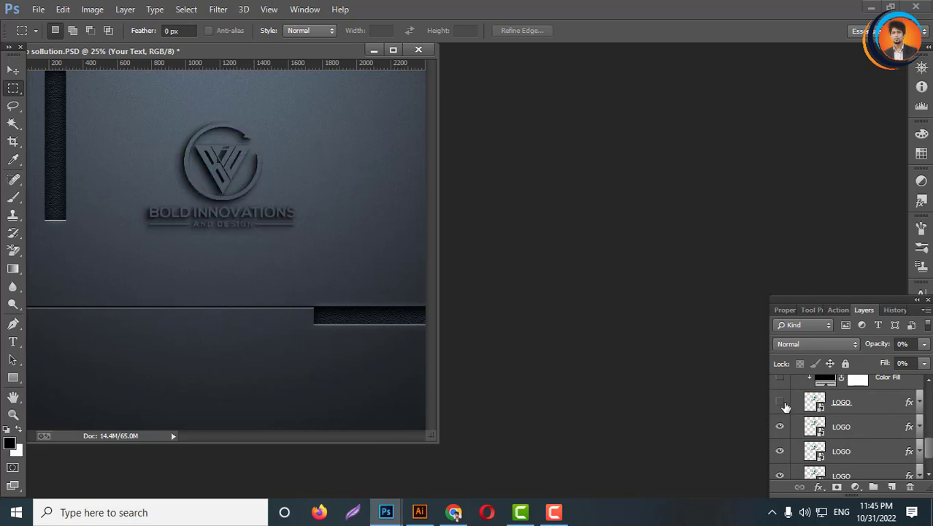
pyautogui.click(780, 403)
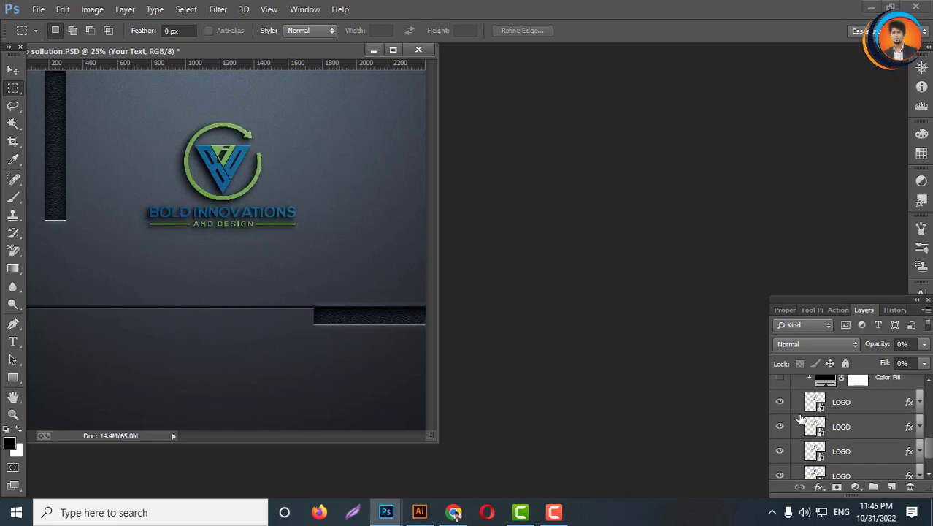
pyautogui.scroll(-2, 835, 447)
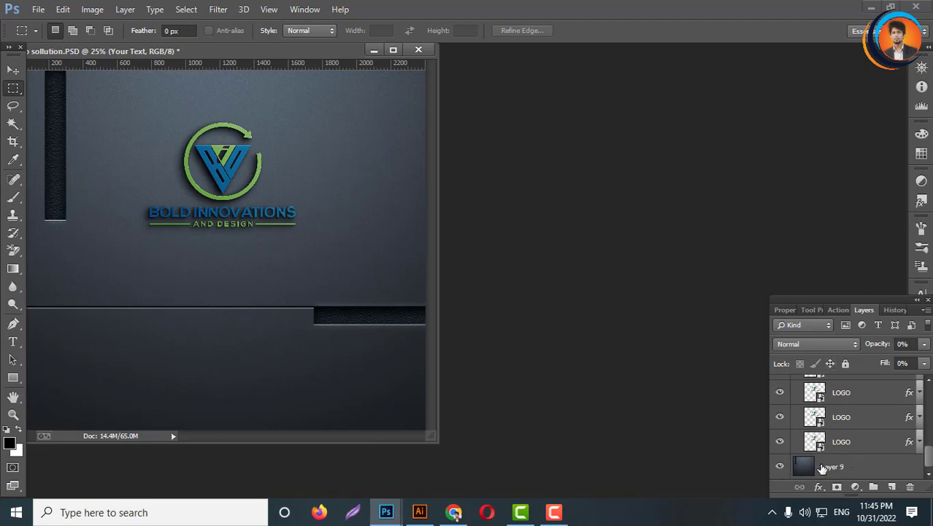
pyautogui.click(779, 467)
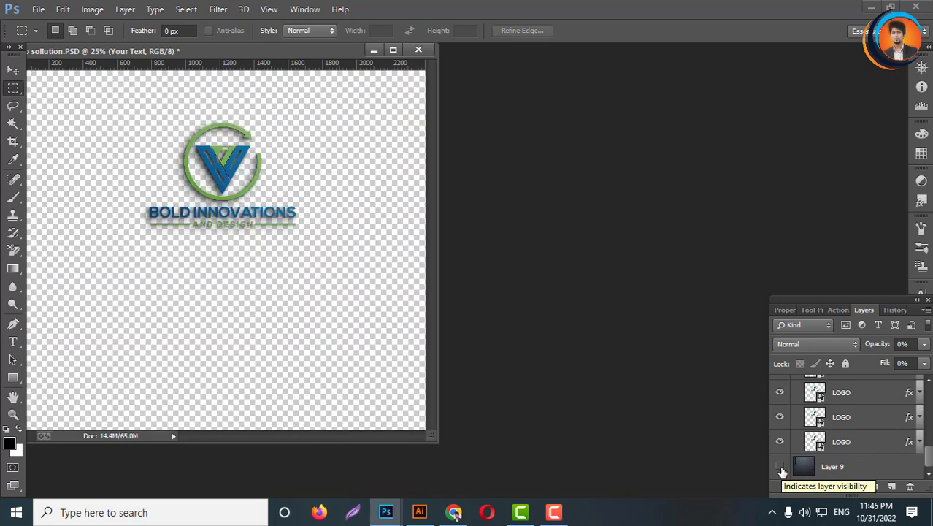
pyautogui.click(781, 468)
# - Open the Your Text smart object, paste the H Creative Design logo as a smart object, and scale and position it over the old logo
pyautogui.scroll(8, 825, 445)
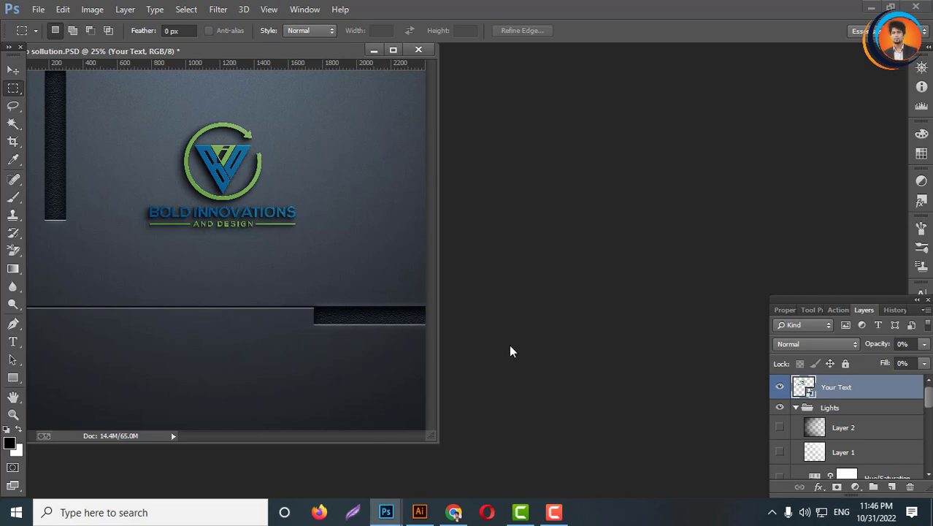
pyautogui.doubleClick(803, 387)
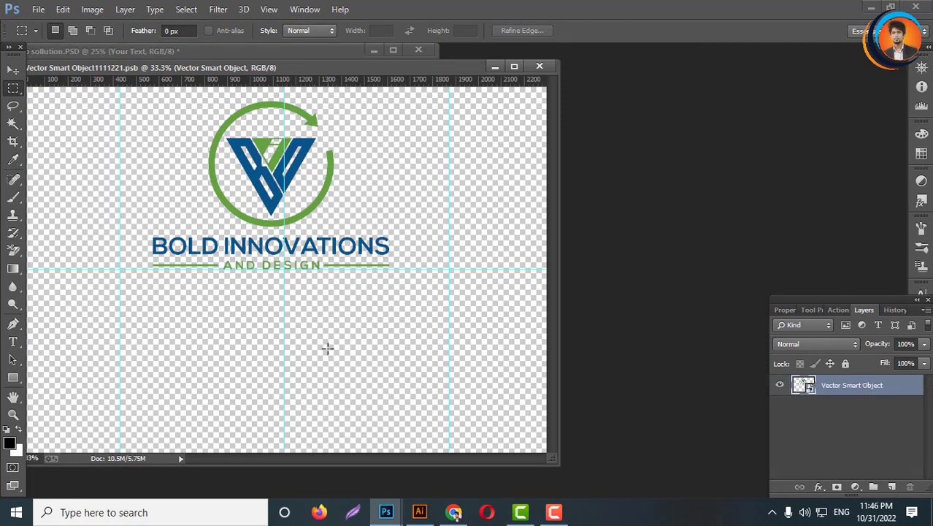
pyautogui.hotkey('ctrl', 'v')
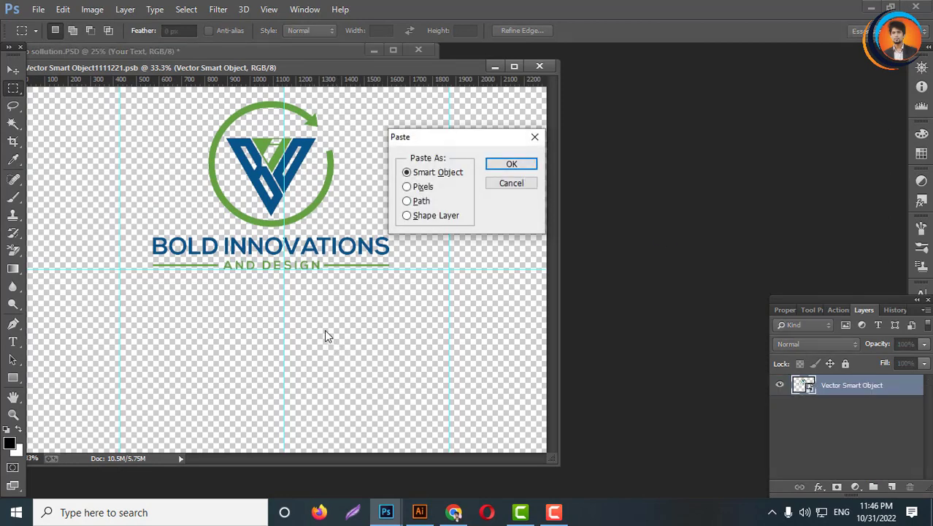
pyautogui.press('Return')
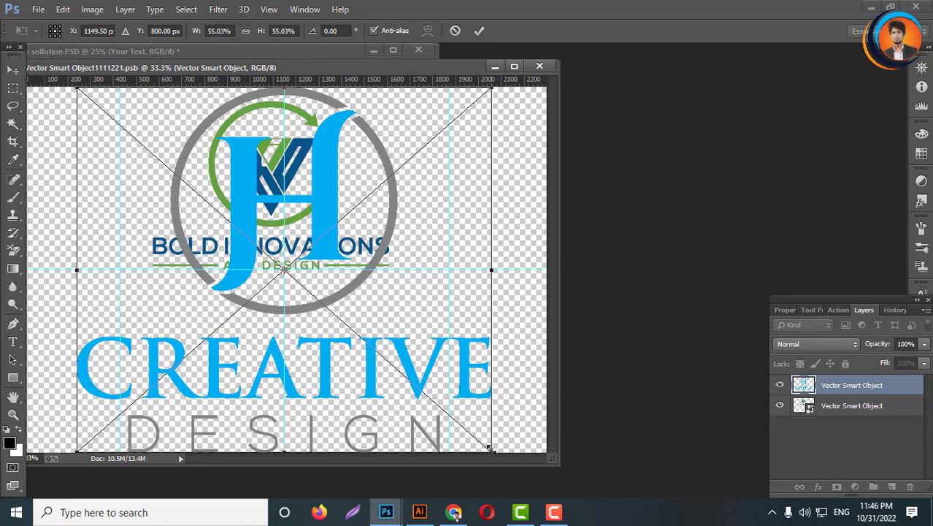
pyautogui.moveTo(490, 448); pyautogui.dragTo(379, 351)
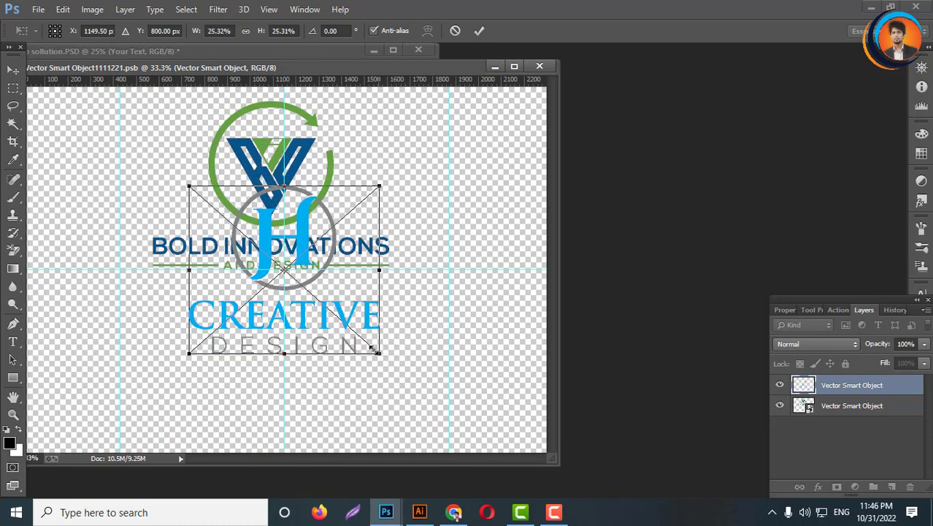
pyautogui.moveTo(322, 329); pyautogui.dragTo(310, 242)
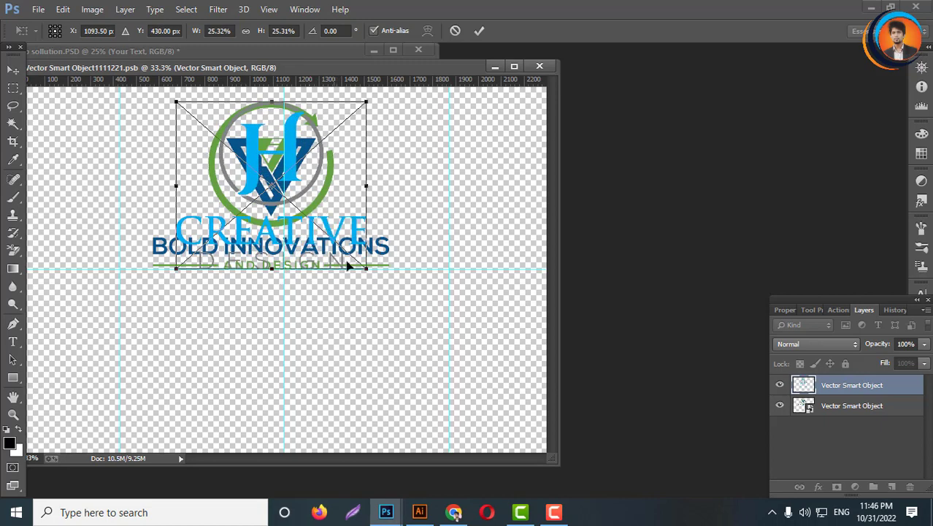
pyautogui.moveTo(366, 268); pyautogui.dragTo(369, 271)
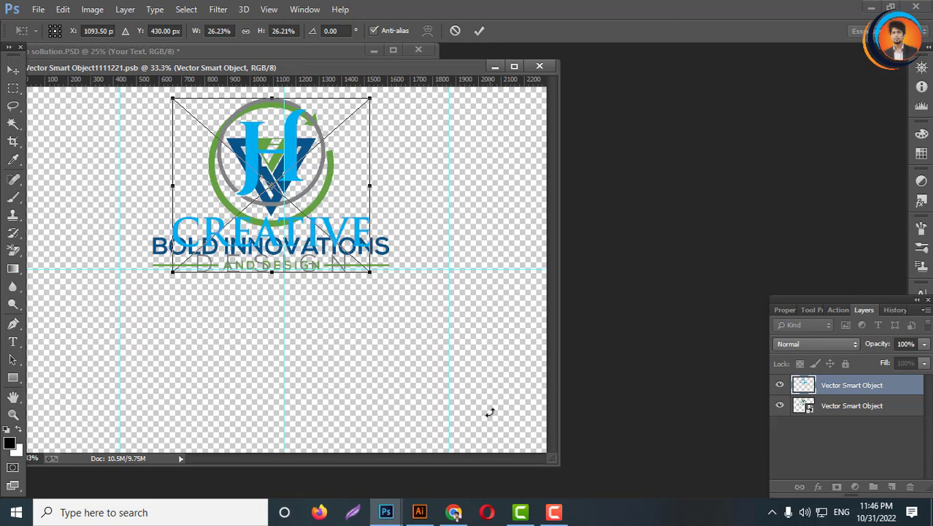
pyautogui.press('Return')
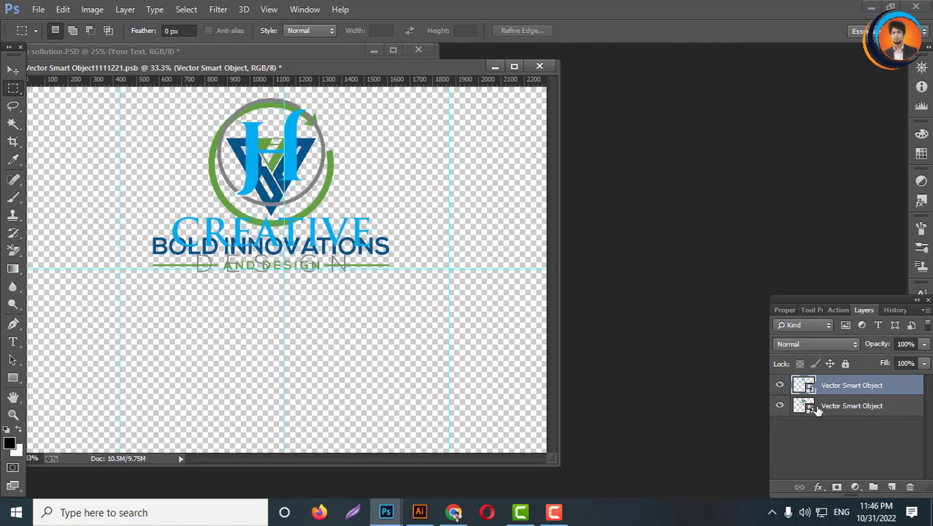
# - Delete the old Bold Innovations logo layer, then save and close the smart object
pyautogui.click(827, 411)
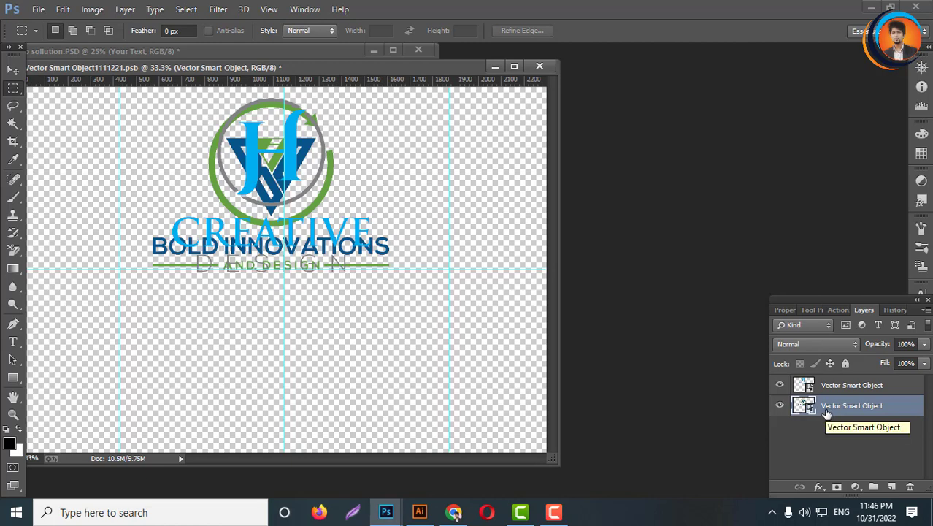
pyautogui.press('Delete')
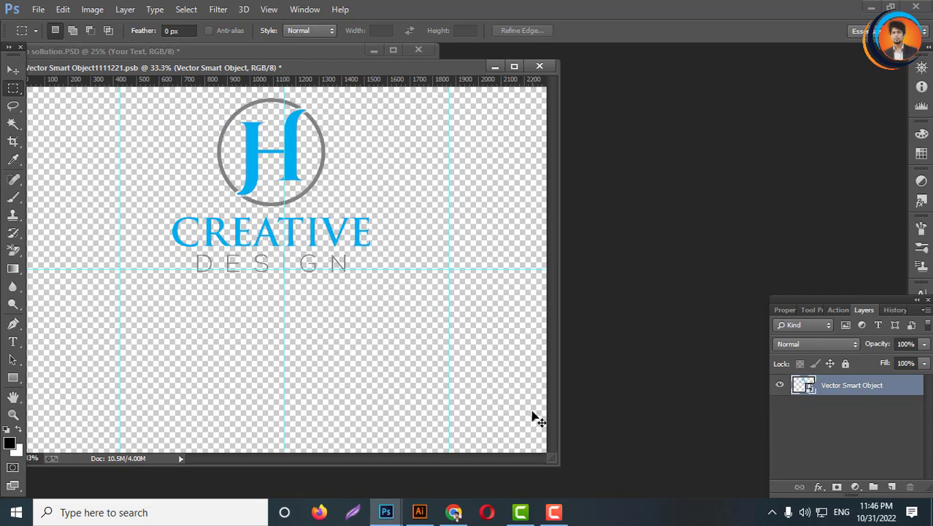
pyautogui.hotkey('ctrl', 's')
pyautogui.click(544, 65)
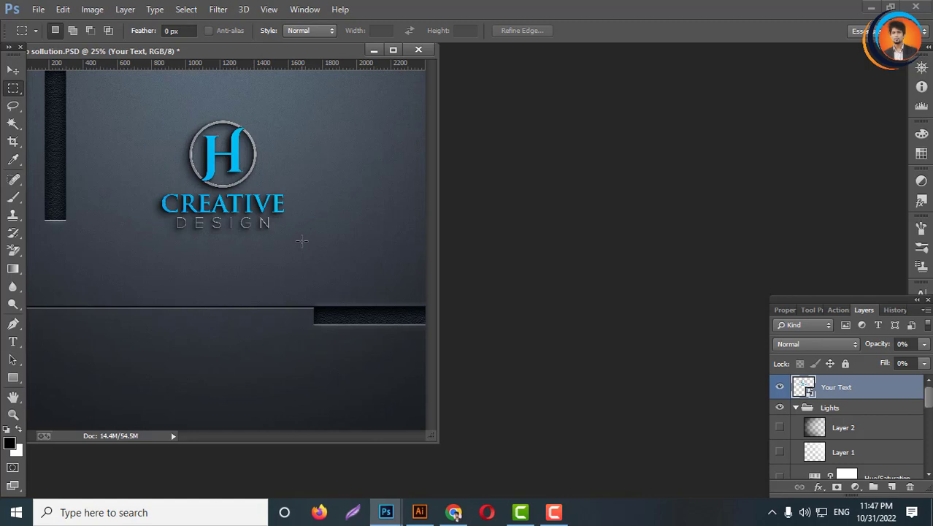
# - Switch on Layer 2 in the Lights group, testing Layer 1 and Hue/Saturation visibility along the way
pyautogui.click(779, 429)
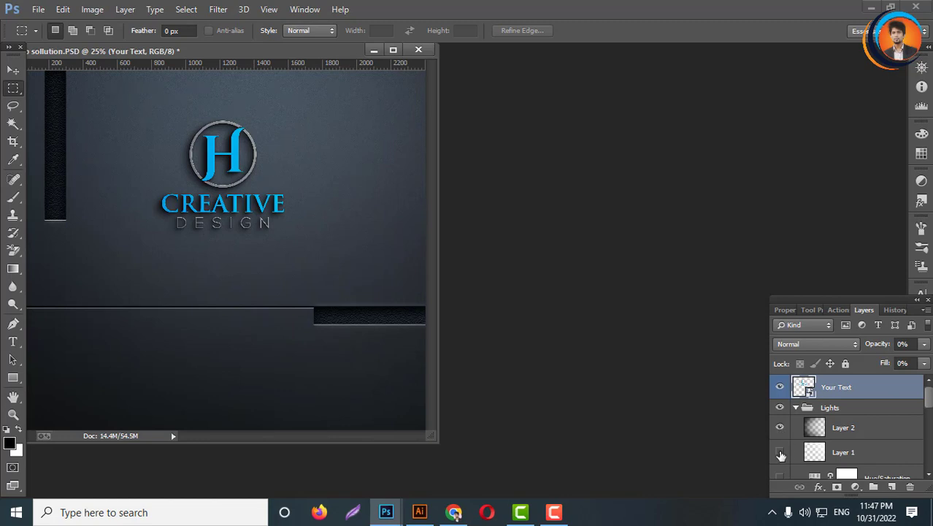
pyautogui.click(779, 453)
pyautogui.click(779, 453)
pyautogui.scroll(-1, 779, 454)
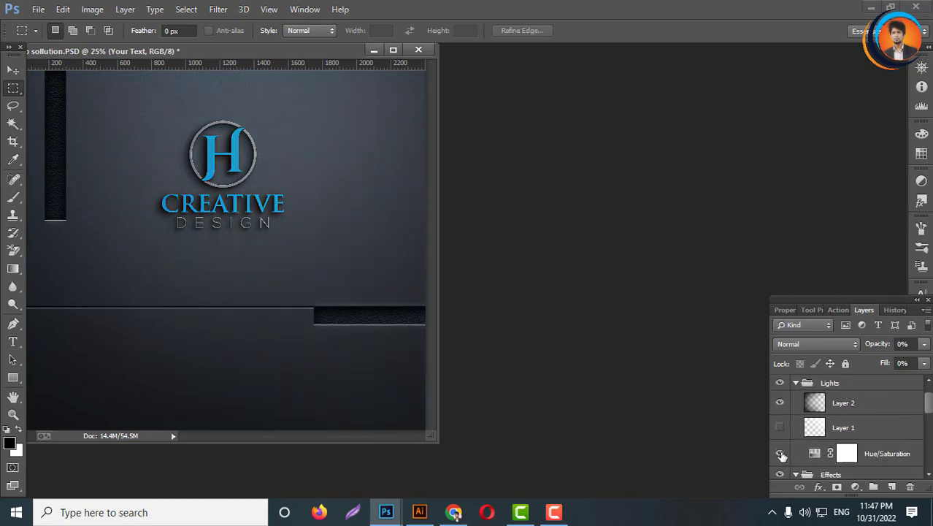
pyautogui.click(780, 454)
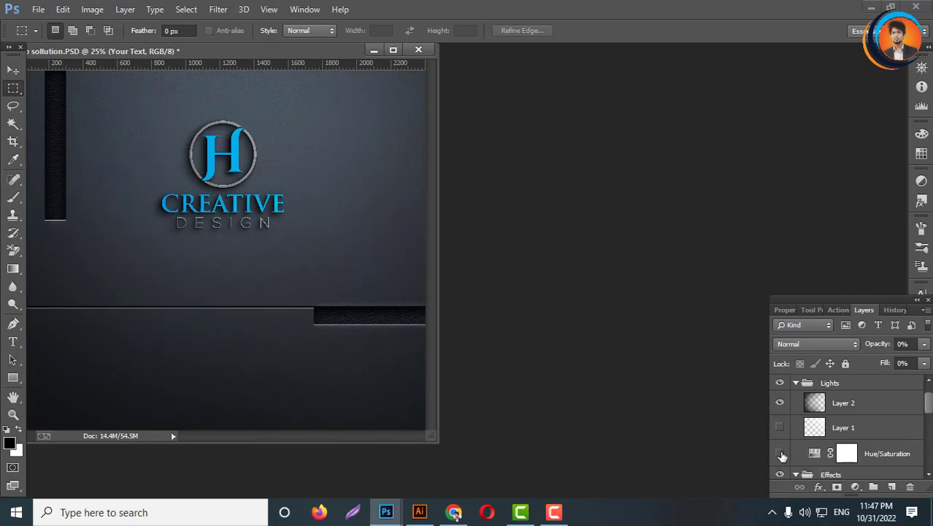
pyautogui.click(780, 429)
pyautogui.click(780, 429)
pyautogui.scroll(-1, 781, 438)
pyautogui.scroll(-1, 811, 463)
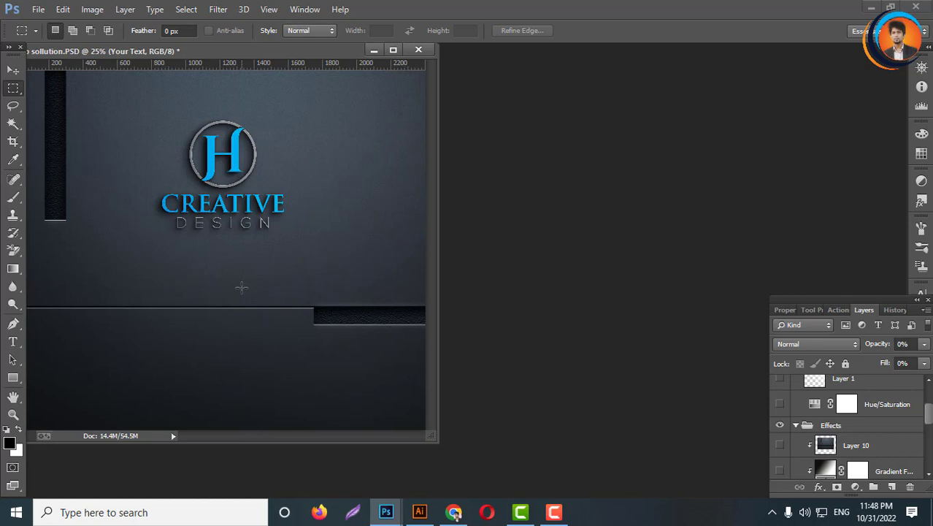
# - Open Save for Web and set the JPEG export width to 1200 px
pyautogui.click(38, 9)
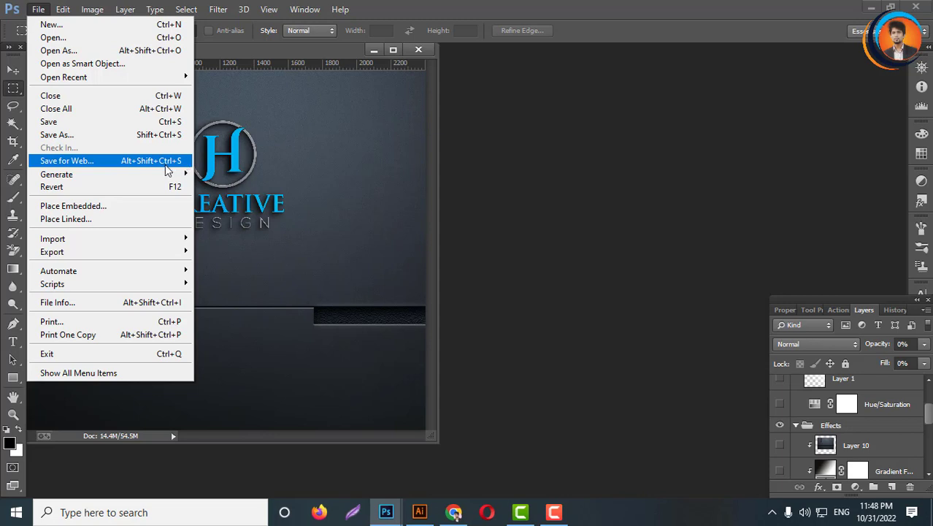
pyautogui.click(103, 162)
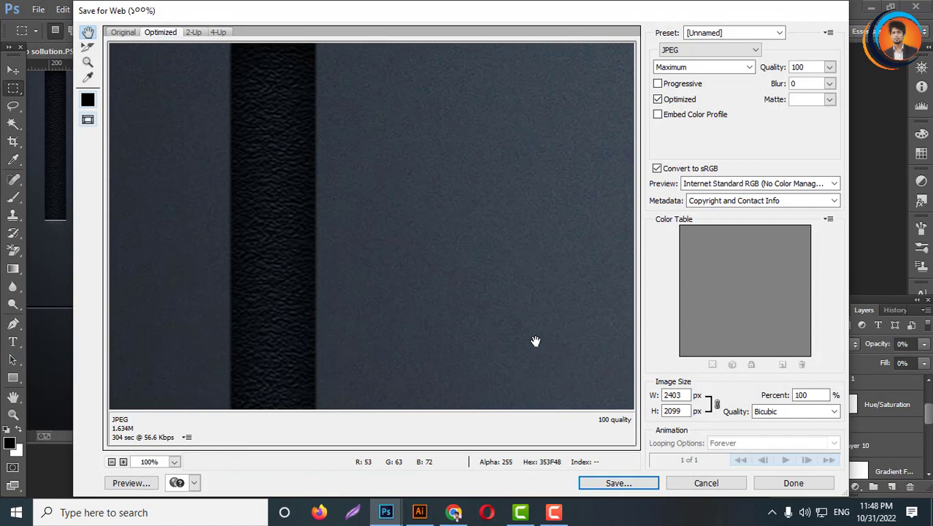
pyautogui.moveTo(562, 346); pyautogui.dragTo(403, 149)
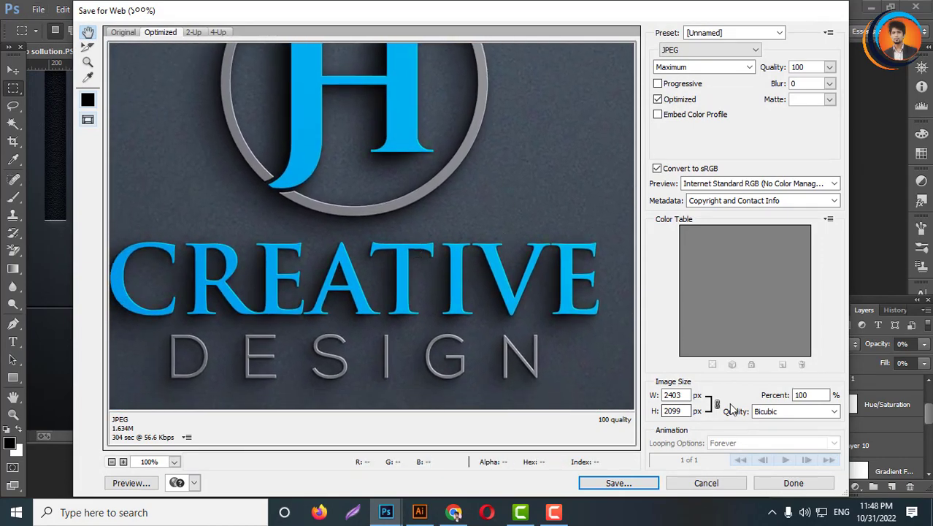
pyautogui.moveTo(688, 394); pyautogui.dragTo(649, 398)
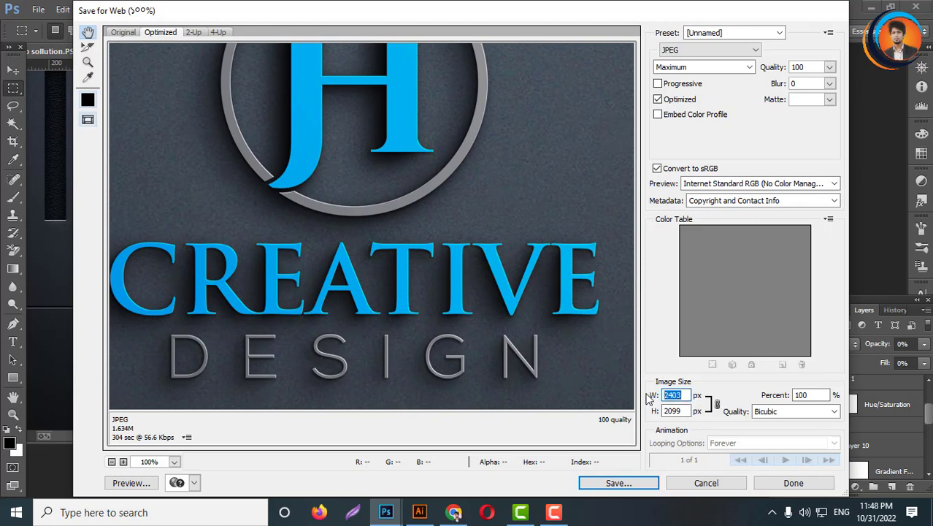
pyautogui.write('1200')
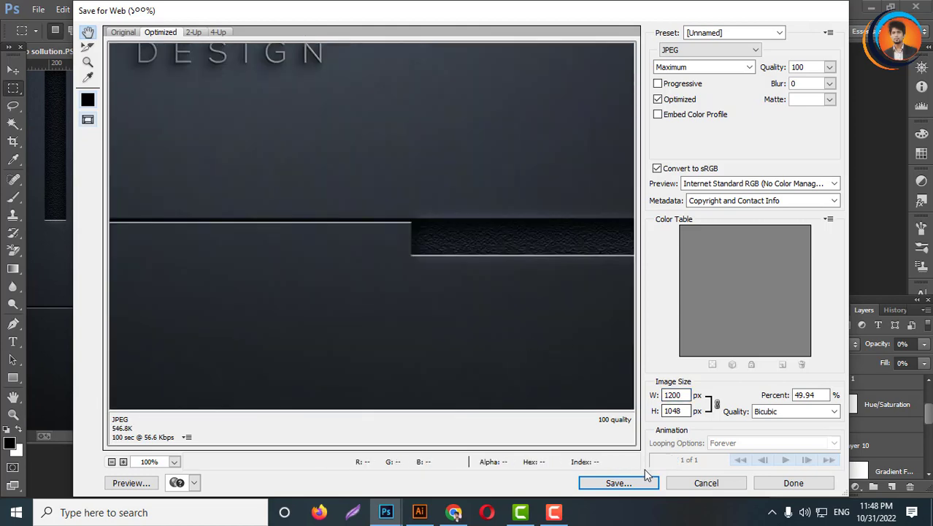
# - Save the optimized JPEG as lt-b-sollution in the New folder (62) folder
pyautogui.moveTo(369, 235); pyautogui.dragTo(446, 369)
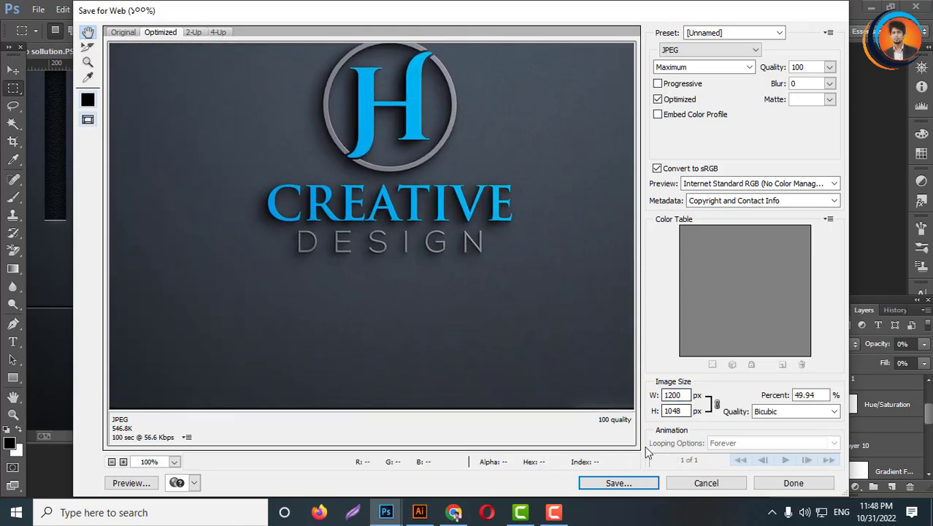
pyautogui.click(618, 483)
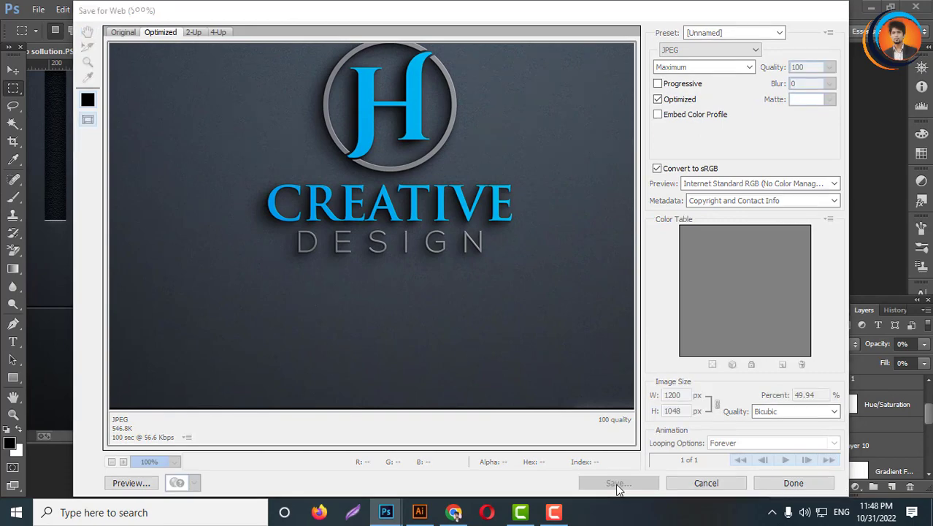
pyautogui.scroll(-5, 389, 354)
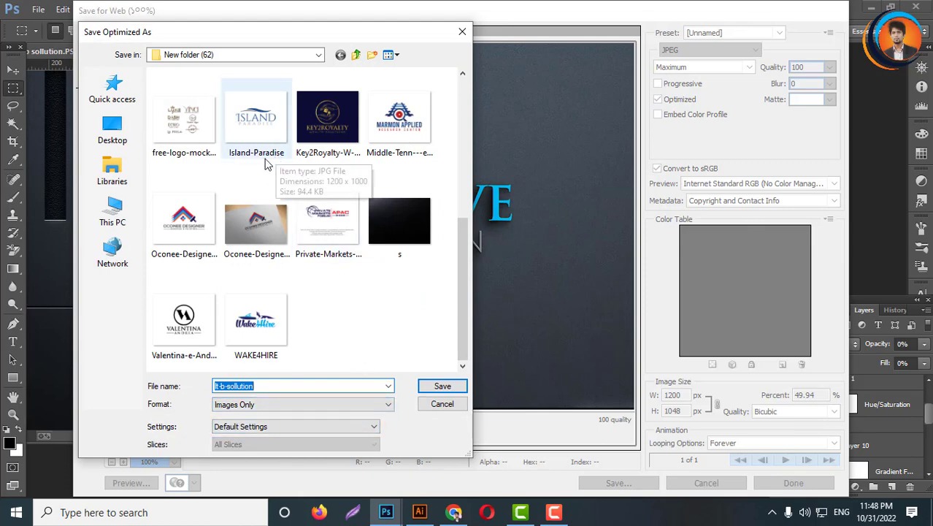
pyautogui.click(443, 385)
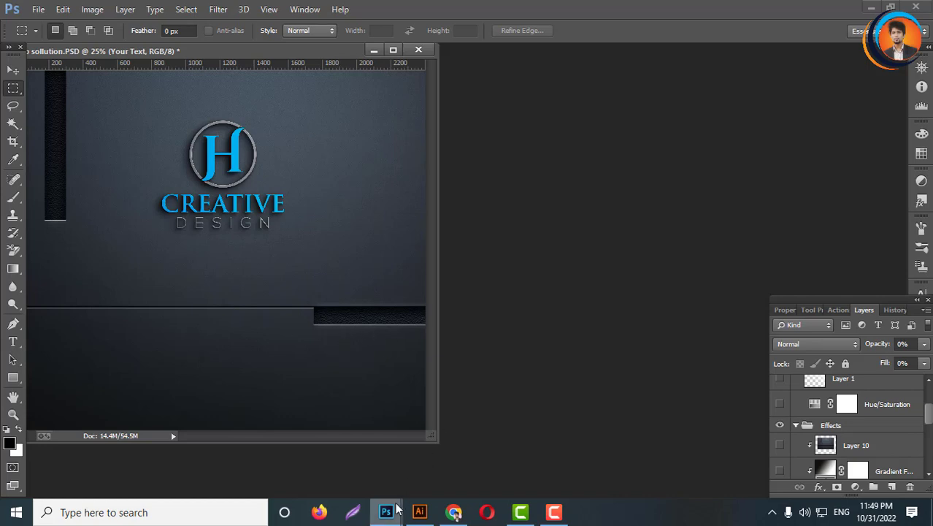
# - Open the 23 mockup2 PSD file from the Mockup File > New folder folder
pyautogui.moveTo(390, 513)
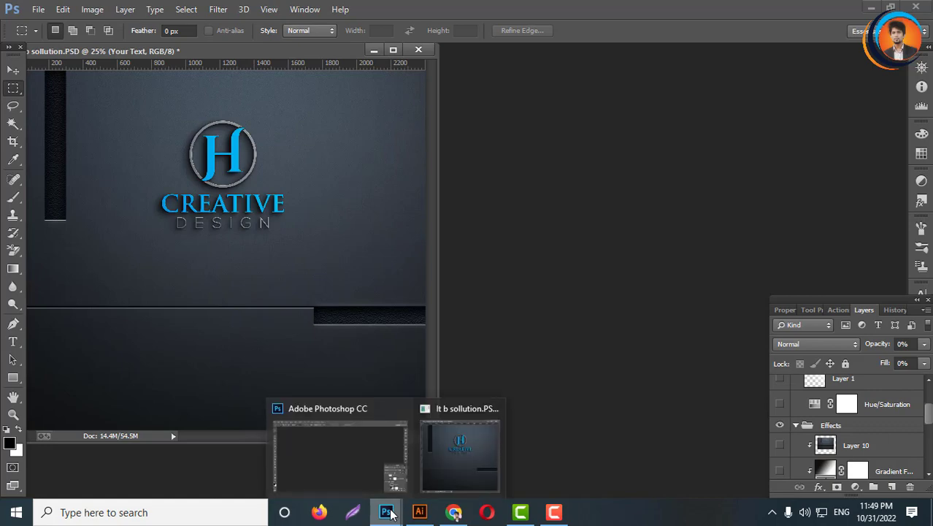
pyautogui.click(36, 9)
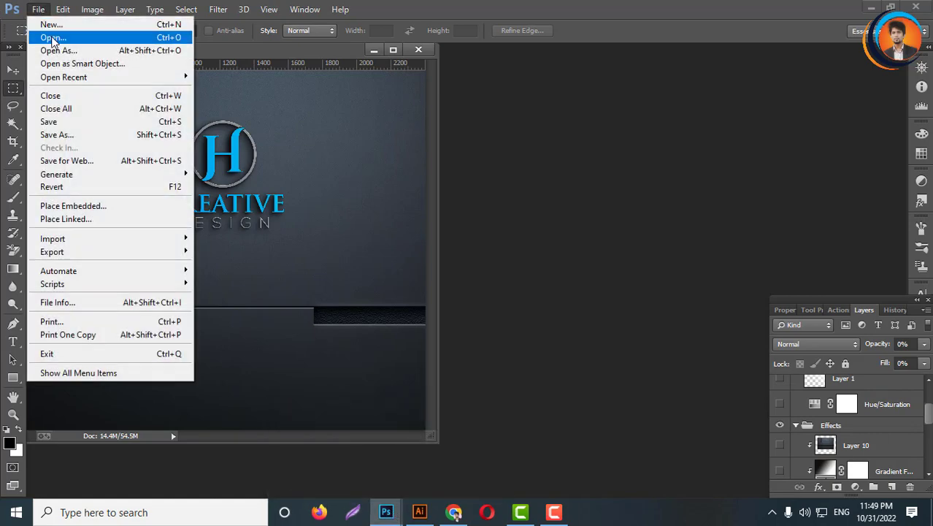
pyautogui.click(51, 39)
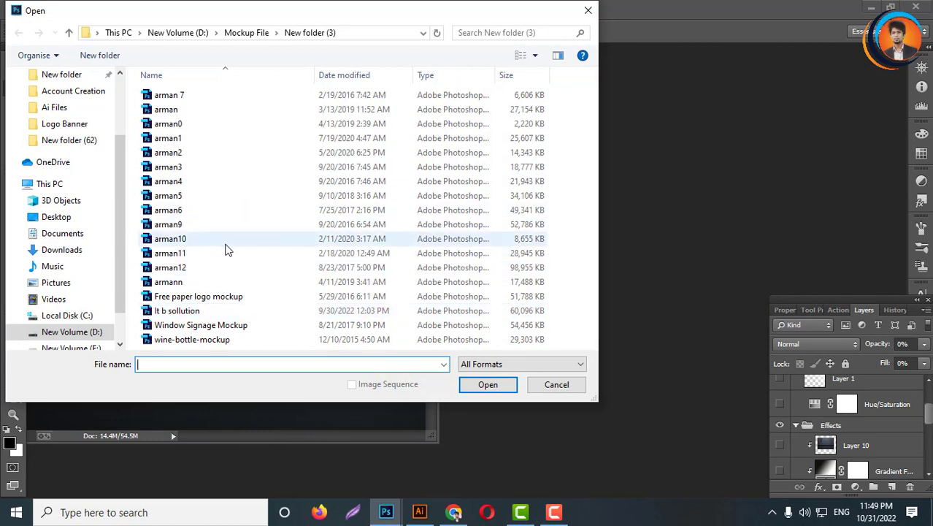
pyautogui.click(248, 33)
pyautogui.click(183, 113)
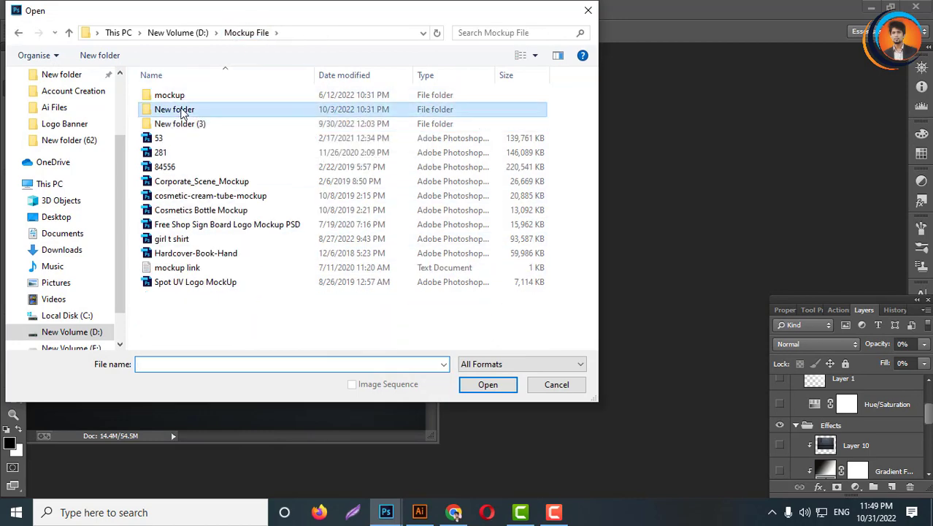
pyautogui.doubleClick(183, 111)
pyautogui.click(241, 268)
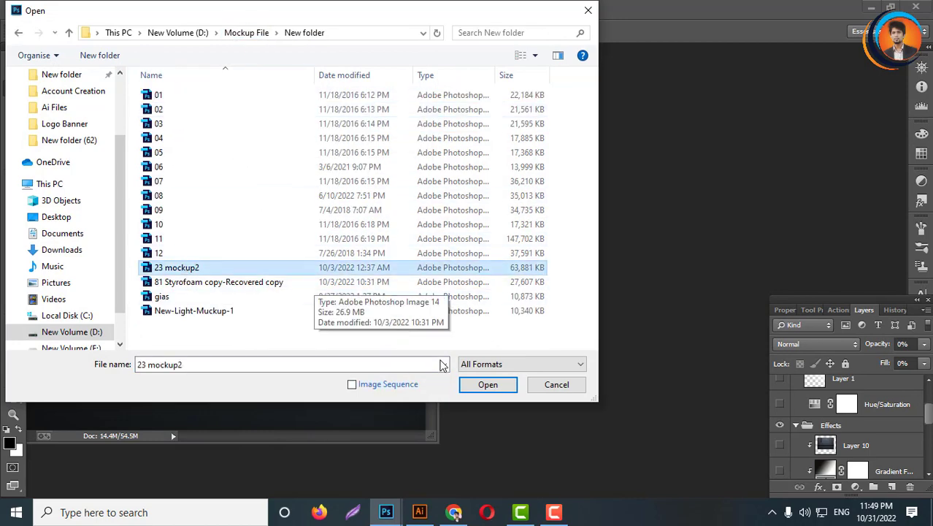
pyautogui.click(502, 389)
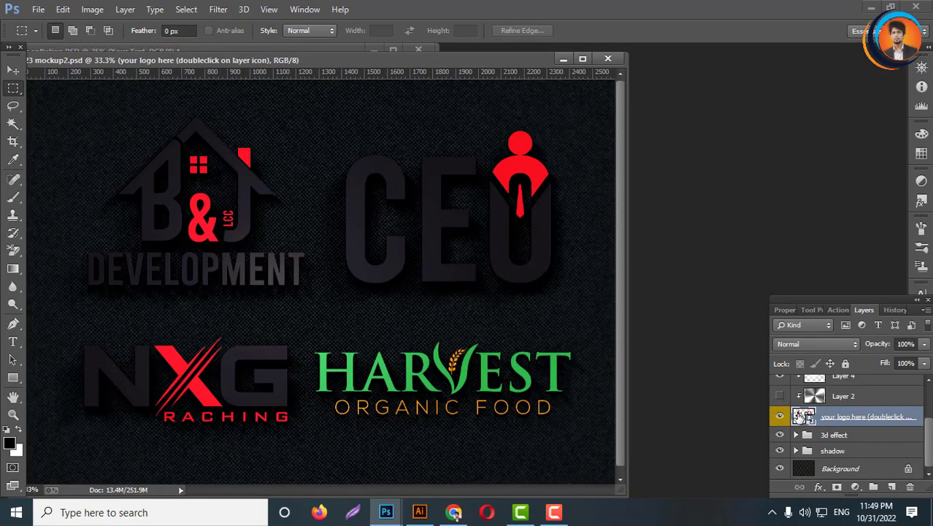
pyautogui.doubleClick(803, 416)
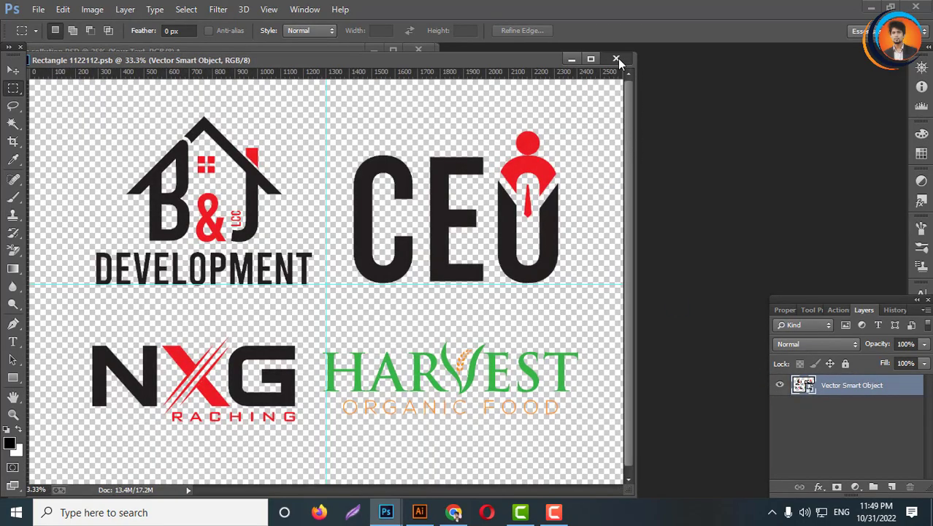
pyautogui.click(616, 59)
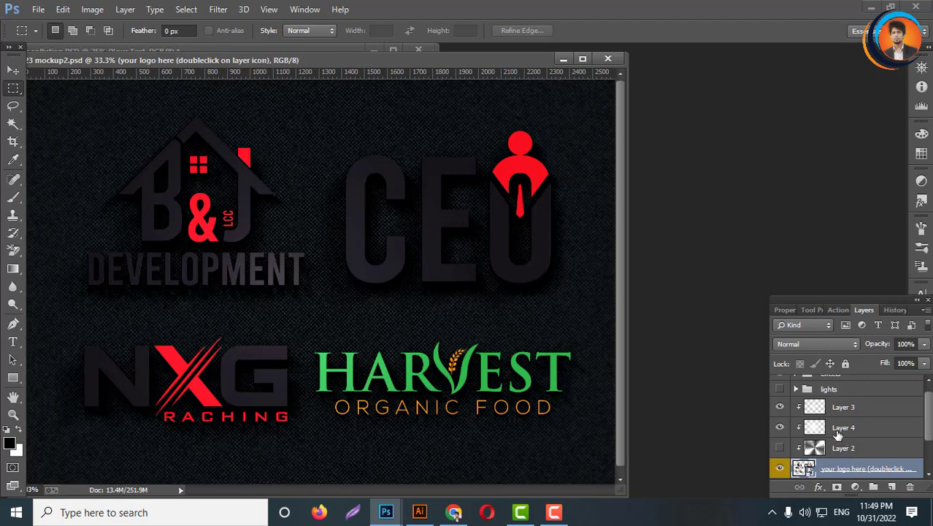
pyautogui.scroll(1, 837, 433)
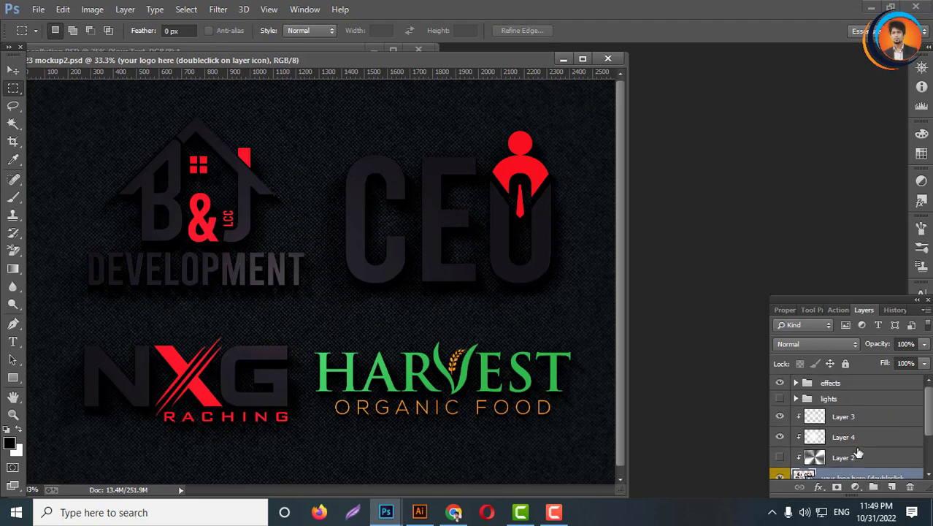
pyautogui.scroll(-1, 855, 447)
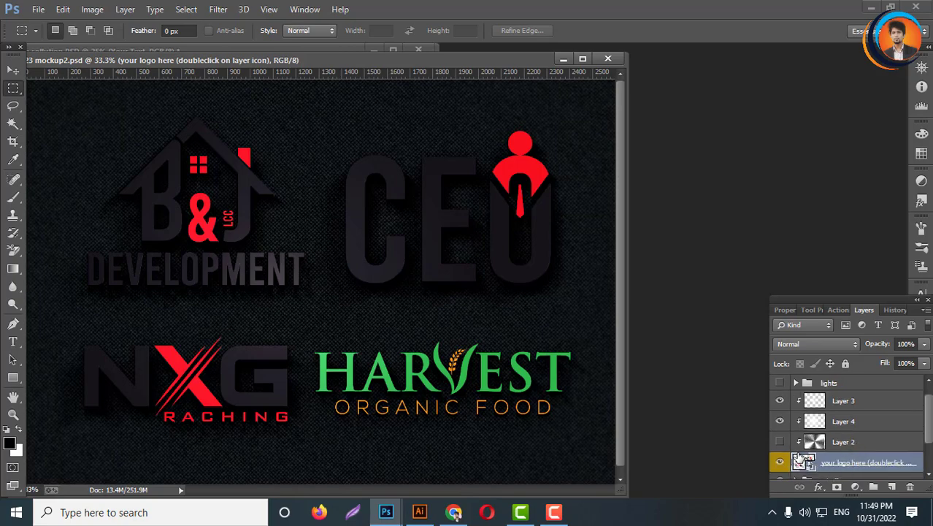
# - Open the logo smart object, paste the H Creative Design logo and scale it to about 158% in the upper centre
pyautogui.doubleClick(802, 462)
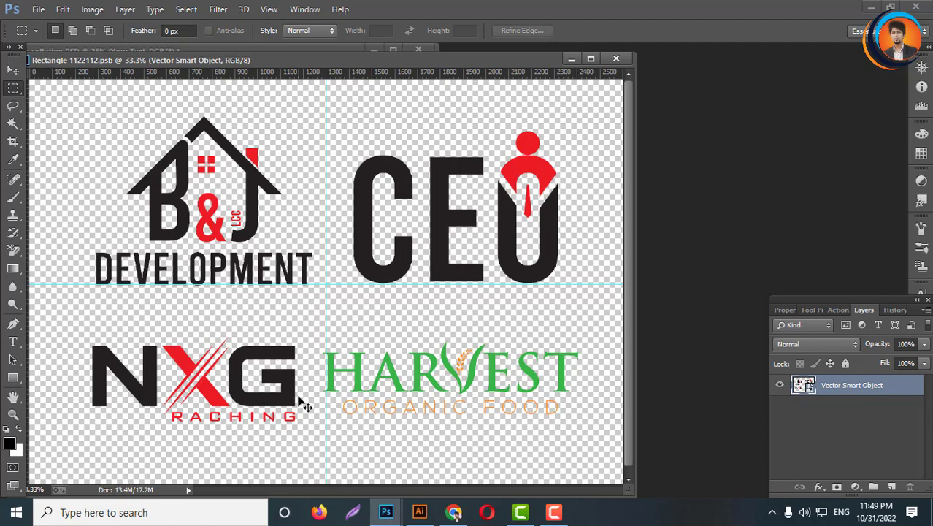
pyautogui.hotkey('ctrl', 'v')
pyautogui.press('Return')
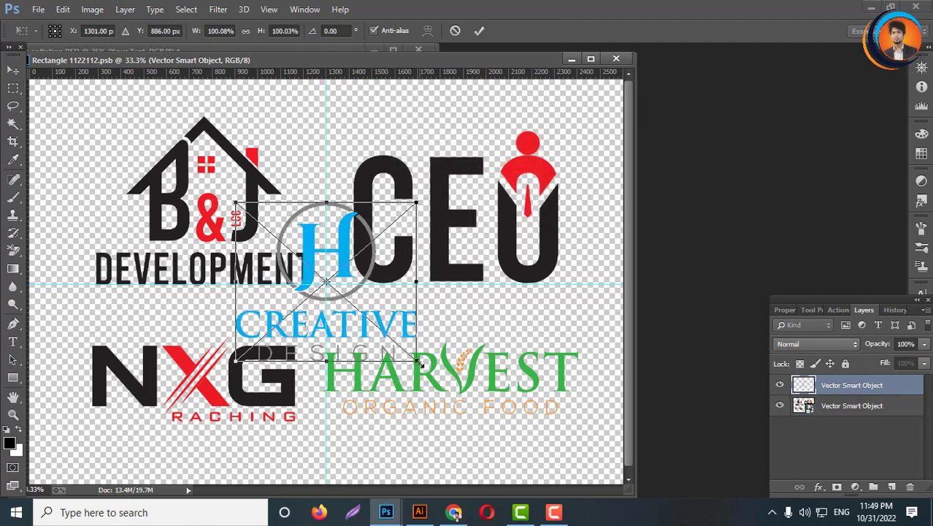
pyautogui.moveTo(421, 362); pyautogui.dragTo(493, 439)
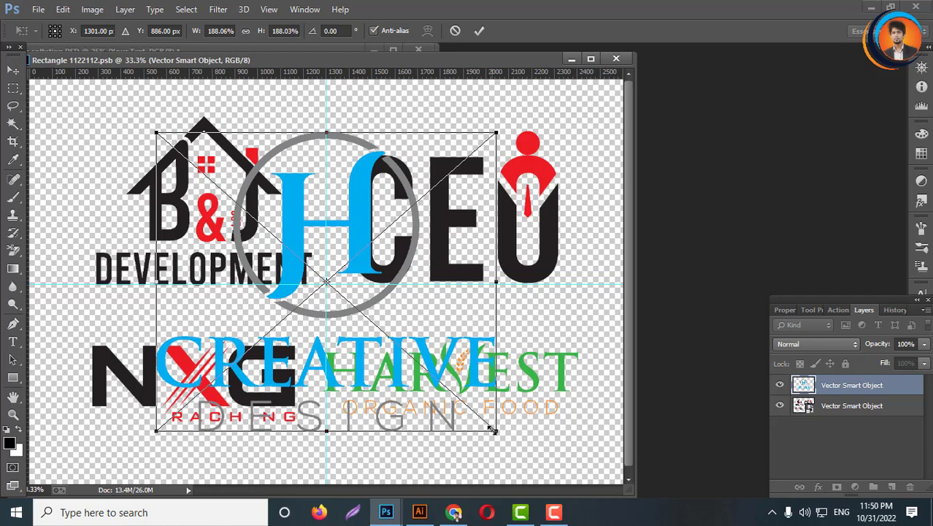
pyautogui.moveTo(490, 431); pyautogui.dragTo(453, 417)
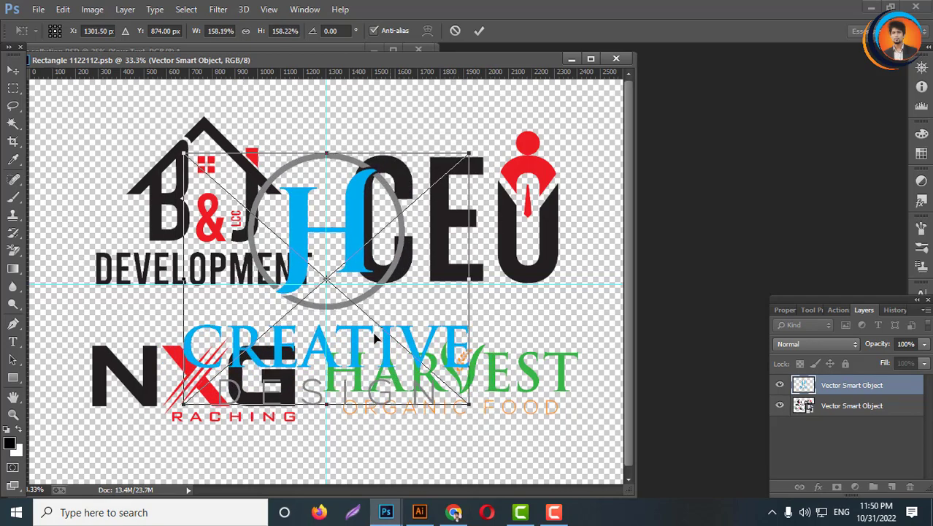
pyautogui.moveTo(395, 373); pyautogui.dragTo(377, 339)
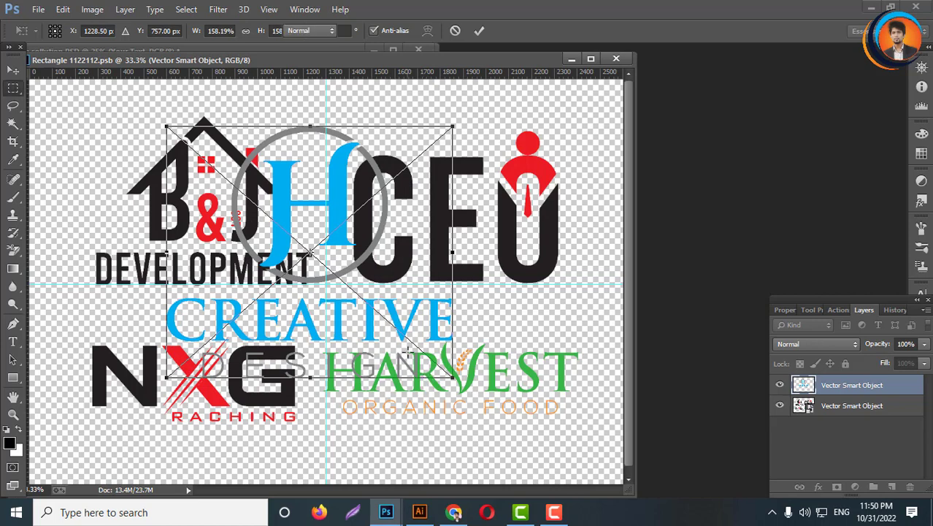
pyautogui.press('Return')
# - Delete the old sample logos layer, then save and close the smart object
pyautogui.click(825, 407)
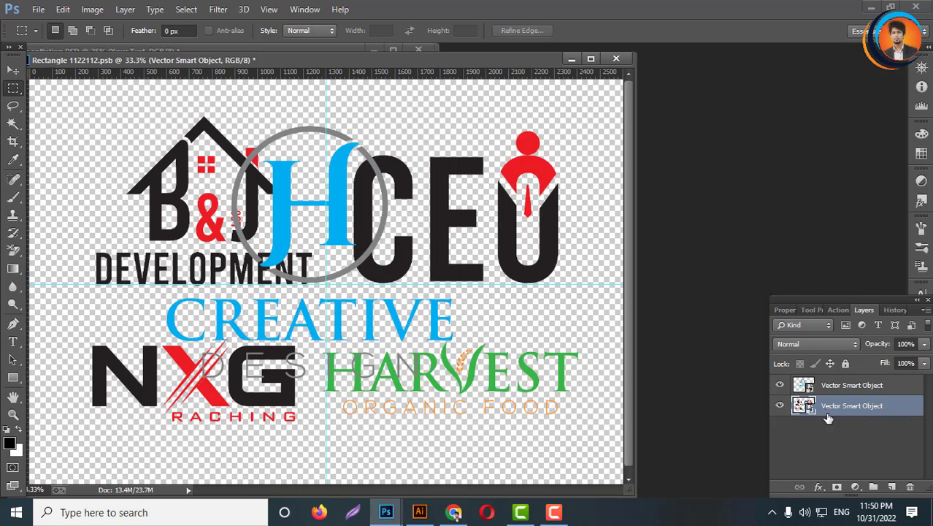
pyautogui.press('Delete')
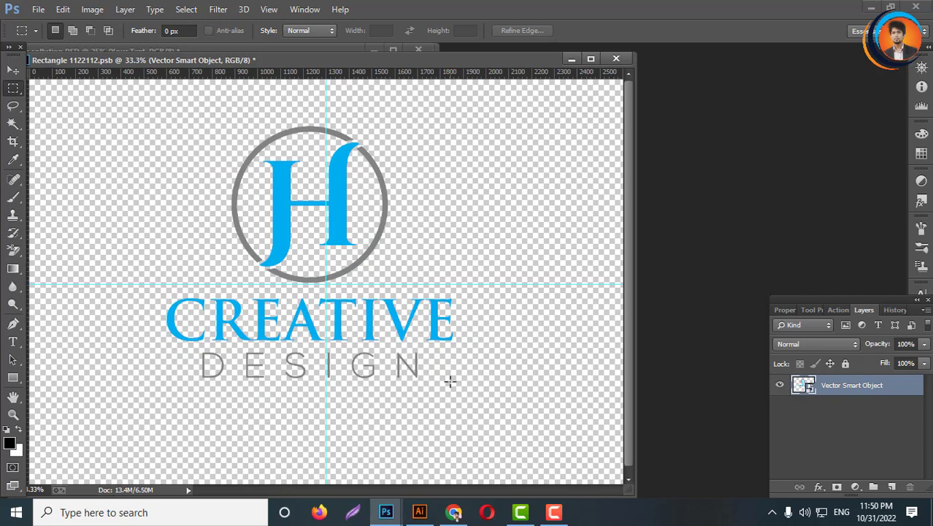
pyautogui.hotkey('ctrl', 's')
pyautogui.click(617, 58)
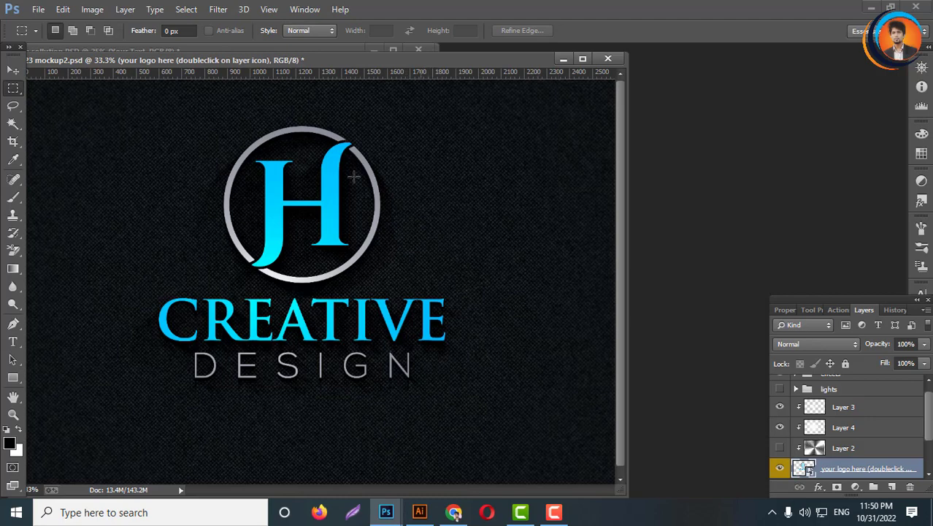
# - Expand and switch on the lights group, hiding Layer 7 copy, Layer 7 and Layer 5 inside it
pyautogui.scroll(1, 812, 422)
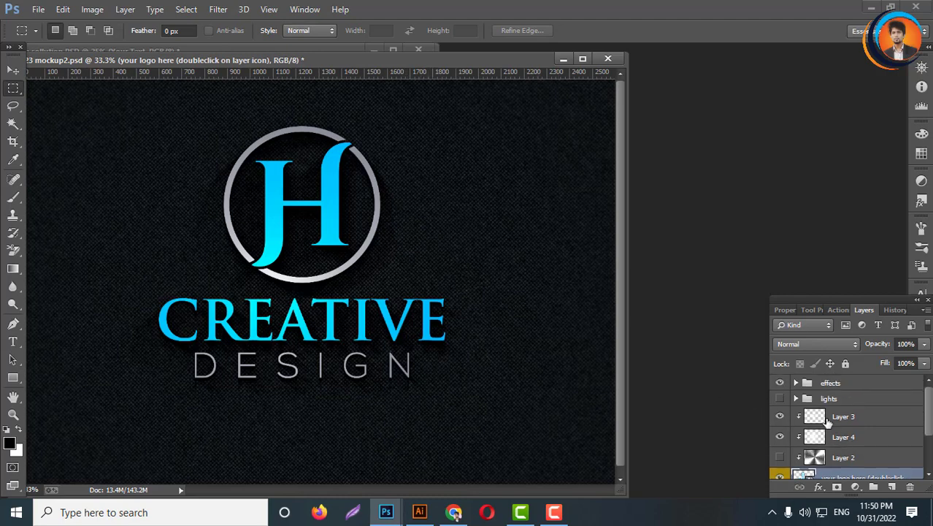
pyautogui.click(798, 399)
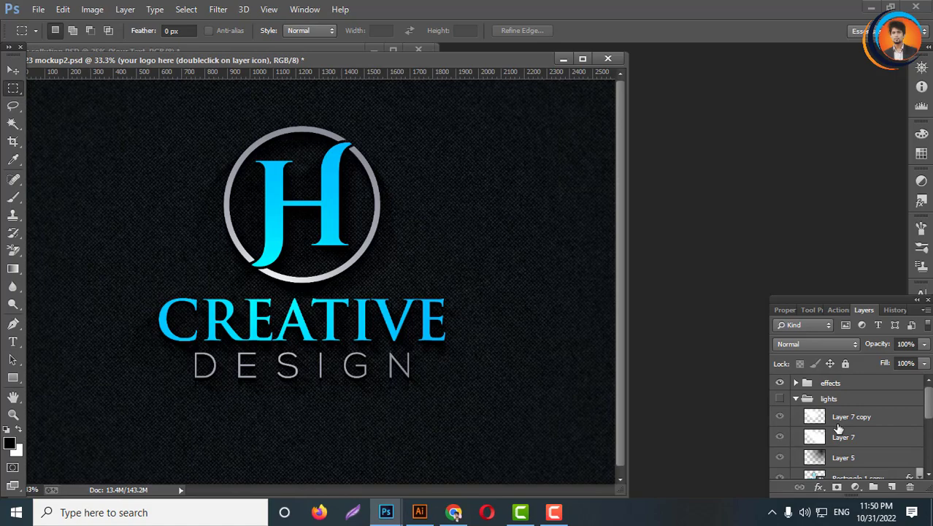
pyautogui.click(780, 417)
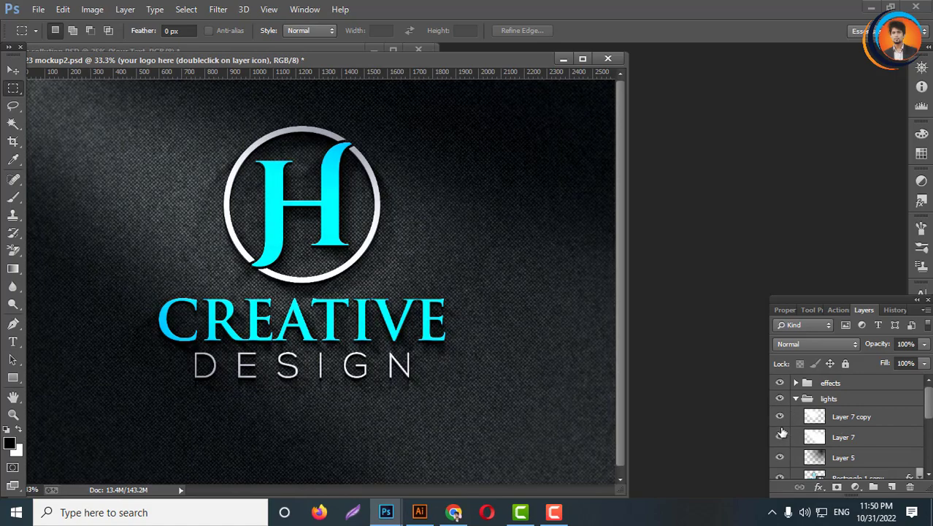
pyautogui.click(780, 419)
pyautogui.click(780, 438)
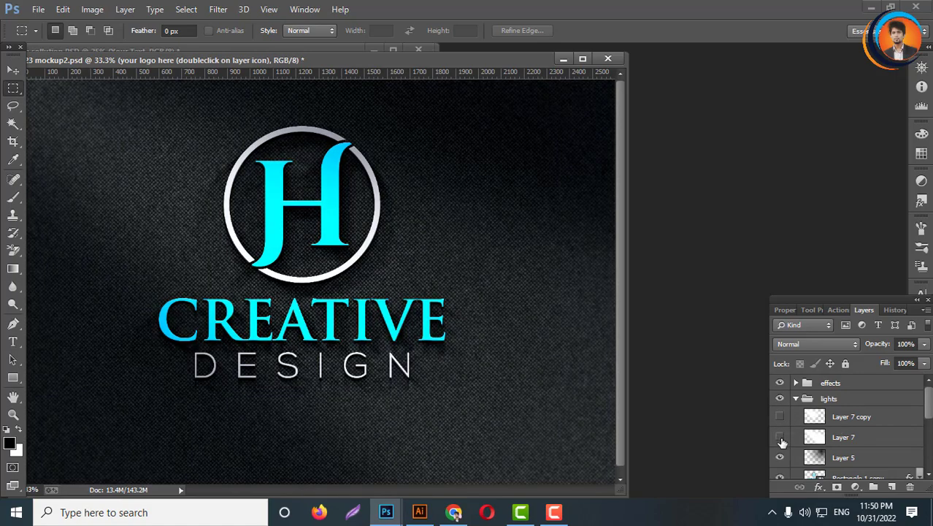
pyautogui.click(780, 437)
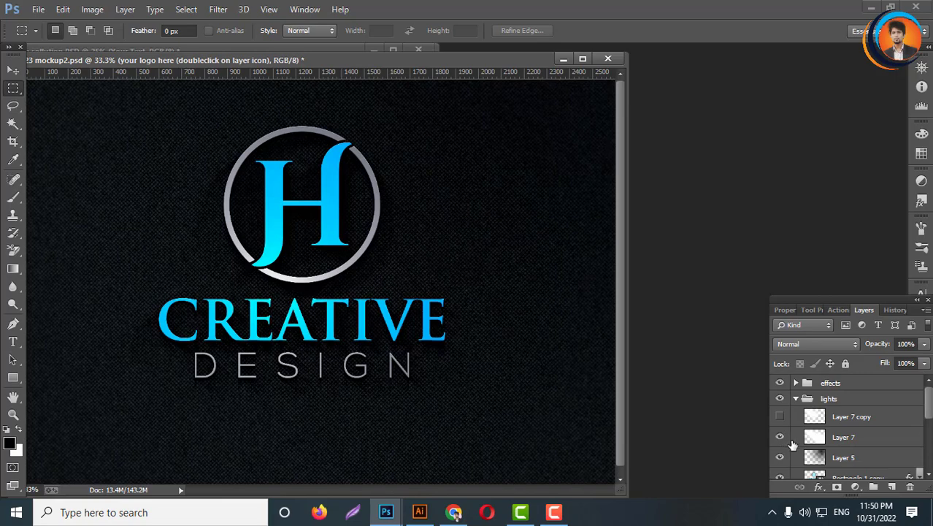
pyautogui.click(779, 438)
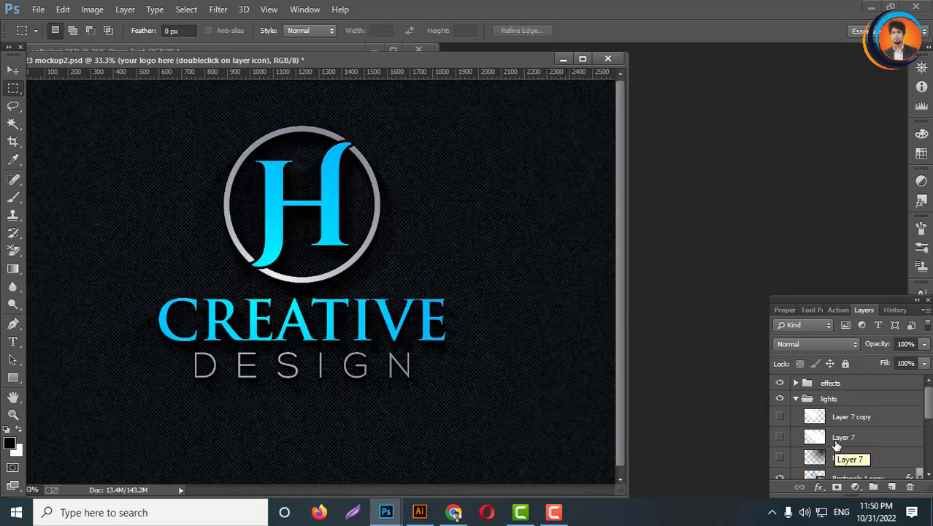
# - Switch on Layer 2 clipped above the logo layer
pyautogui.scroll(-1, 832, 449)
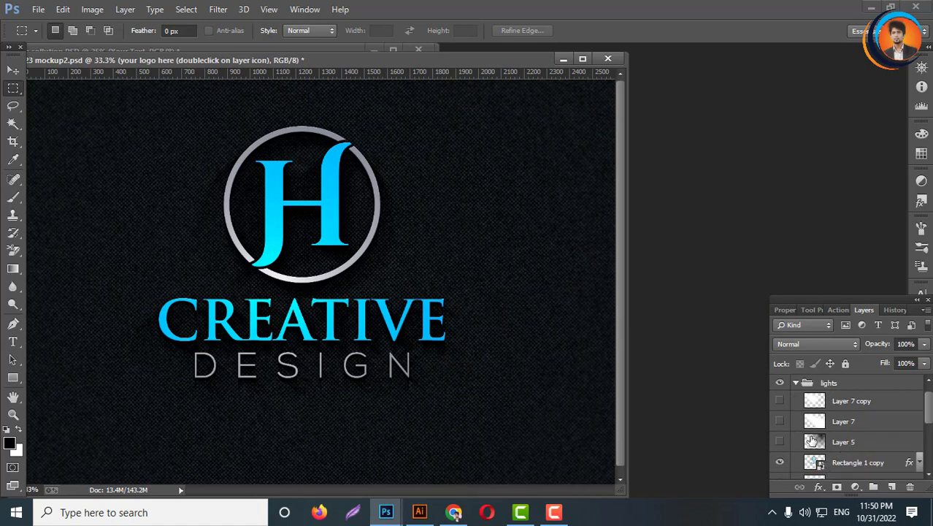
pyautogui.scroll(1, 821, 449)
pyautogui.scroll(-1, 825, 450)
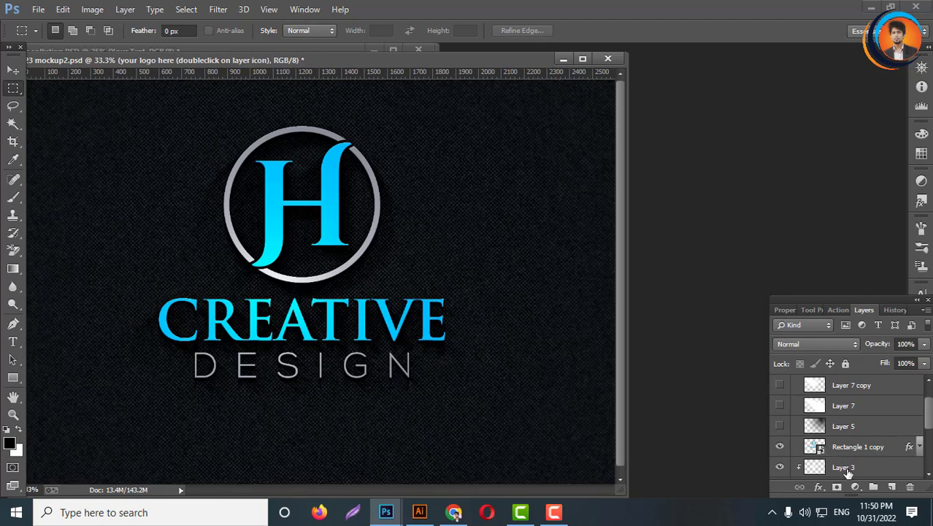
pyautogui.scroll(-2, 841, 464)
pyautogui.scroll(-1, 843, 464)
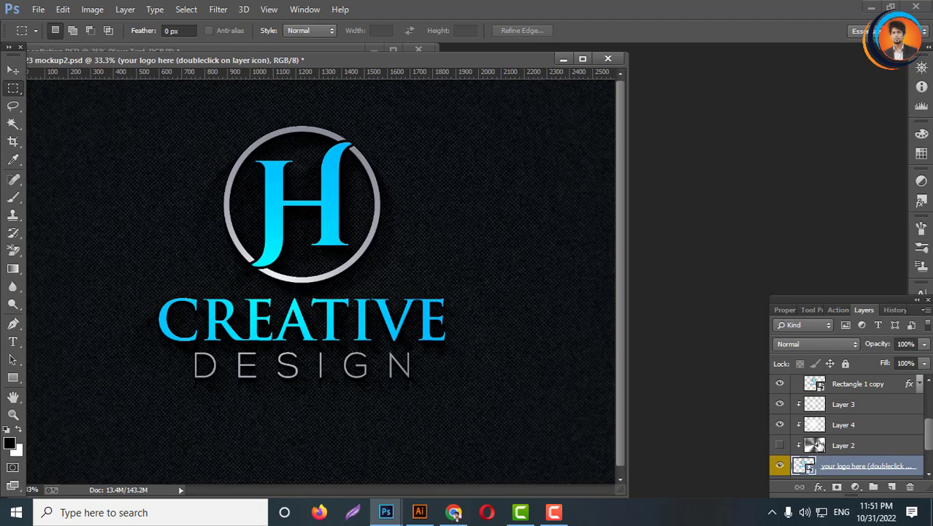
pyautogui.click(779, 446)
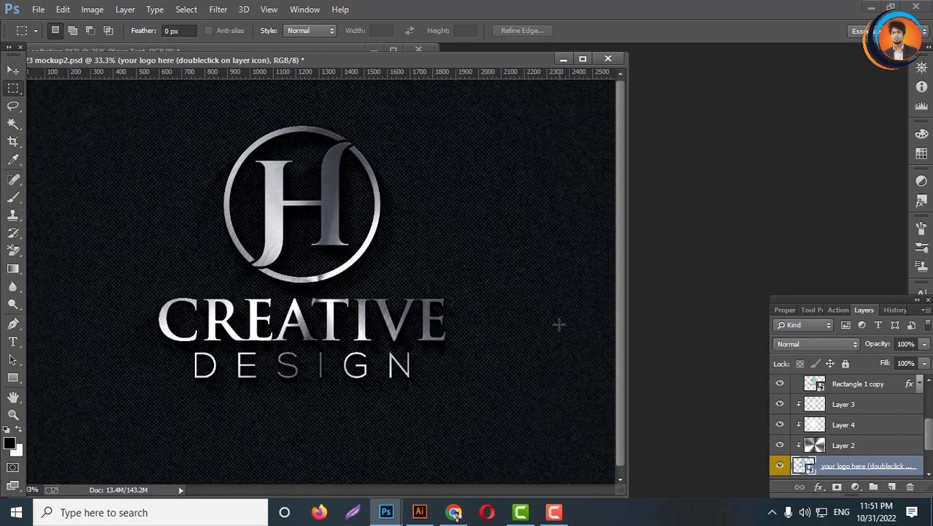
# - Try toggling Layer 5 and Layer 7 visibility in the lights group to adjust the lighting
pyautogui.scroll(5, 802, 427)
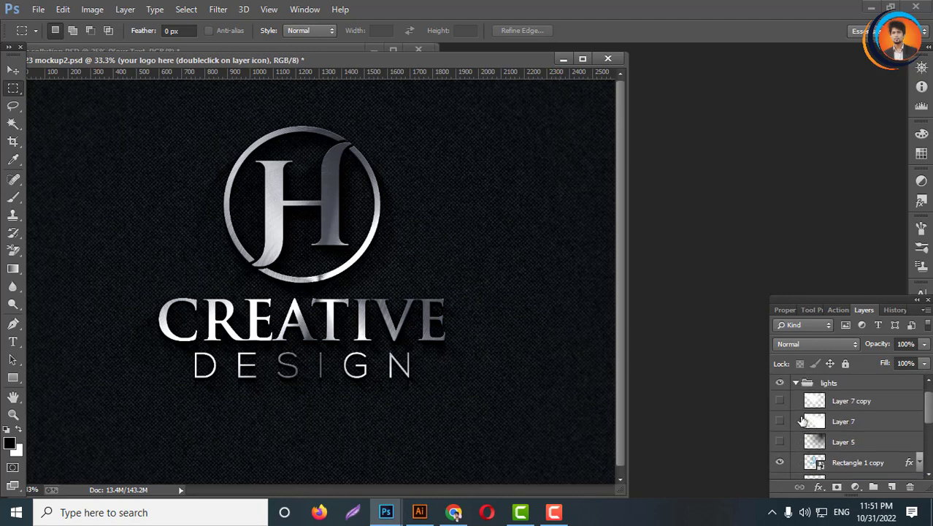
pyautogui.scroll(2, 797, 406)
pyautogui.scroll(-2, 832, 437)
pyautogui.click(780, 441)
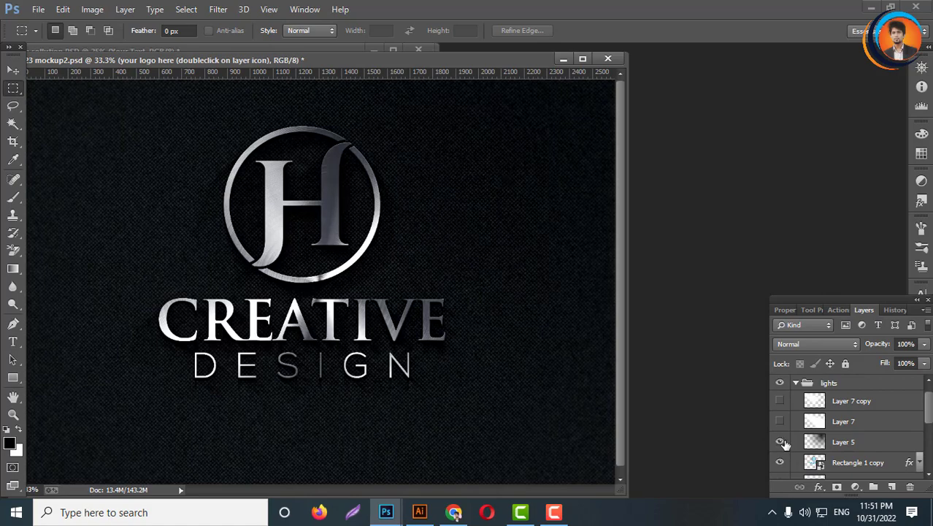
pyautogui.click(780, 422)
pyautogui.click(780, 422)
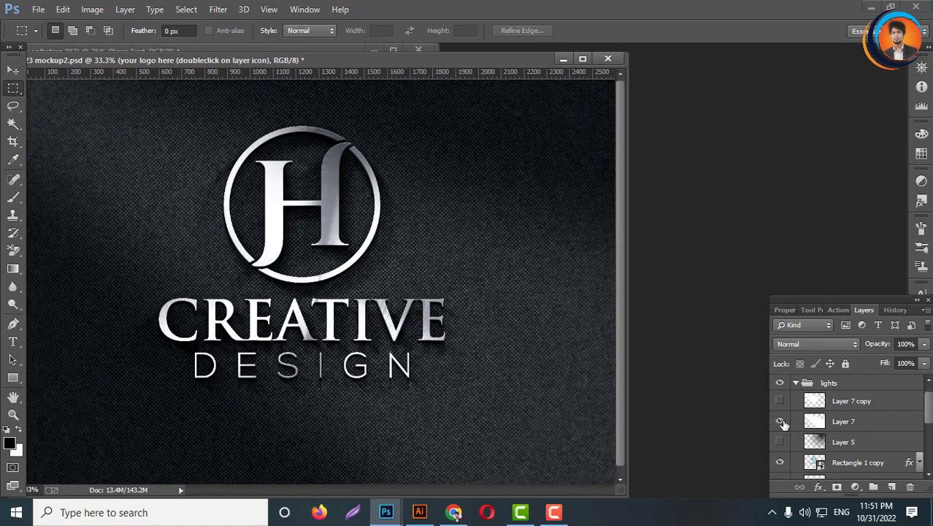
pyautogui.click(781, 422)
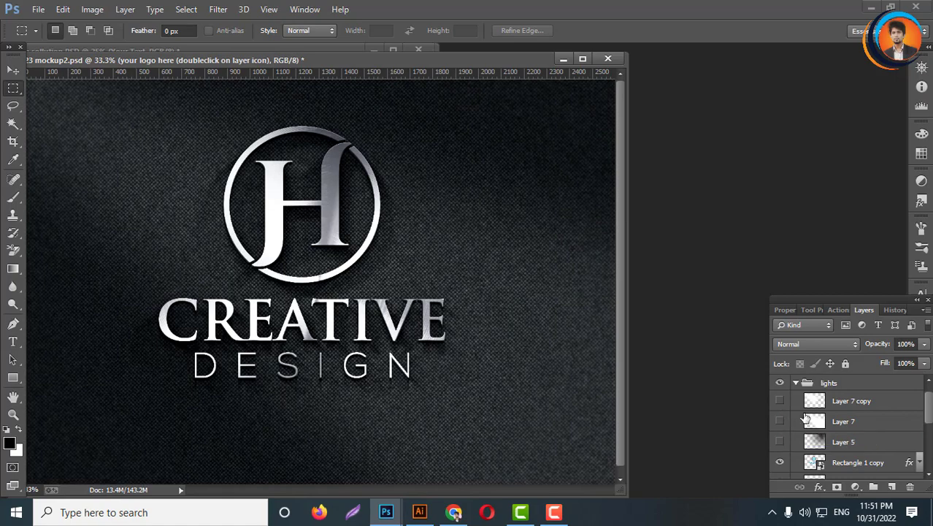